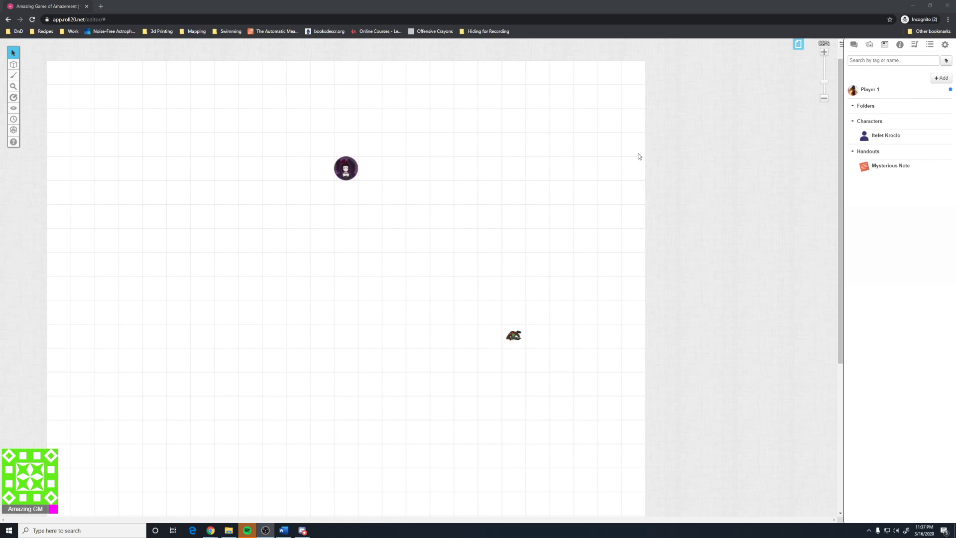
# - Add a new character to the journal and name it NPC 1
pyautogui.click(936, 79)
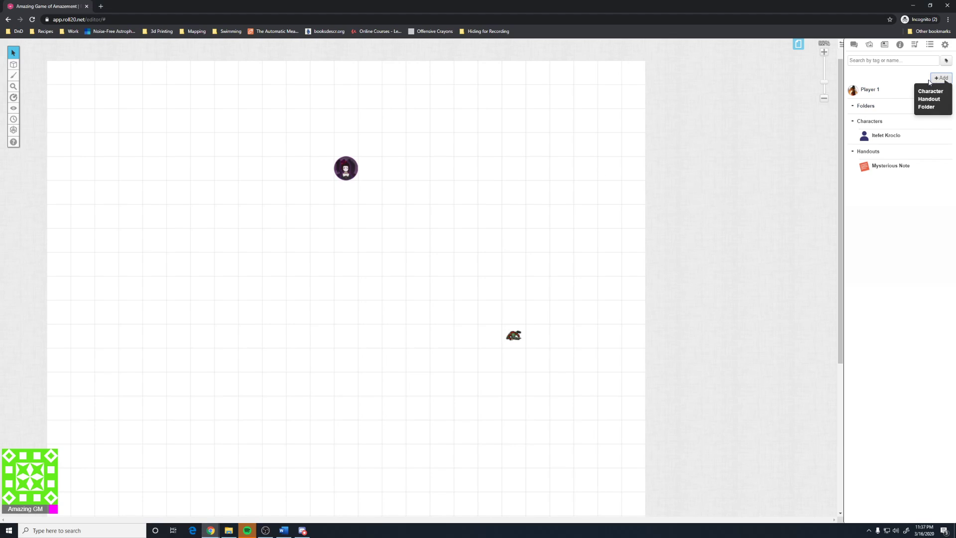
pyautogui.click(926, 99)
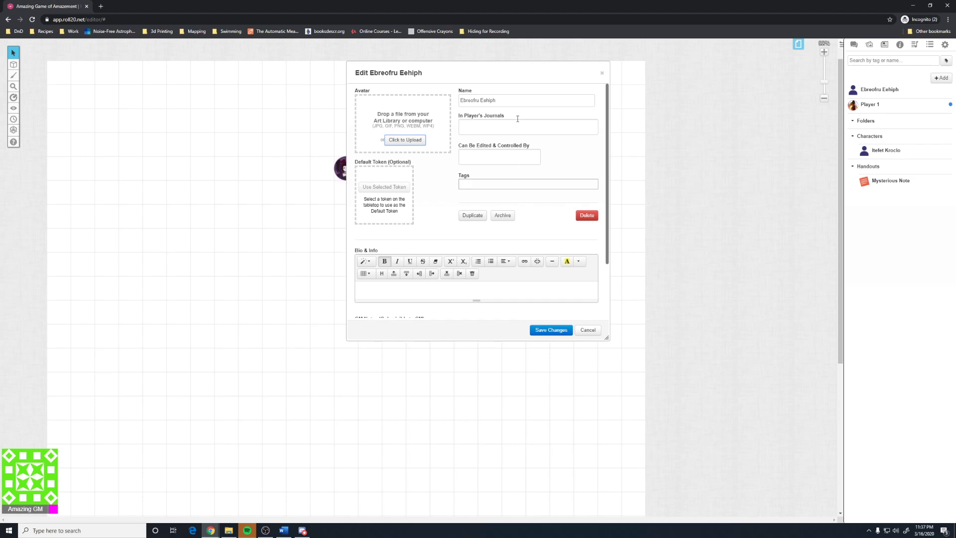
pyautogui.tripleClick(517, 102)
pyautogui.write('NPC 1')
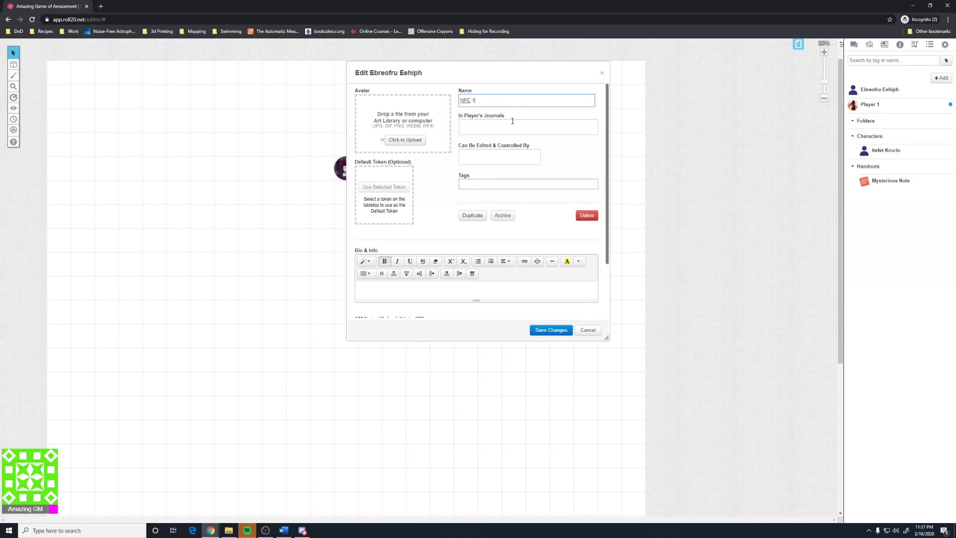
# - Check which players can be given journal access and editing control for the character, without choosing any
pyautogui.click(512, 122)
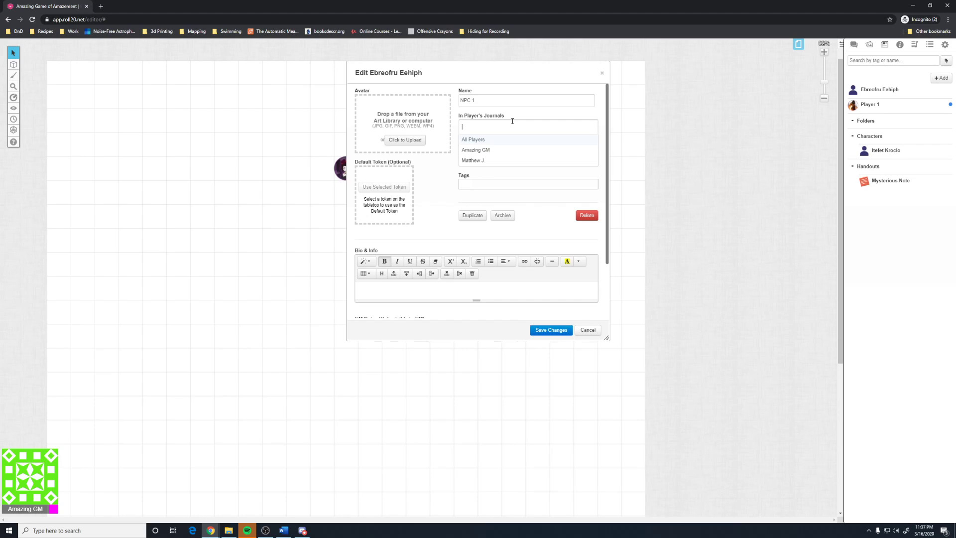
pyautogui.click(435, 177)
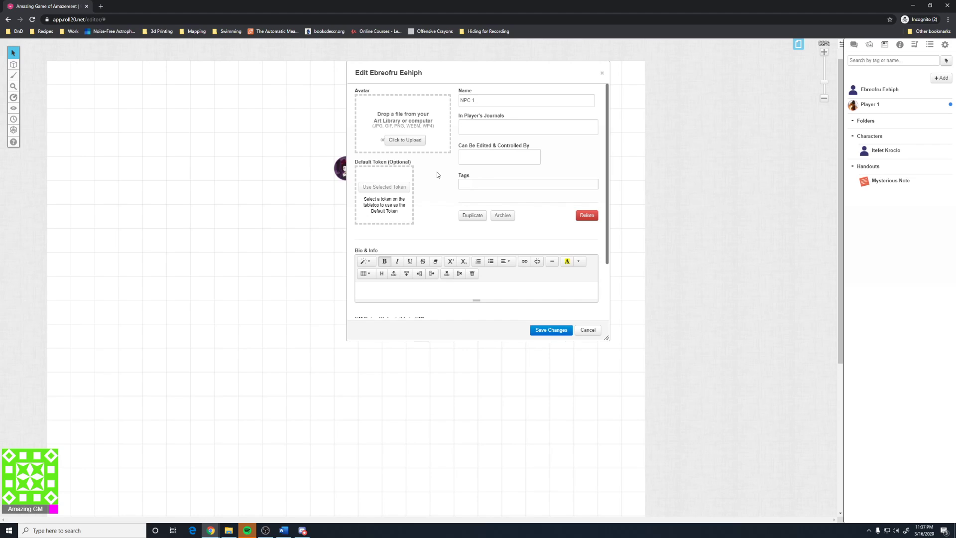
pyautogui.click(470, 155)
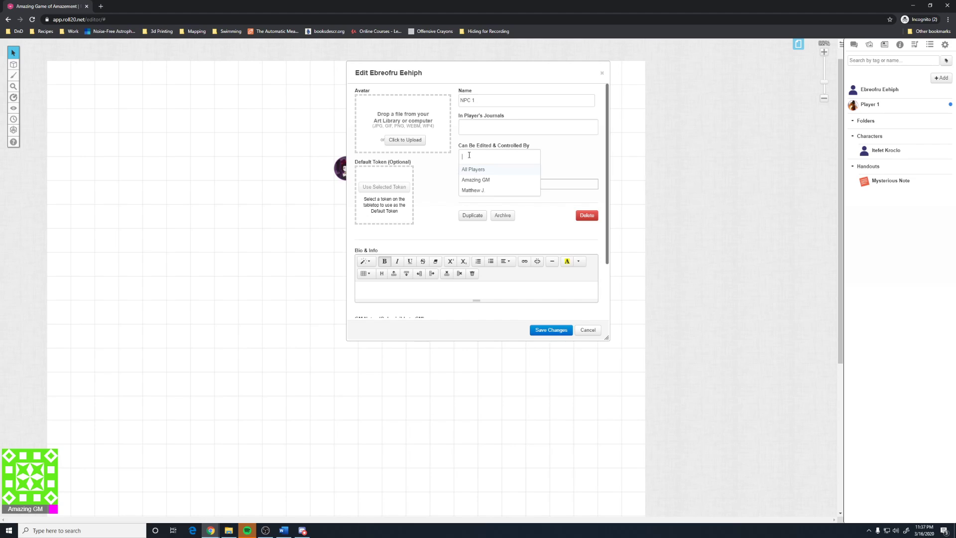
pyautogui.click(444, 167)
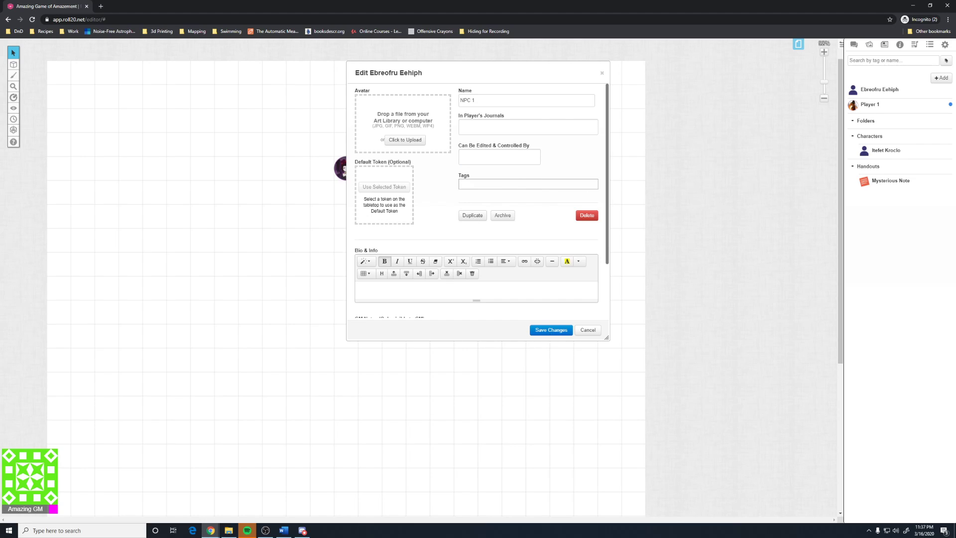
# - Assign efreetimmolator.jpg from the personal art library as the character's avatar and save the changes
pyautogui.moveTo(450, 69); pyautogui.dragTo(396, 83)
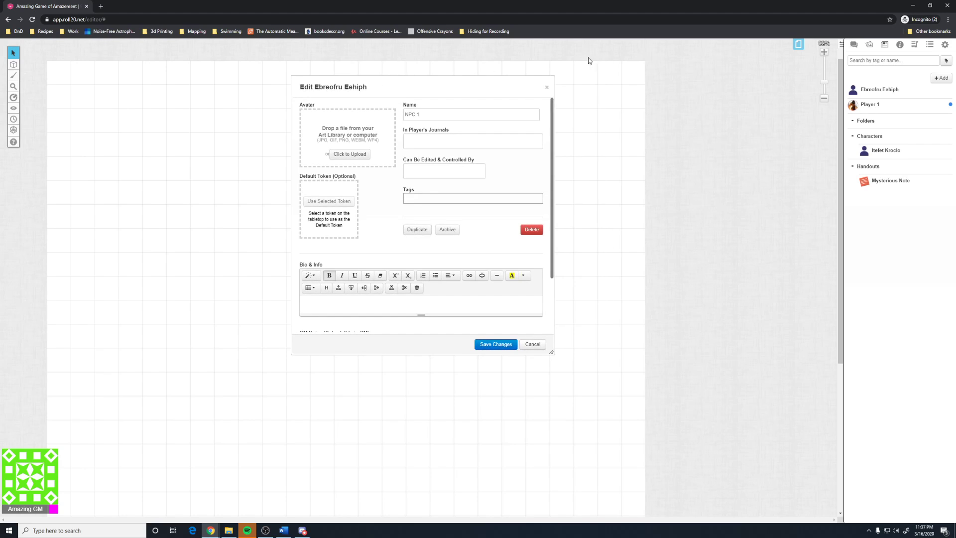
pyautogui.click(870, 46)
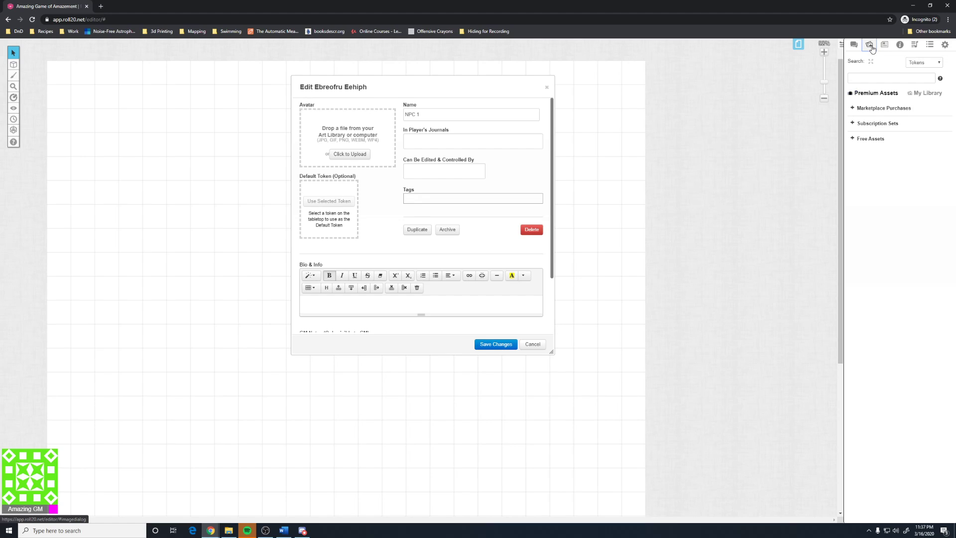
pyautogui.click(928, 93)
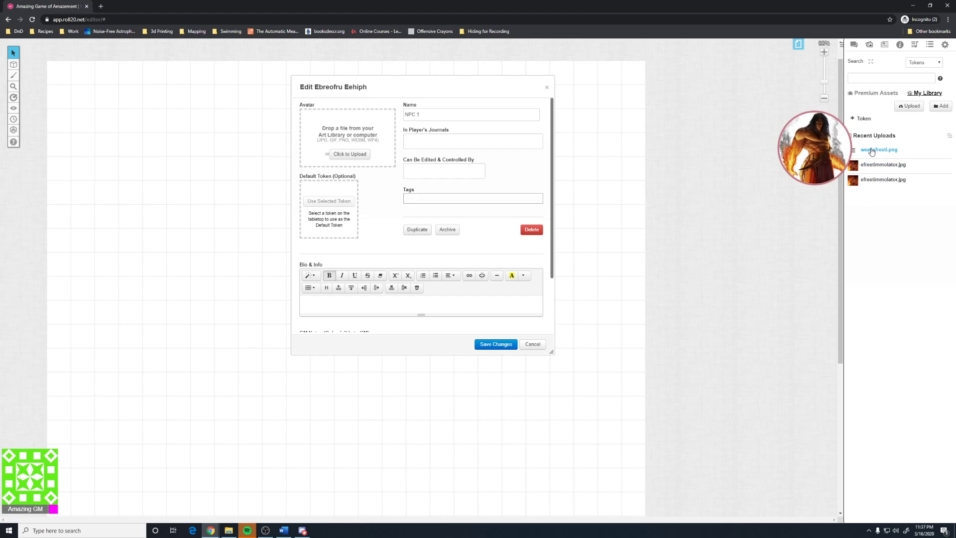
pyautogui.moveTo(883, 165); pyautogui.dragTo(310, 125)
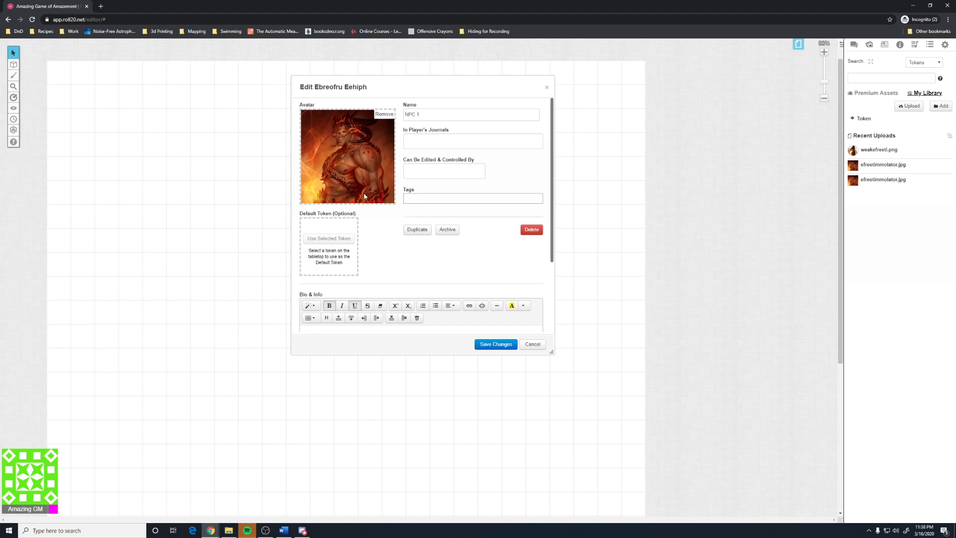
pyautogui.click(495, 344)
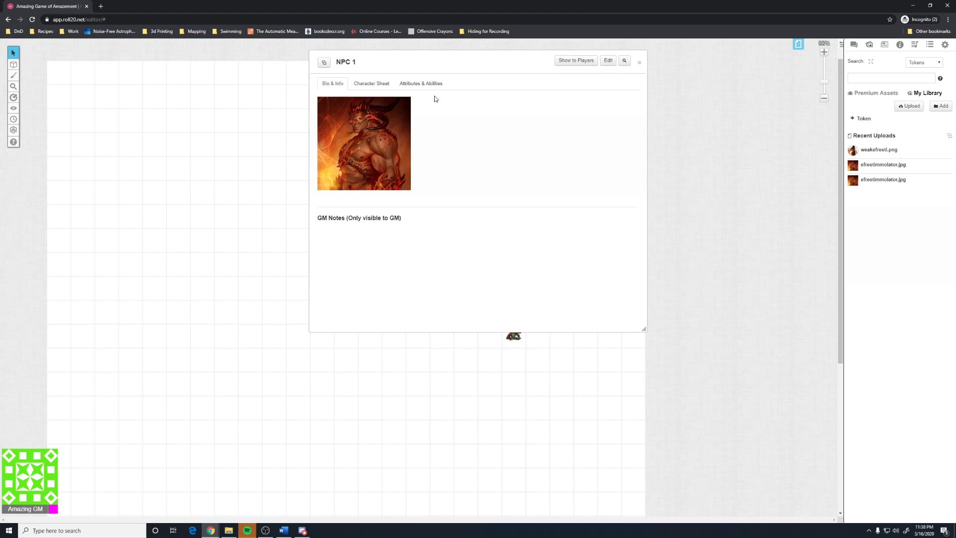
# - Open the character sheet of NPC 1 and set it up as an NPC sheet
pyautogui.moveTo(402, 64); pyautogui.dragTo(397, 86)
pyautogui.click(380, 106)
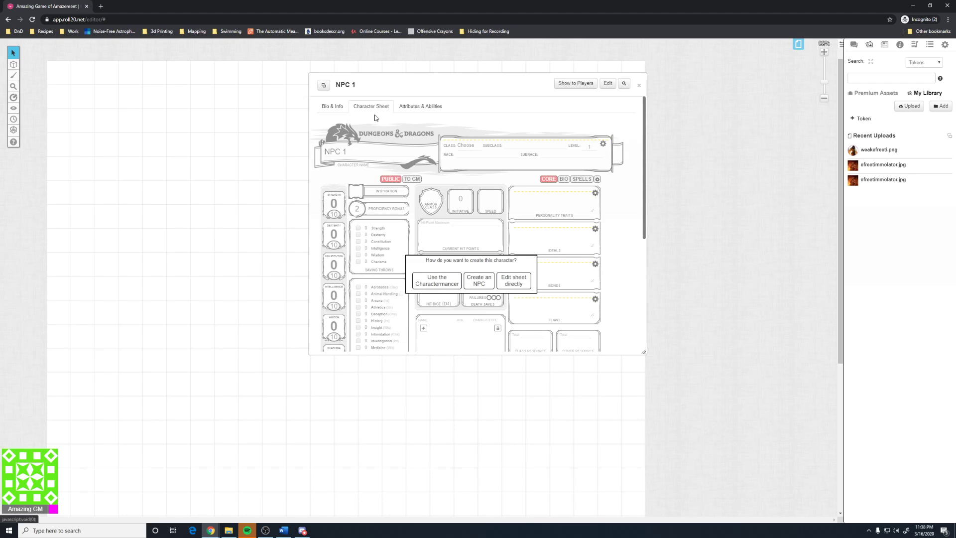
pyautogui.click(482, 282)
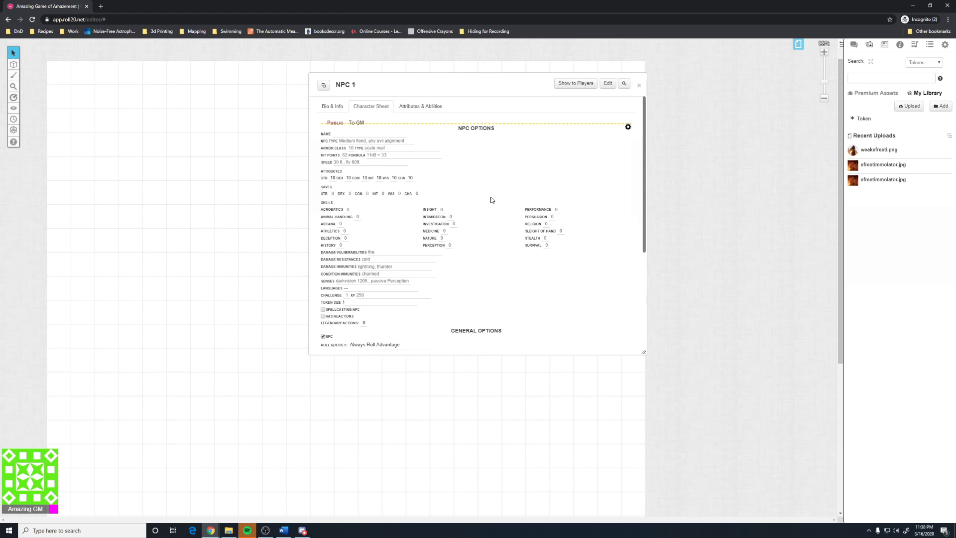
# - Enter NPC 1 as the sheet's name and Medium fiend as the NPC type
pyautogui.scroll(-5, 477, 269)
pyautogui.scroll(3, 465, 297)
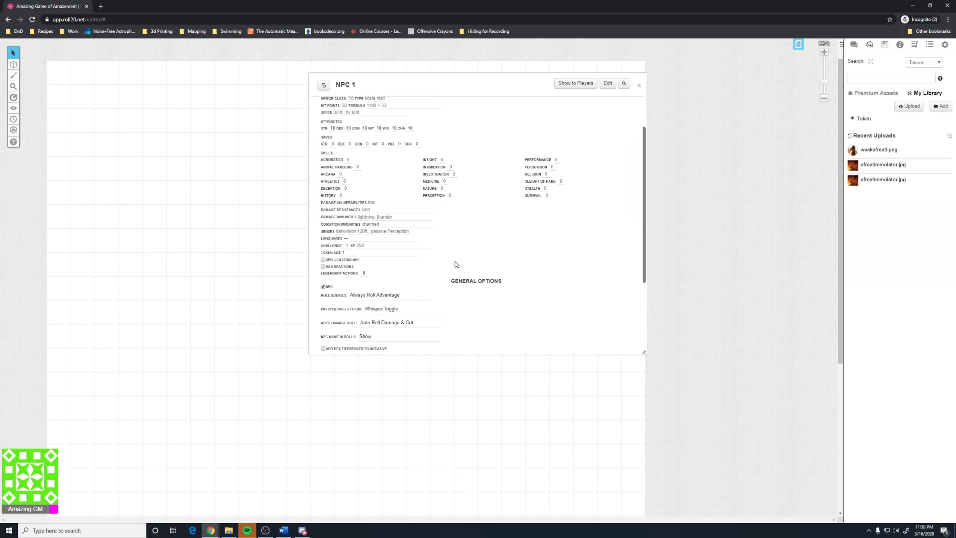
pyautogui.scroll(2, 455, 264)
pyautogui.click(364, 133)
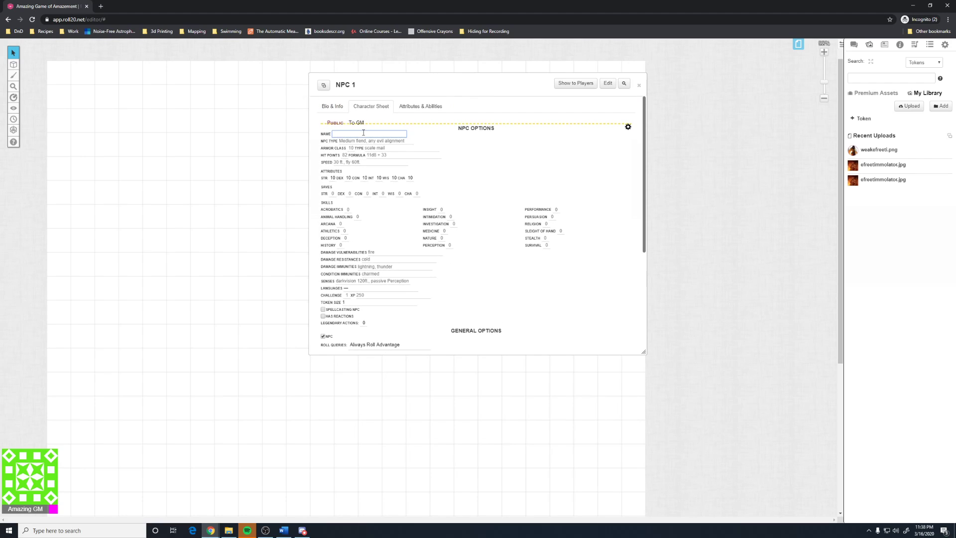
pyautogui.write('NPC 1')
pyautogui.click(352, 142)
pyautogui.write('Medi')
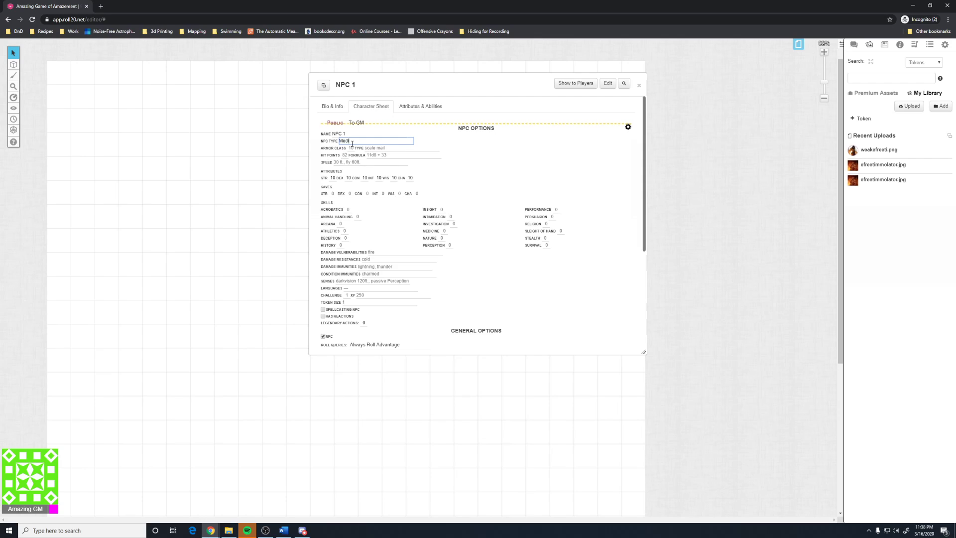
pyautogui.write('um fiend')
# - Set the NPC's armor class to 18 with the armor type Plate
pyautogui.click(350, 149)
pyautogui.write('18')
pyautogui.press('Tab')
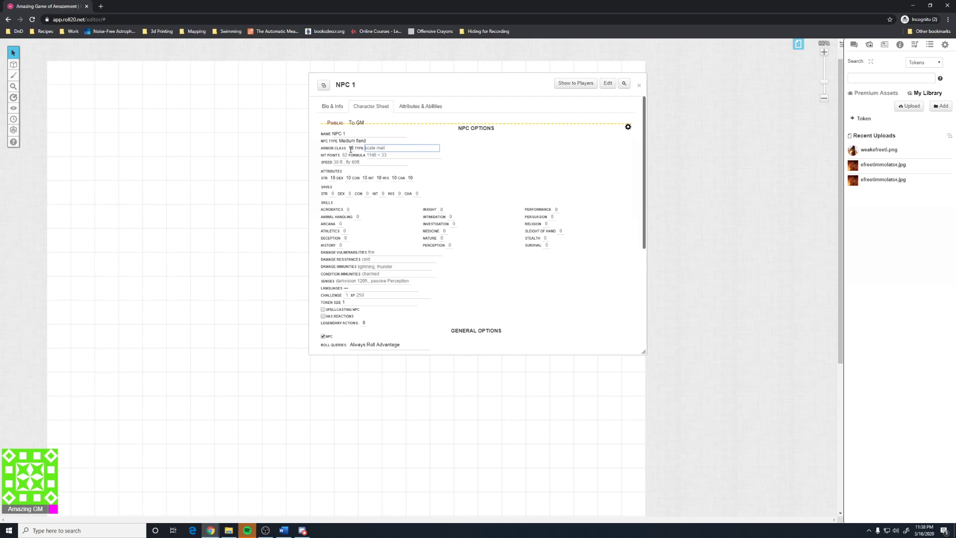
pyautogui.write('Natural')
pyautogui.click(443, 156)
pyautogui.doubleClick(423, 149)
pyautogui.write('A')
pyautogui.press('BackSpace')
pyautogui.write('Plate Mai')
pyautogui.press('BackSpace')
pyautogui.press('BackSpace')
pyautogui.press('BackSpace')
pyautogui.press('BackSpace')
# - Set the NPC's hit points to 120 with the formula 11d8+33 and return to the finished stat block
pyautogui.click(344, 154)
pyautogui.write('200')
pyautogui.press('BackSpace')
pyautogui.press('BackSpace')
pyautogui.press('BackSpace')
pyautogui.write('82')
pyautogui.press('BackSpace')
pyautogui.write('0')
pyautogui.press('BackSpace')
pyautogui.write('120')
pyautogui.click(378, 156)
pyautogui.write('11d8 + 3')
pyautogui.click(629, 128)
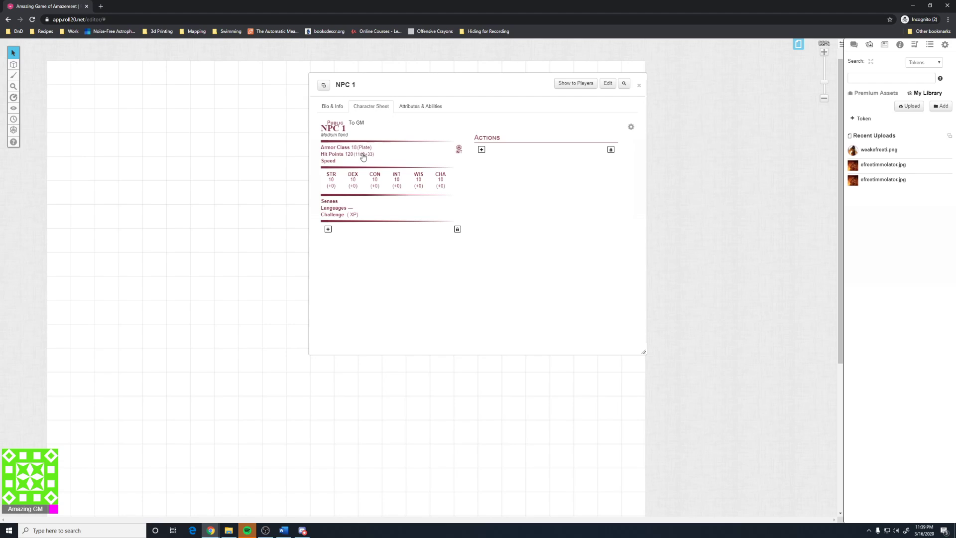
# - Show the chat log, roll the NPC's hit point formula repeatedly and inspect a roll's dice breakdown
pyautogui.click(853, 44)
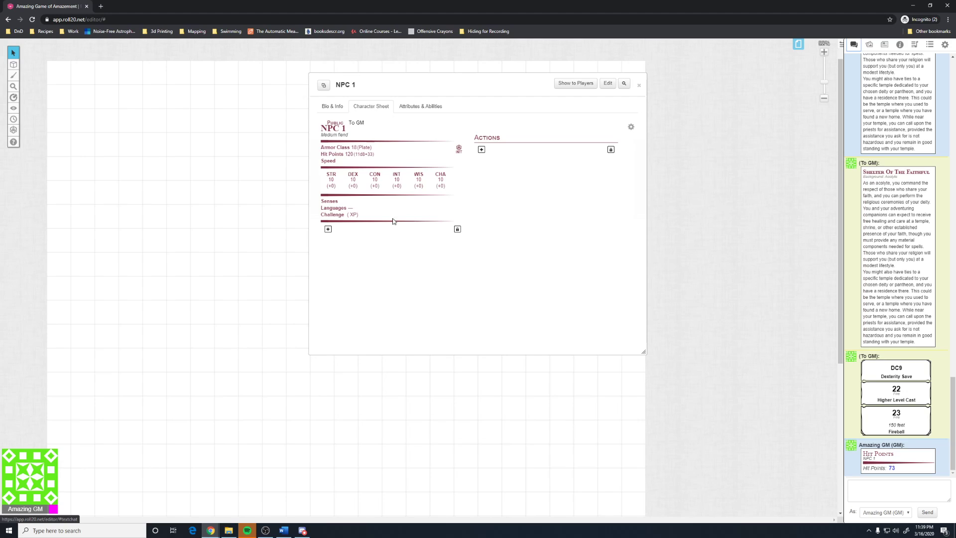
pyautogui.click(365, 157)
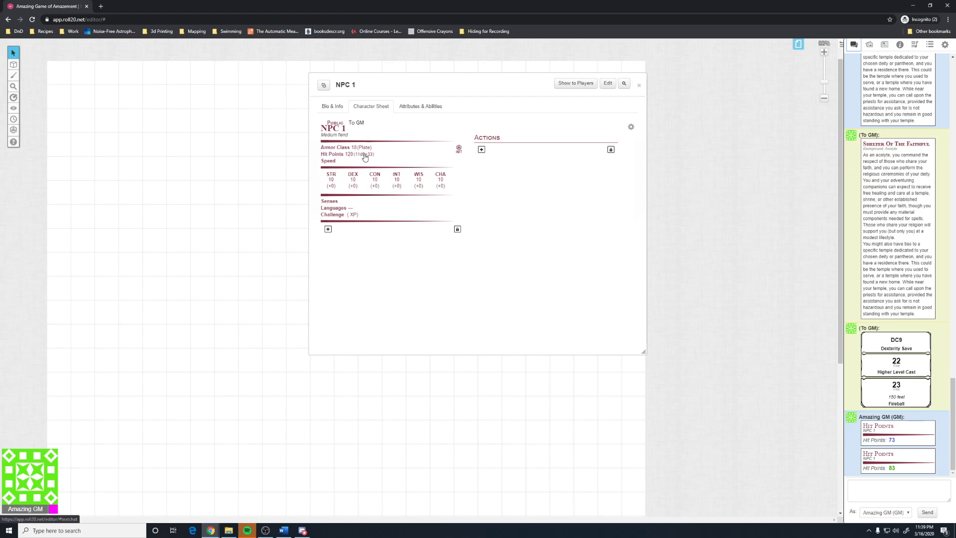
pyautogui.moveTo(894, 469)
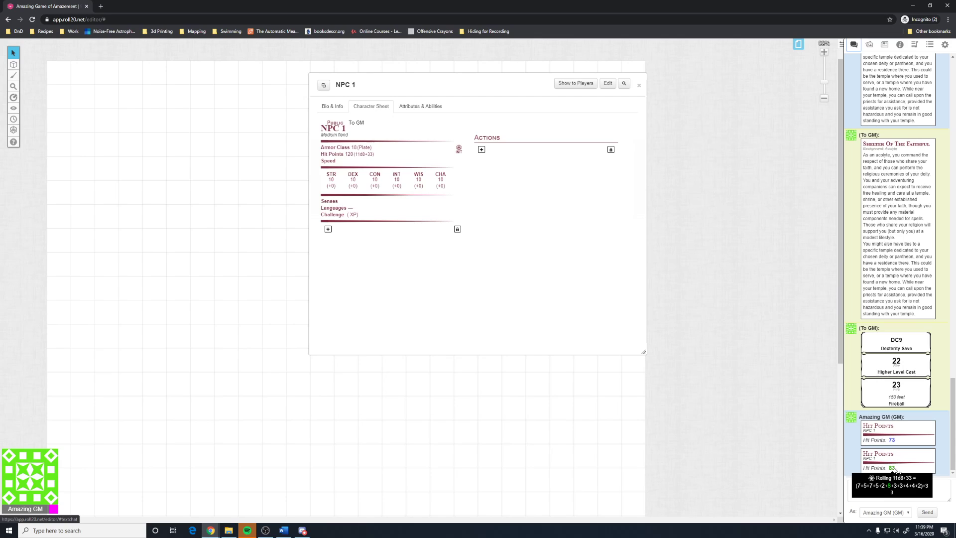
pyautogui.click(365, 157)
pyautogui.click(365, 157)
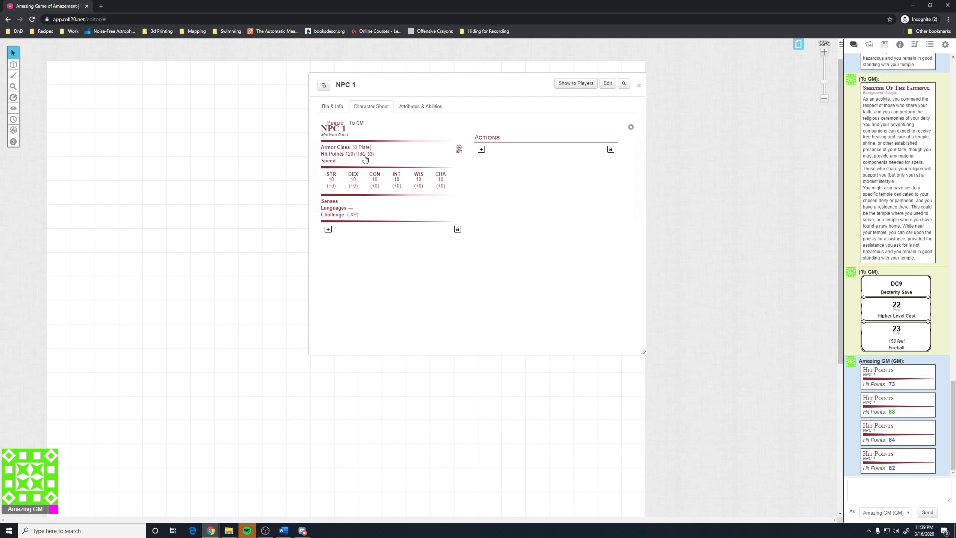
pyautogui.click(365, 157)
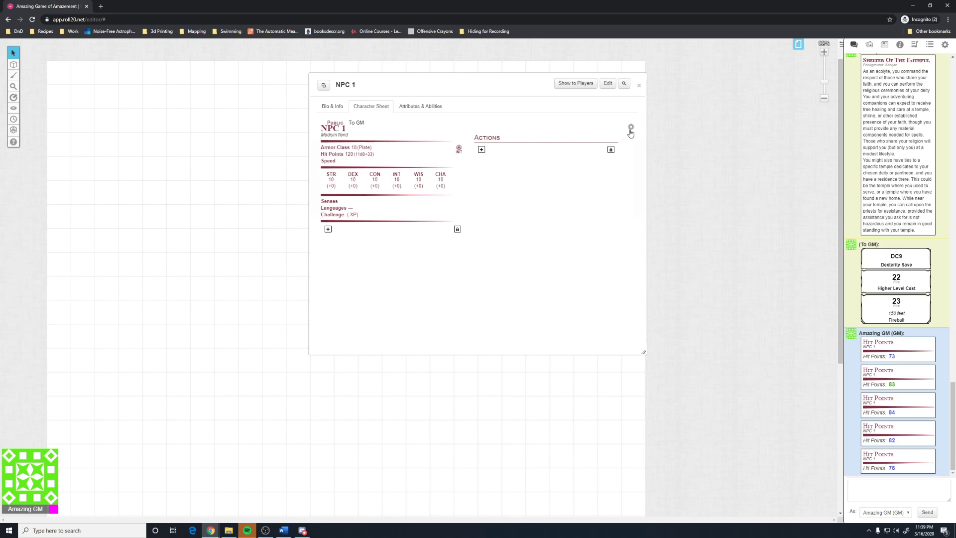
# - Reopen the NPC options and set the speed to 30ft 60ft fly
pyautogui.click(631, 127)
pyautogui.click(348, 163)
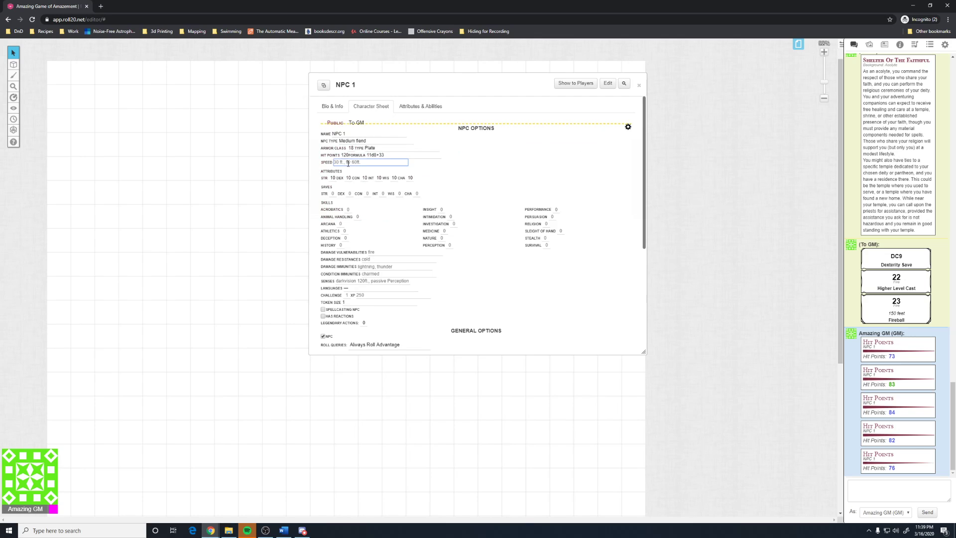
pyautogui.write('30ft 60ft fly')
# - Set strength, dexterity, constitution, intelligence and wisdom to 20 and charisma to 1, then return to the stat block
pyautogui.doubleClick(332, 177)
pyautogui.write('20')
pyautogui.press('Tab')
pyautogui.write('20')
pyautogui.press('Tab')
pyautogui.write('20')
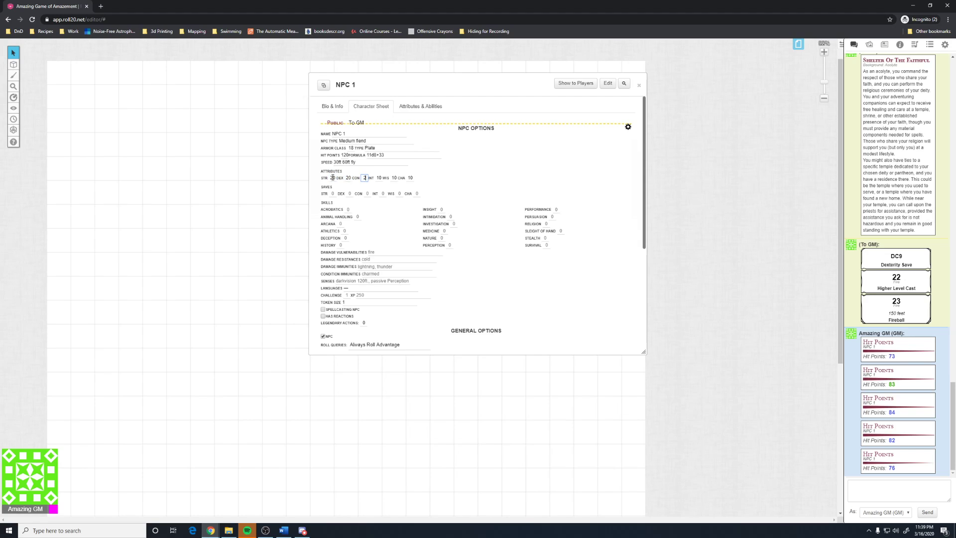
pyautogui.press('Tab')
pyautogui.write('20')
pyautogui.press('Tab')
pyautogui.write('20')
pyautogui.press('Tab')
pyautogui.write('1')
pyautogui.press('Tab')
pyautogui.click(628, 127)
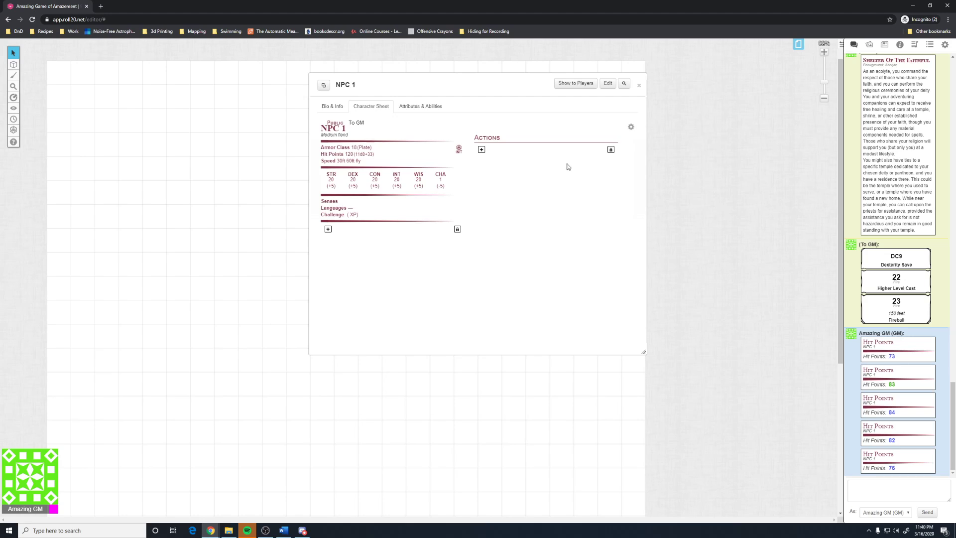
# - Roll strength, dexterity, constitution, intelligence and wisdom ability checks from the NPC's stat block
pyautogui.click(331, 177)
pyautogui.click(352, 177)
pyautogui.click(396, 177)
pyautogui.click(418, 176)
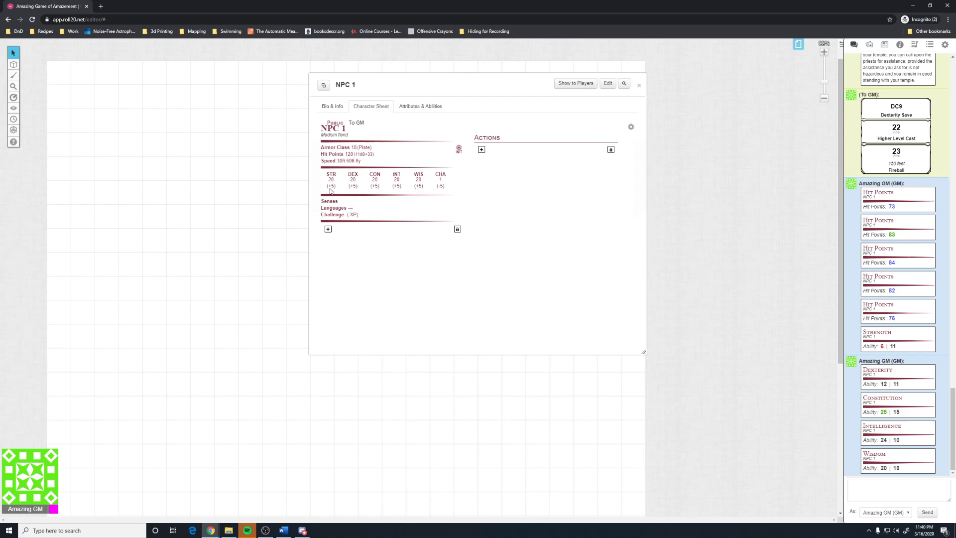
# - Set the NPC's saving throw bonuses to 8 for strength and -2 for charisma, and leave the options
pyautogui.click(625, 128)
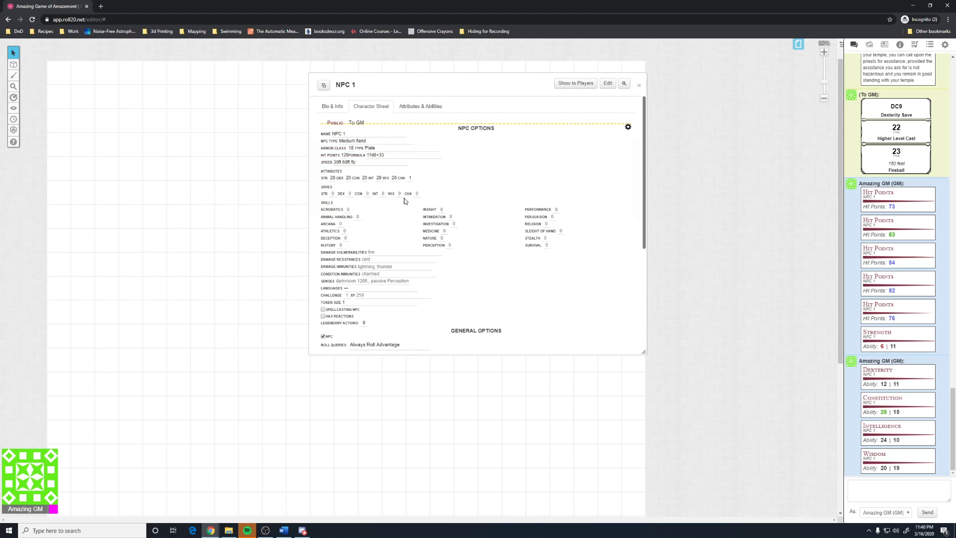
pyautogui.click(335, 194)
pyautogui.press('Tab')
pyautogui.press('Tab')
pyautogui.press('Tab')
pyautogui.press('Tab')
pyautogui.press('Tab')
pyautogui.click(628, 128)
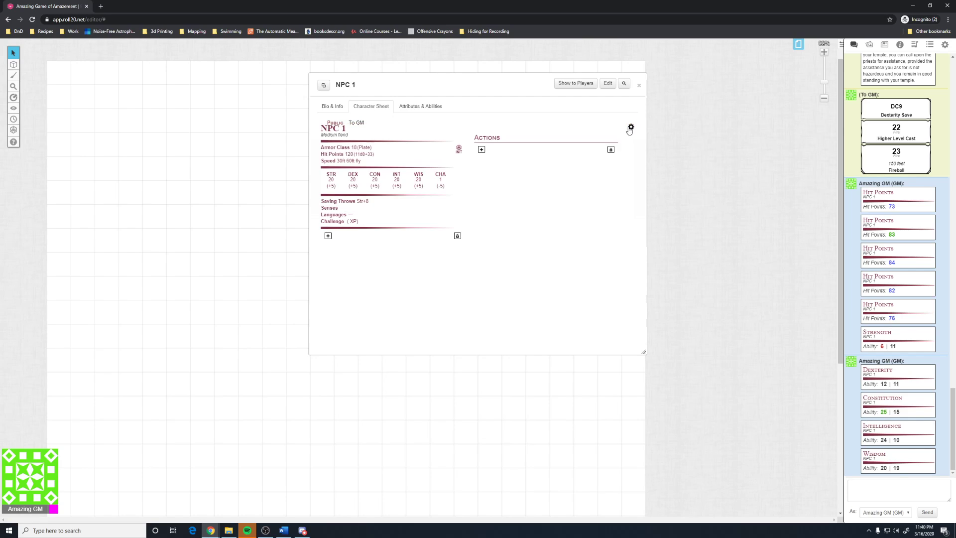
# - Roll the NPC's strength and charisma saving throws and inspect their dice breakdowns in the chat
pyautogui.click(360, 202)
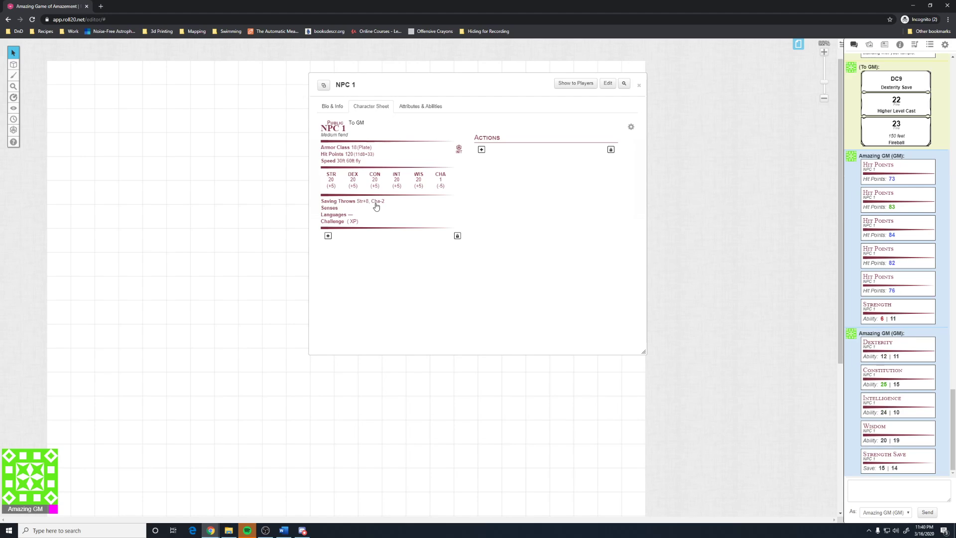
pyautogui.click(377, 201)
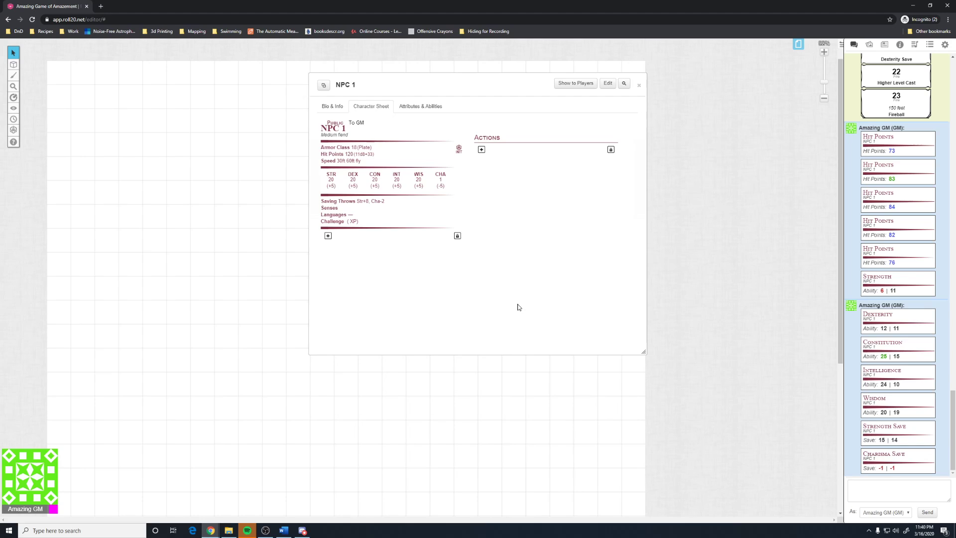
pyautogui.moveTo(886, 470)
pyautogui.moveTo(886, 441)
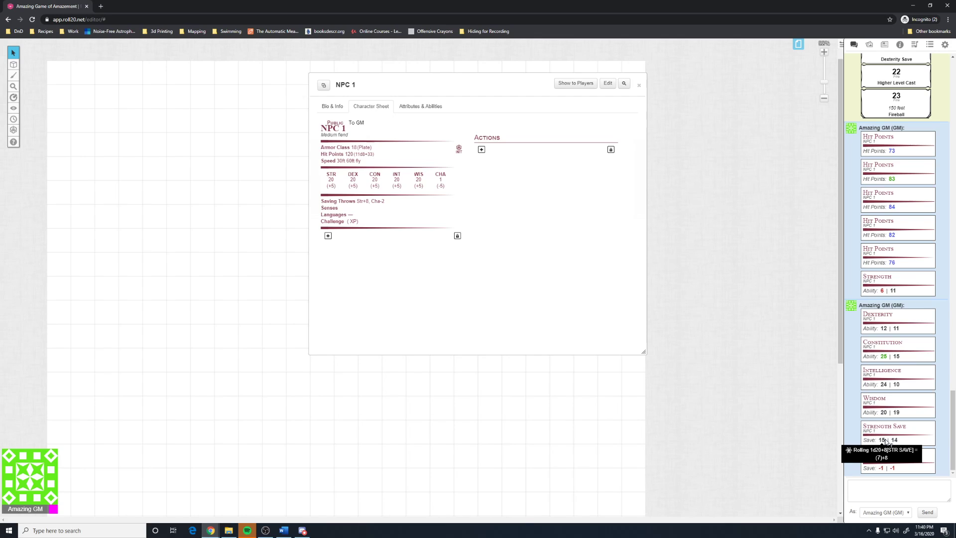
pyautogui.moveTo(895, 441)
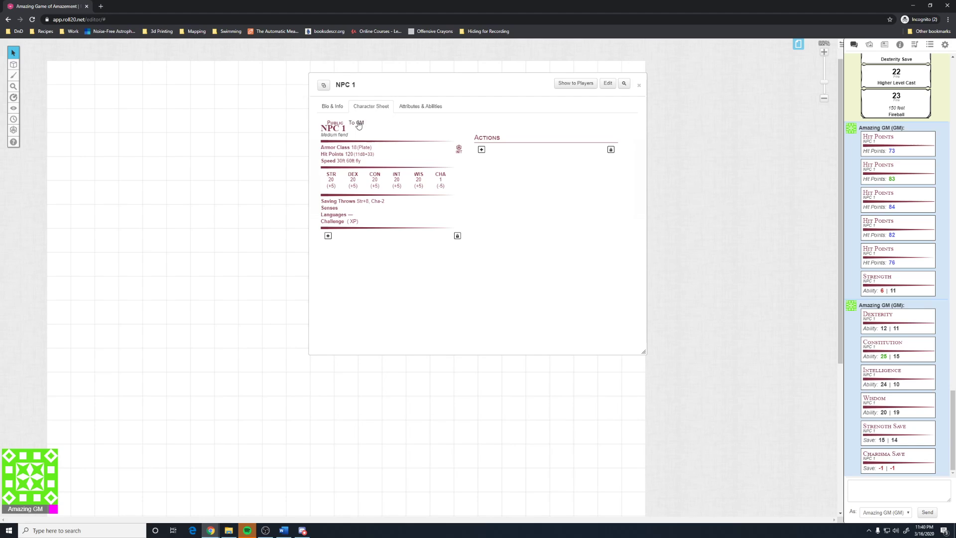
# - Switch the NPC's rolls to be sent only to the GM and roll a dexterity check
pyautogui.click(353, 182)
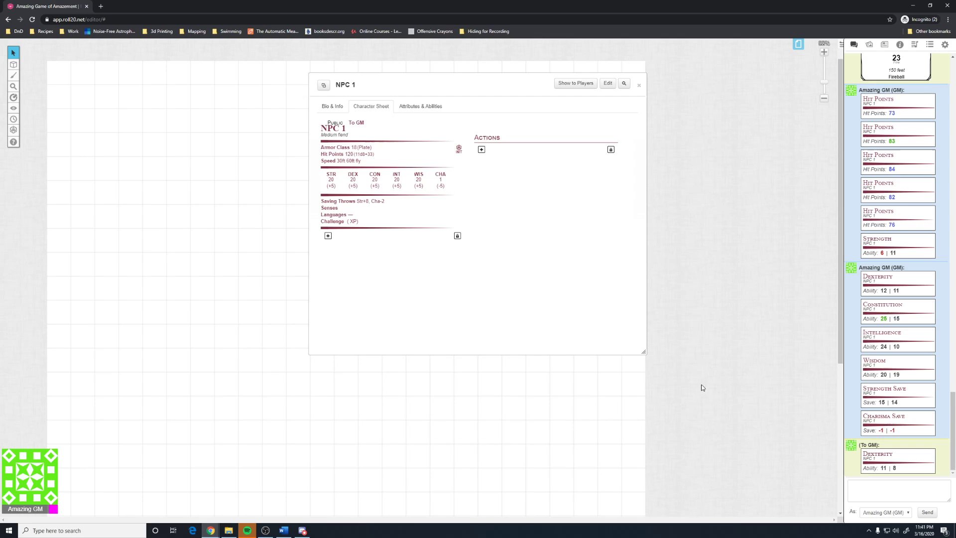
pyautogui.click(880, 488)
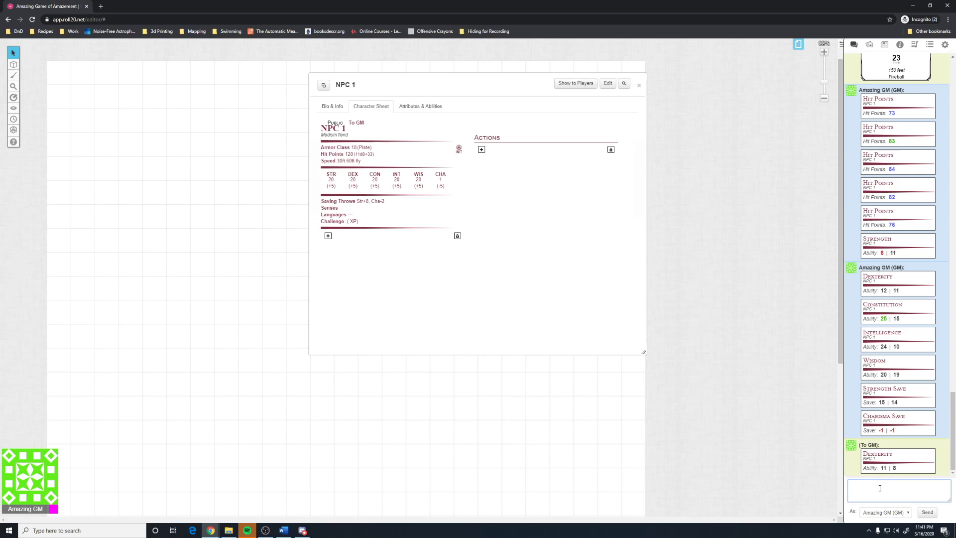
pyautogui.moveTo(884, 471)
pyautogui.moveTo(864, 458); pyautogui.dragTo(880, 462)
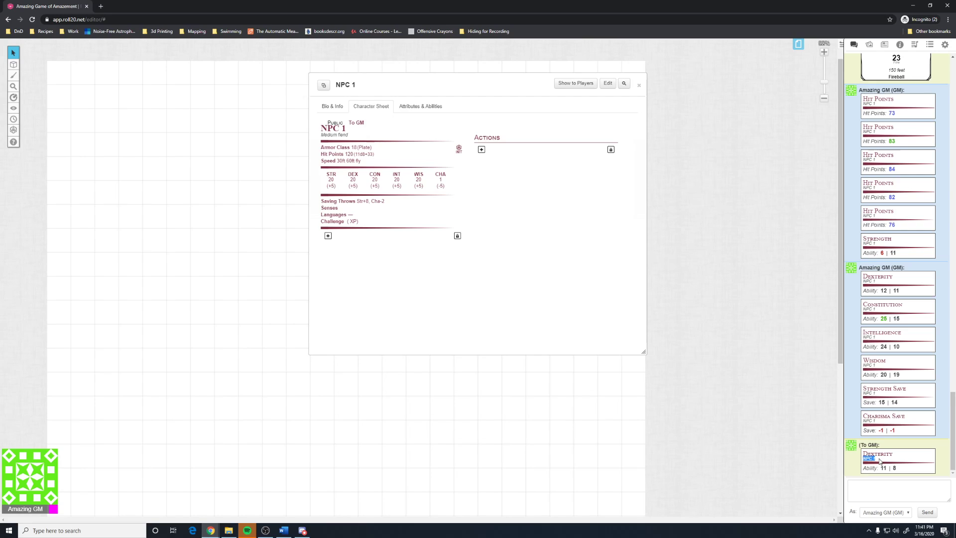
pyautogui.click(880, 461)
pyautogui.click(336, 124)
pyautogui.click(608, 84)
pyautogui.click(588, 331)
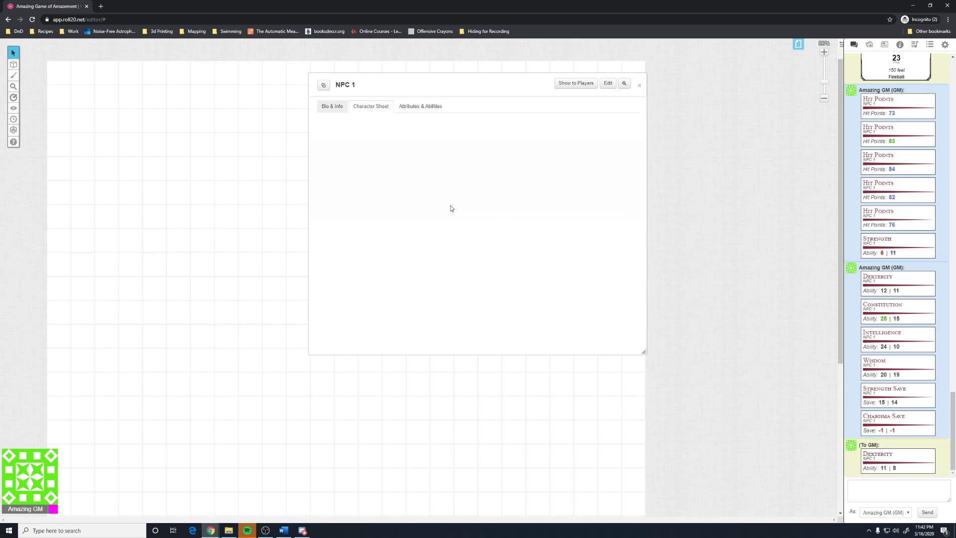
# - In the NPC options, set the skill bonuses to 5 for insight, 9 for investigation and 0 for nature and intimidation
pyautogui.click(631, 127)
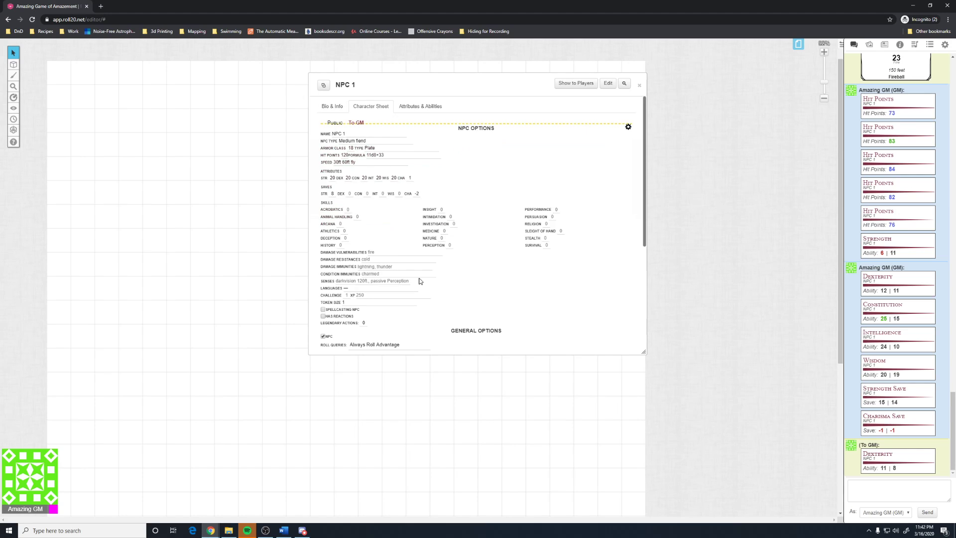
pyautogui.scroll(-3, 420, 281)
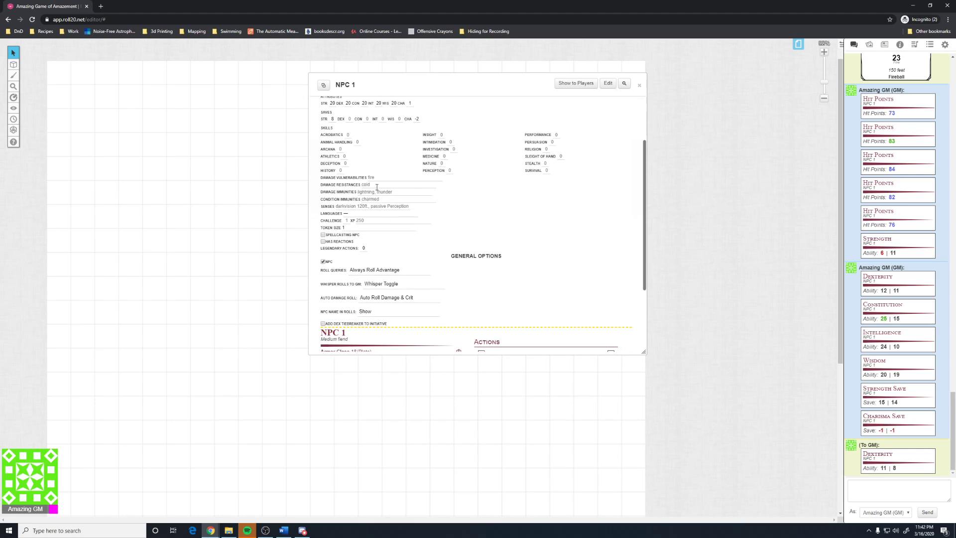
pyautogui.click(442, 133)
pyautogui.write('5')
pyautogui.click(454, 149)
pyautogui.click(443, 163)
pyautogui.click(451, 142)
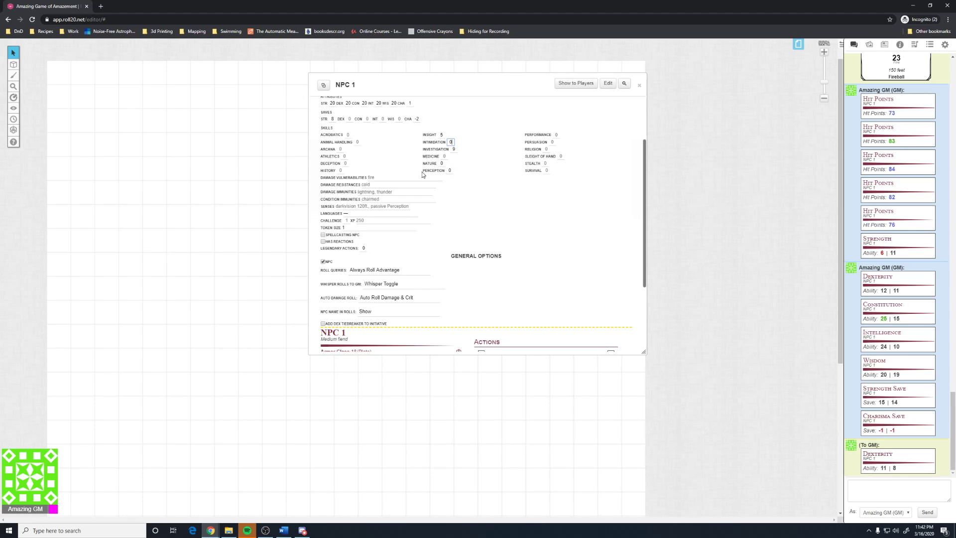
# - Set the NPC's damage vulnerabilities to fire and its damage resistances to cold
pyautogui.click(386, 181)
pyautogui.write('fire')
pyautogui.click(379, 185)
pyautogui.write('cold')
pyautogui.click(372, 195)
pyautogui.click(385, 177)
# - Make the NPC a spellcaster with Constitution as its spellcasting ability and a magic caster level of 10
pyautogui.click(323, 235)
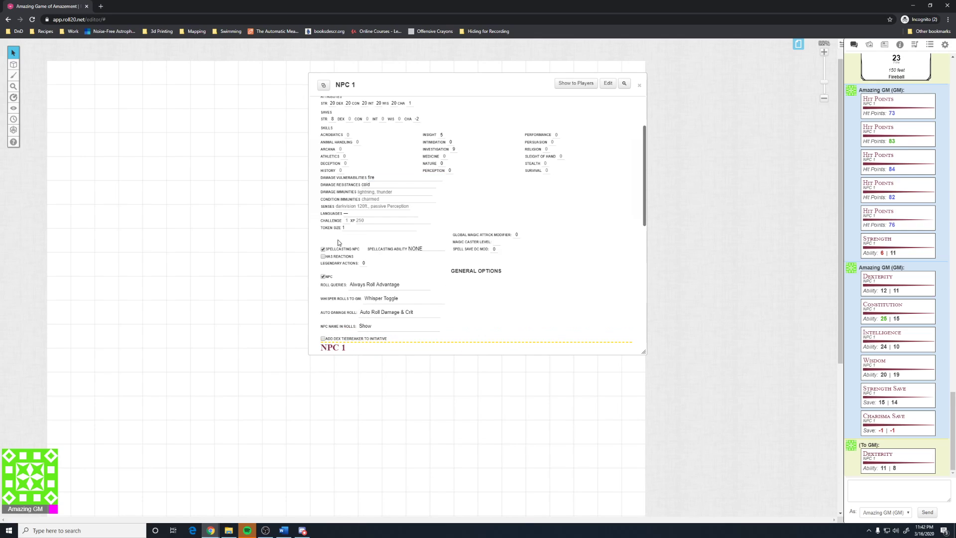
pyautogui.click(413, 249)
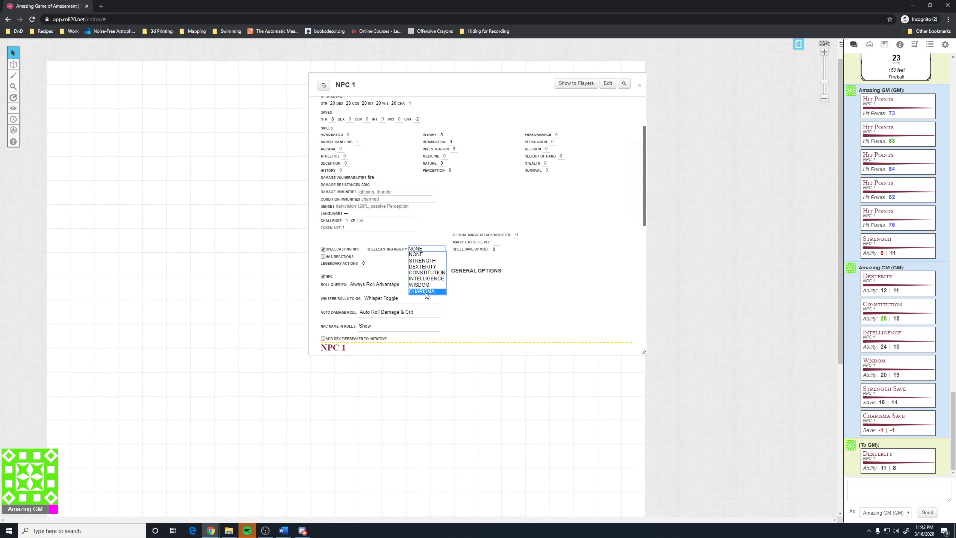
pyautogui.click(427, 273)
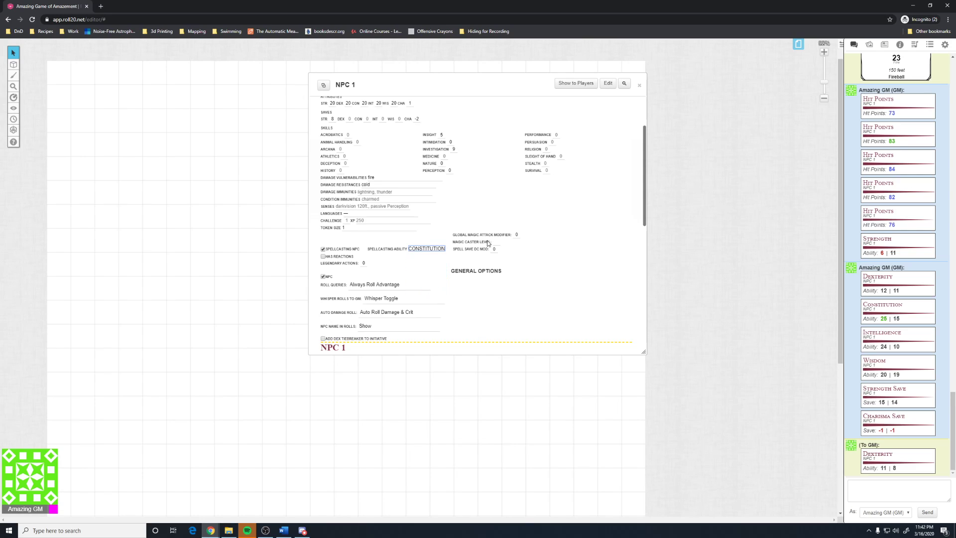
pyautogui.click(515, 235)
pyautogui.click(488, 236)
pyautogui.click(495, 242)
pyautogui.click(518, 254)
pyautogui.click(493, 250)
# - Set the NPC's legendary actions to 3 and toggle its reactions on and off, checking the stat block's sections
pyautogui.click(364, 264)
pyautogui.click(393, 272)
pyautogui.click(323, 257)
pyautogui.scroll(-5, 397, 274)
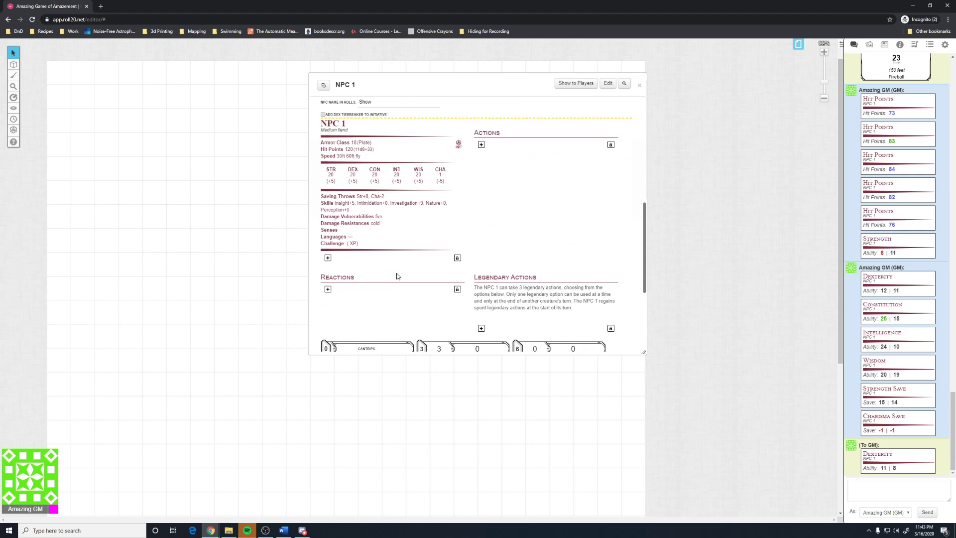
pyautogui.scroll(3, 331, 294)
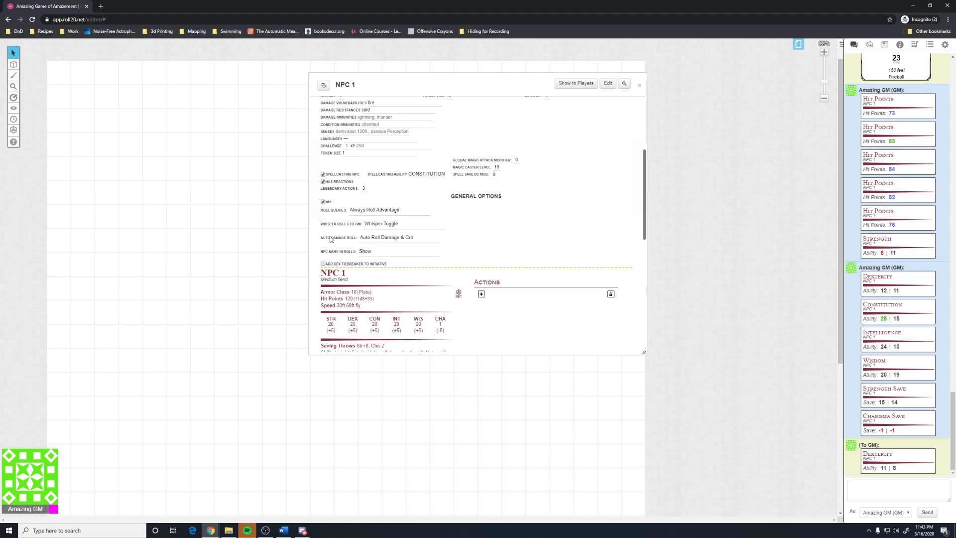
pyautogui.scroll(-5, 357, 246)
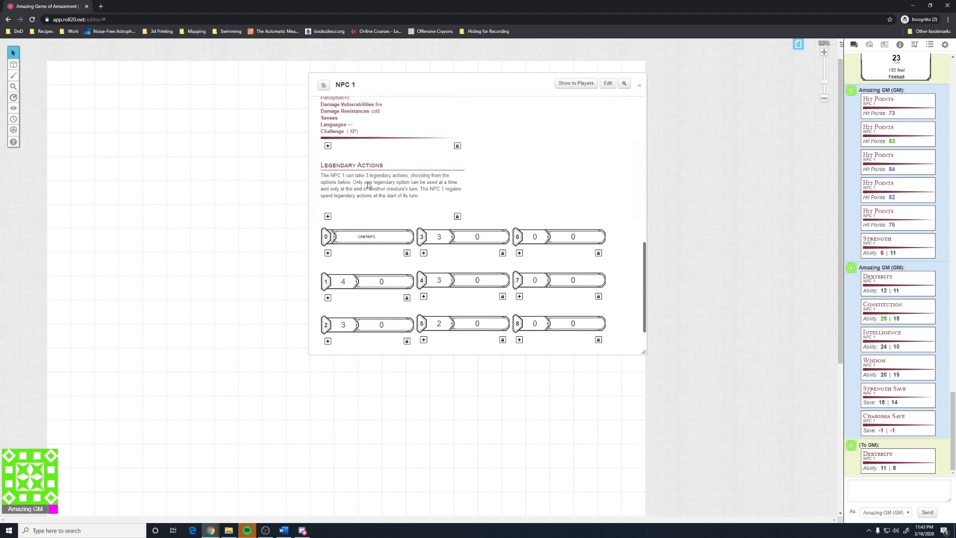
pyautogui.scroll(4, 362, 194)
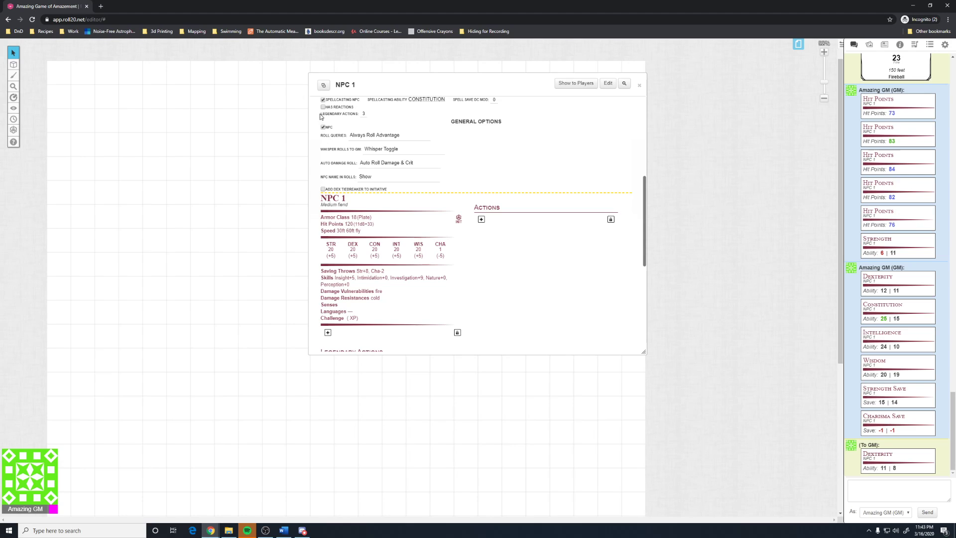
# - Set the legendary actions to 0, check the stat block, and set them back to 3
pyautogui.moveTo(367, 114); pyautogui.dragTo(358, 114)
pyautogui.write('0')
pyautogui.click(507, 164)
pyautogui.scroll(-3, 507, 164)
pyautogui.scroll(3, 332, 219)
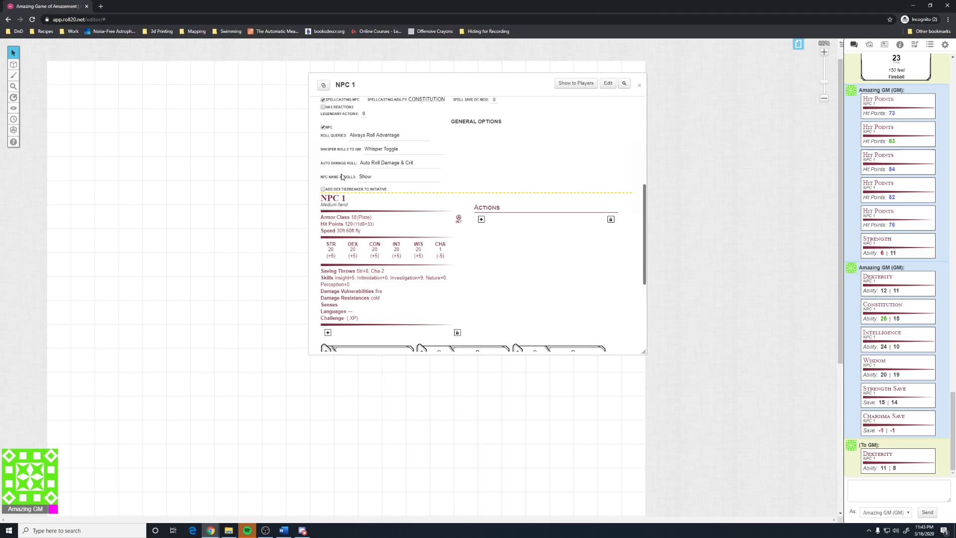
pyautogui.click(364, 114)
pyautogui.write('3')
pyautogui.click(475, 150)
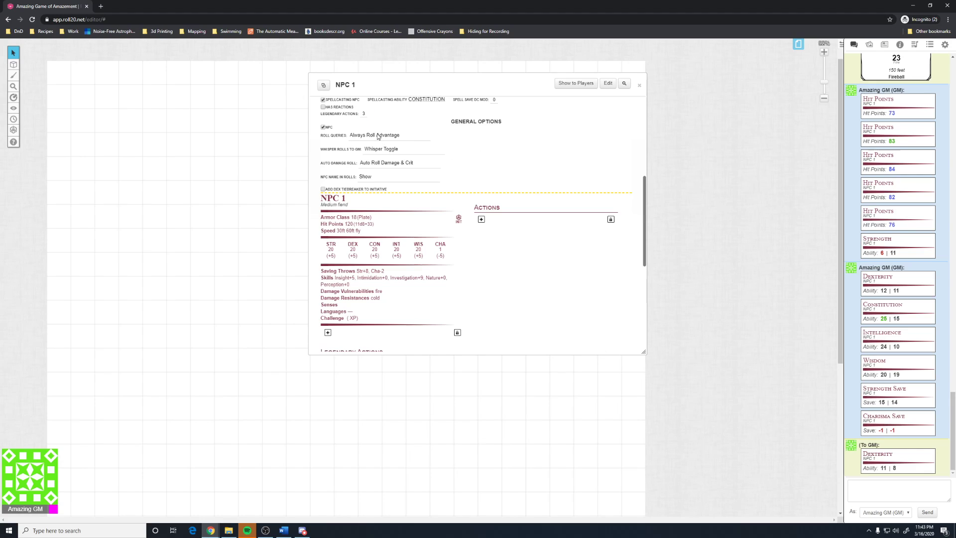
# - Examine the available options for whispering the NPC's rolls to the GM, keeping Whisper Toggle
pyautogui.click(385, 149)
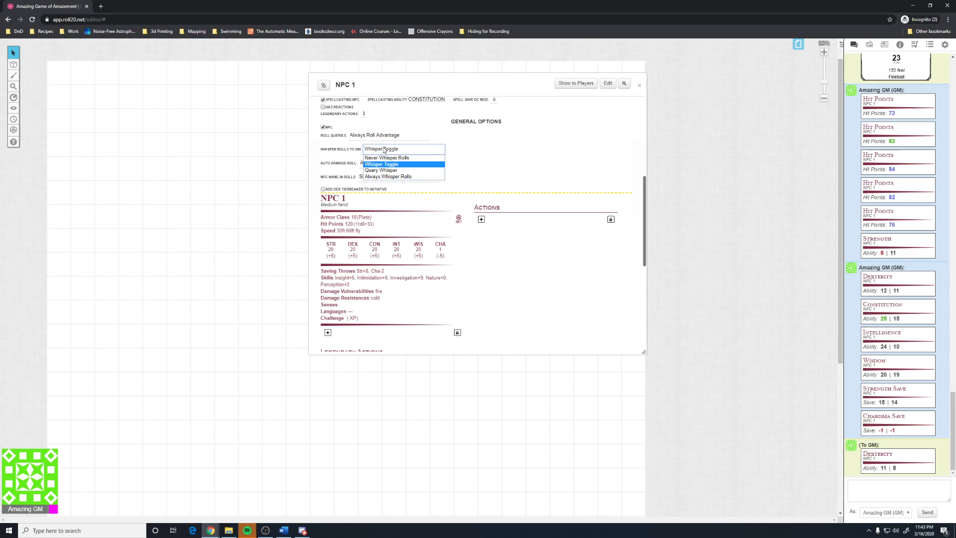
pyautogui.click(386, 150)
pyautogui.click(394, 163)
# - Set the NPC name in rolls to Hide and switch it back to Show
pyautogui.click(361, 181)
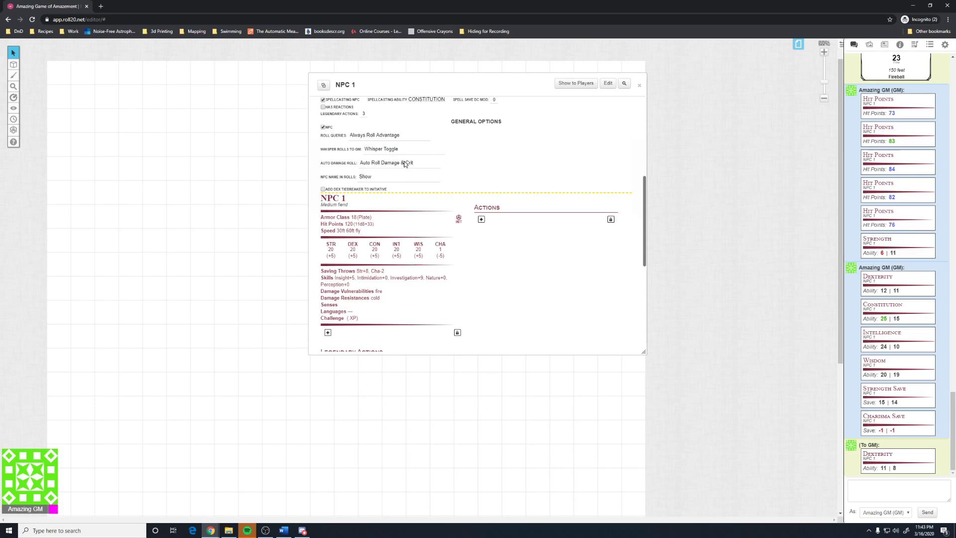
pyautogui.click(370, 179)
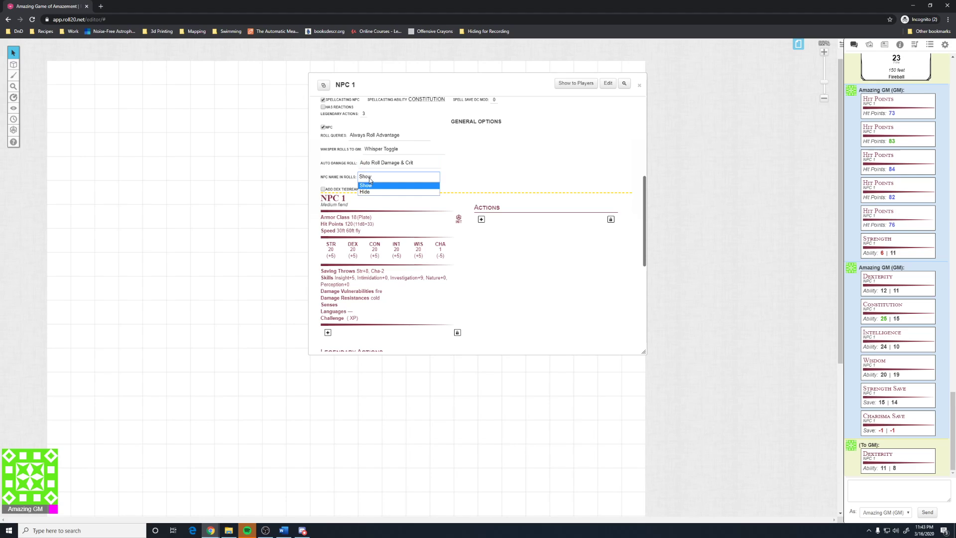
pyautogui.click(370, 180)
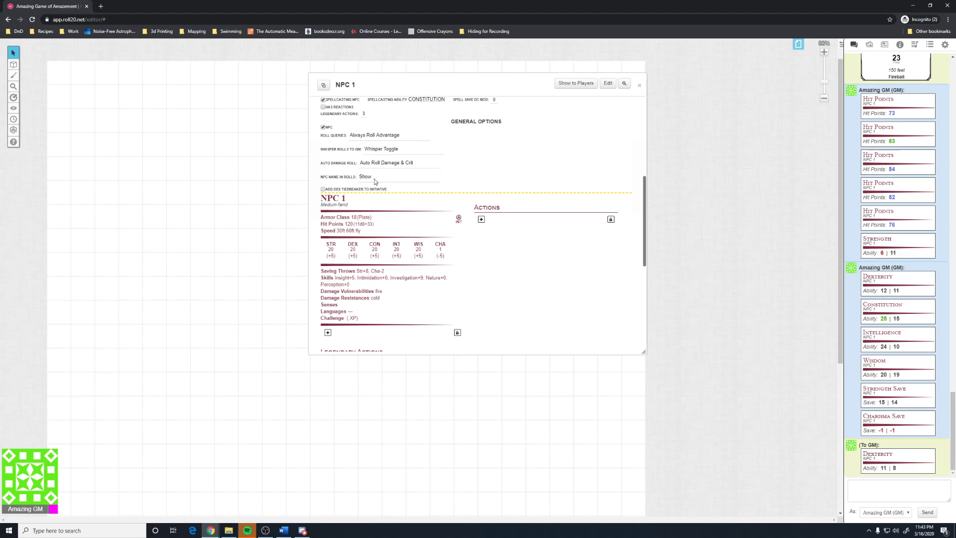
pyautogui.click(374, 179)
pyautogui.click(371, 192)
pyautogui.click(375, 177)
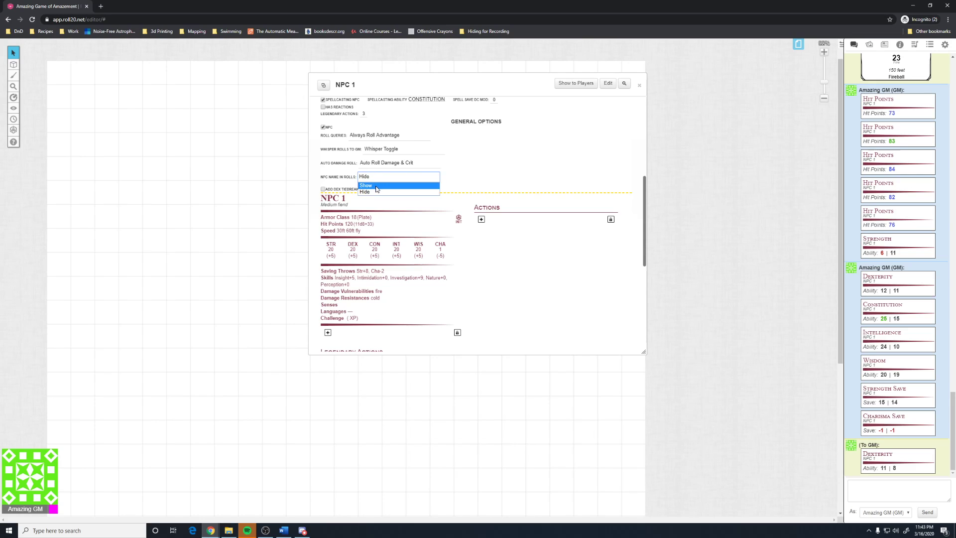
pyautogui.click(377, 187)
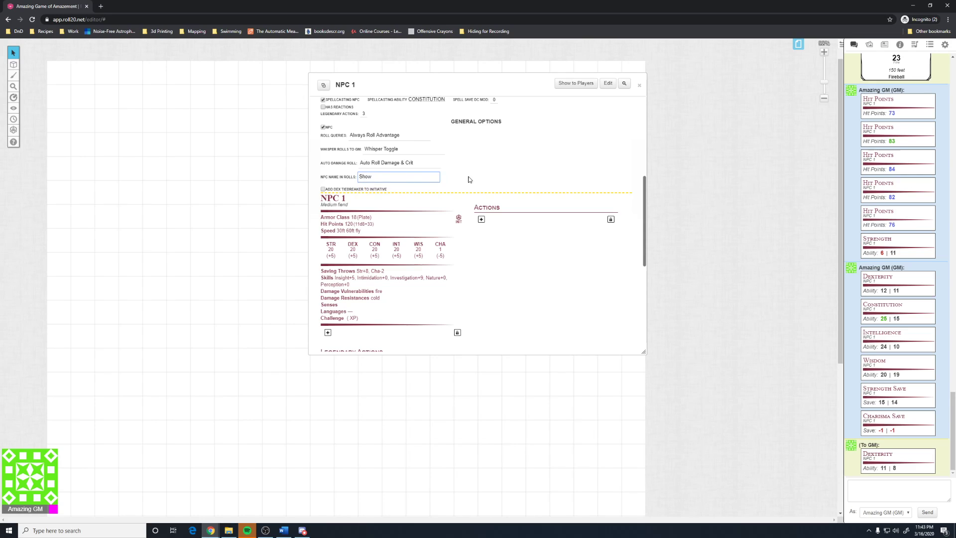
# - Add the dexterity tiebreaker to the NPC's initiative, roll initiative once and inspect its dice breakdown in the chat
pyautogui.click(323, 190)
pyautogui.click(458, 220)
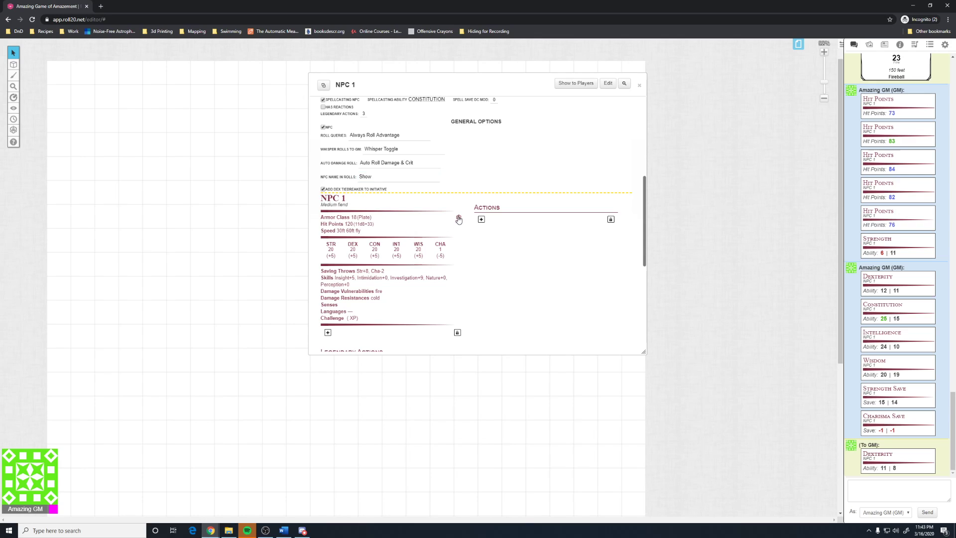
pyautogui.moveTo(891, 469)
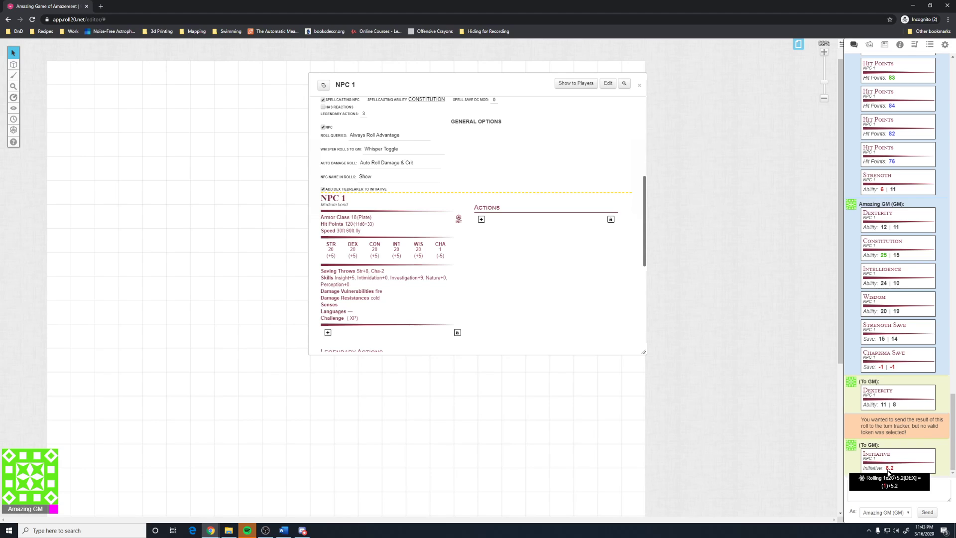
# - Roll the NPC's initiative five more times to compare the results in the chat
pyautogui.click(459, 221)
pyautogui.click(459, 220)
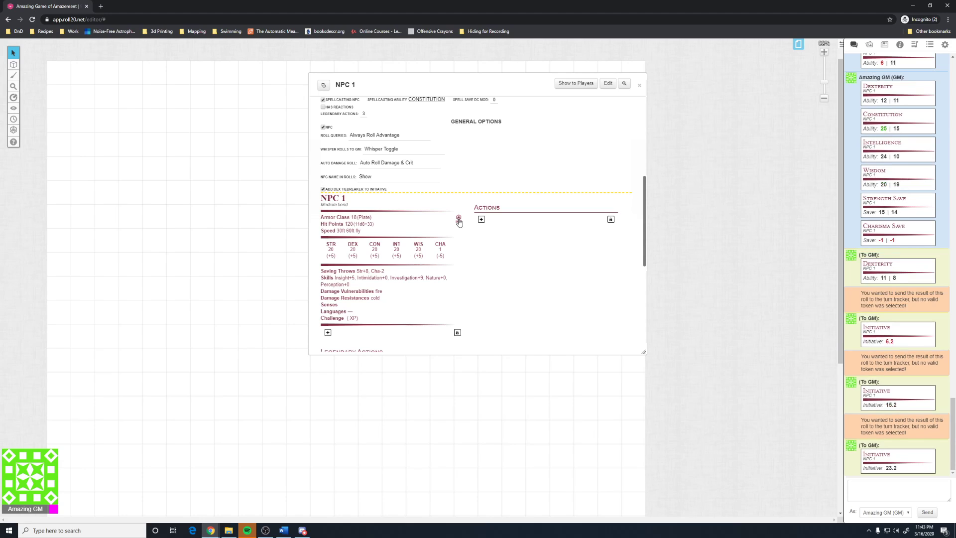
pyautogui.click(459, 221)
pyautogui.click(459, 220)
pyautogui.click(459, 220)
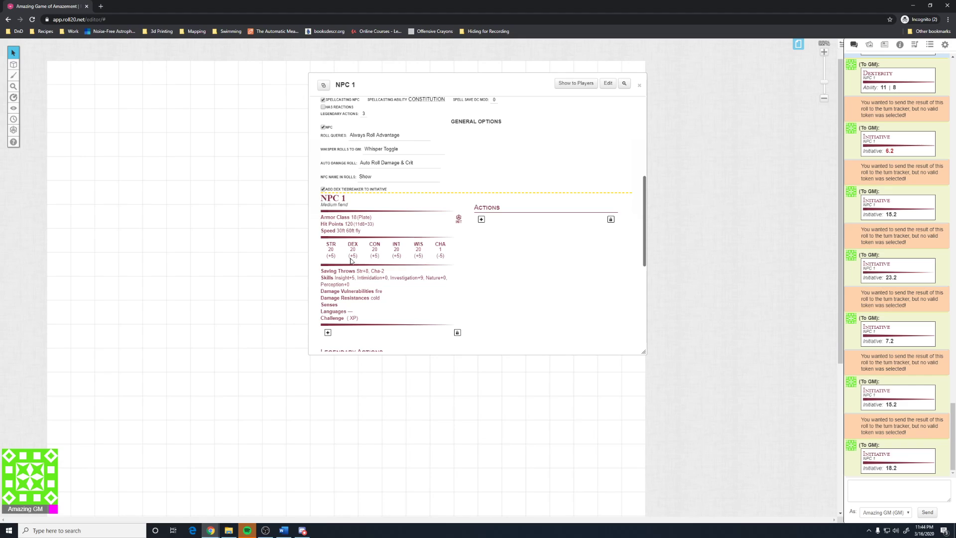
pyautogui.moveTo(895, 406)
# - Open the turn order tracker beside the NPC sheet and move the sheet aside to uncover the token on the map
pyautogui.click(13, 119)
pyautogui.moveTo(50, 298); pyautogui.dragTo(146, 139)
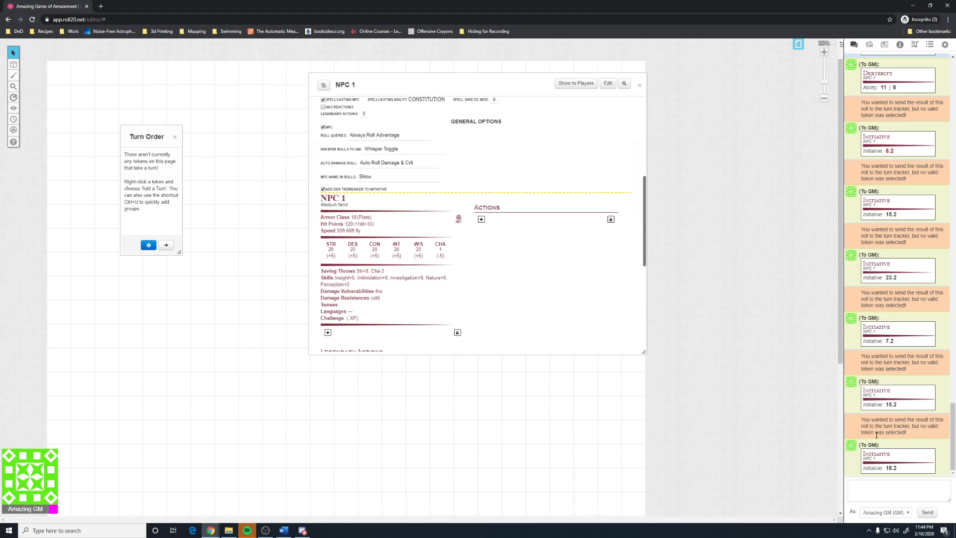
pyautogui.moveTo(478, 78); pyautogui.dragTo(549, 216)
# - Roll the NPC's initiative with the map token selected to add it to the turn order, and inspect the chat roll
pyautogui.click(349, 167)
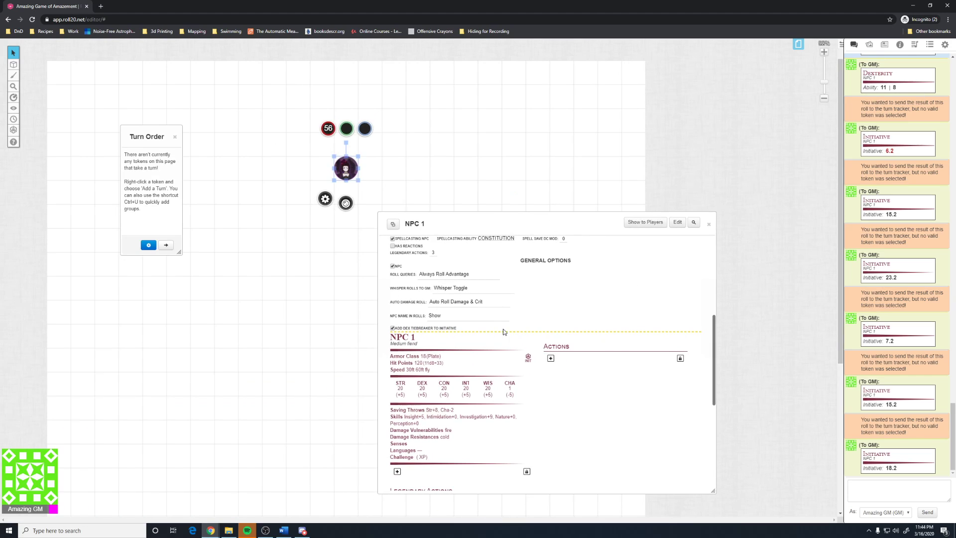
pyautogui.click(528, 358)
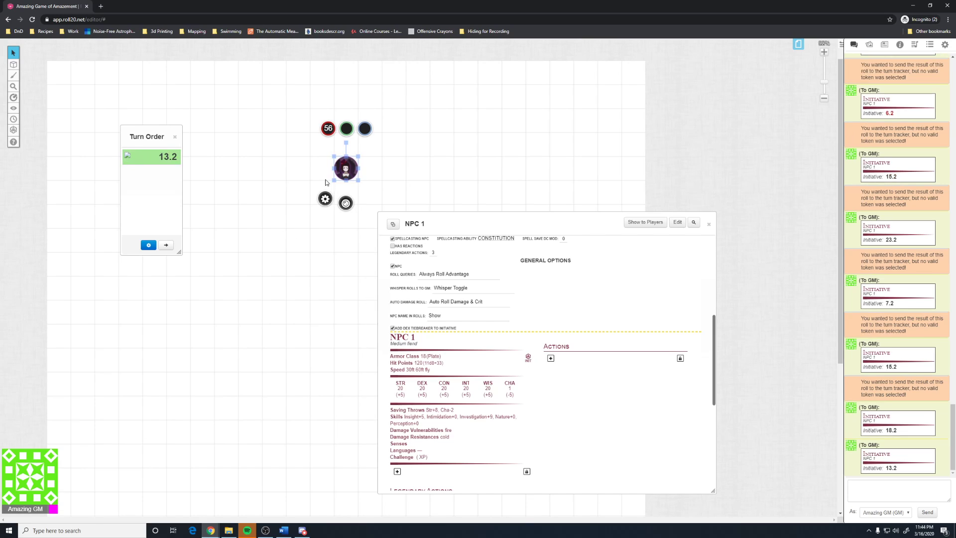
pyautogui.click(292, 190)
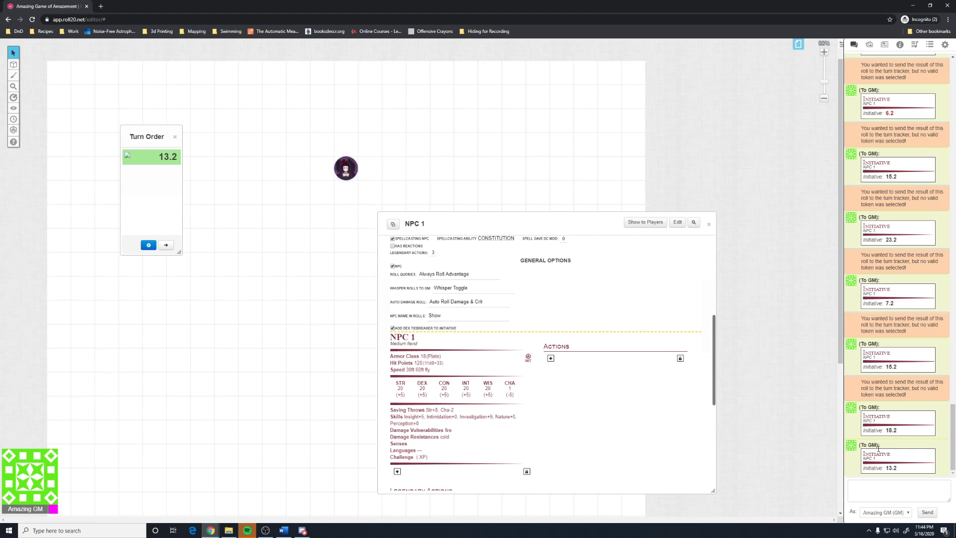
pyautogui.moveTo(891, 469)
# - Look through the journal and the art library, and preview the weakefreeti.png upload
pyautogui.click(885, 46)
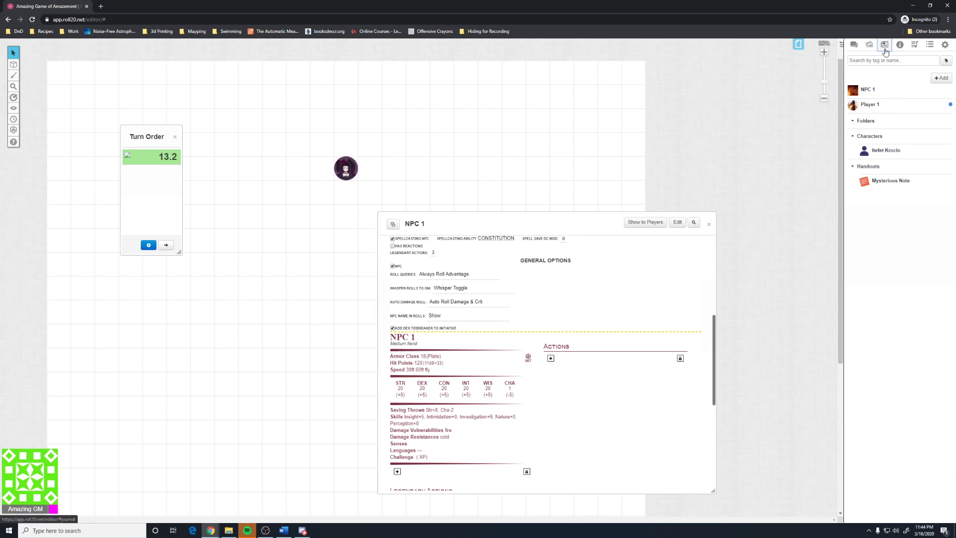
pyautogui.click(870, 45)
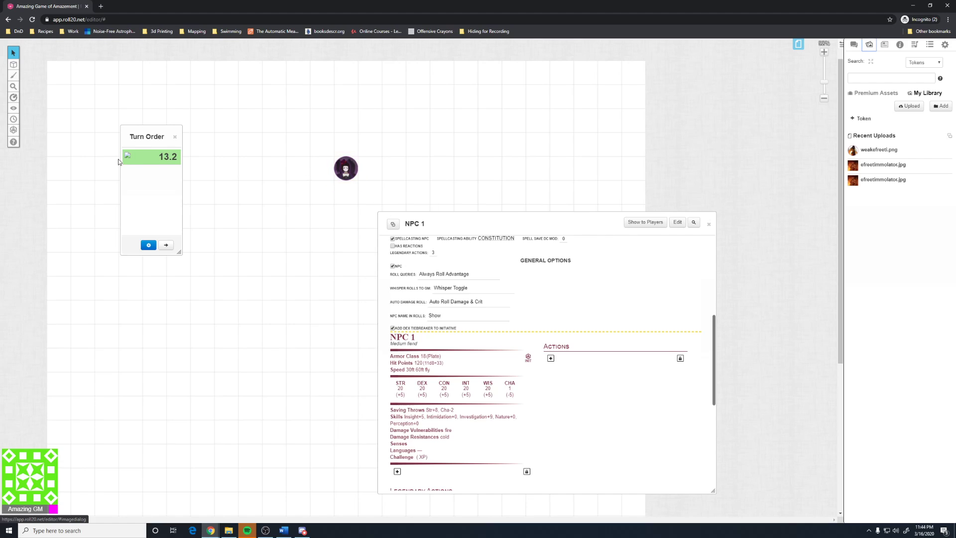
pyautogui.moveTo(883, 151)
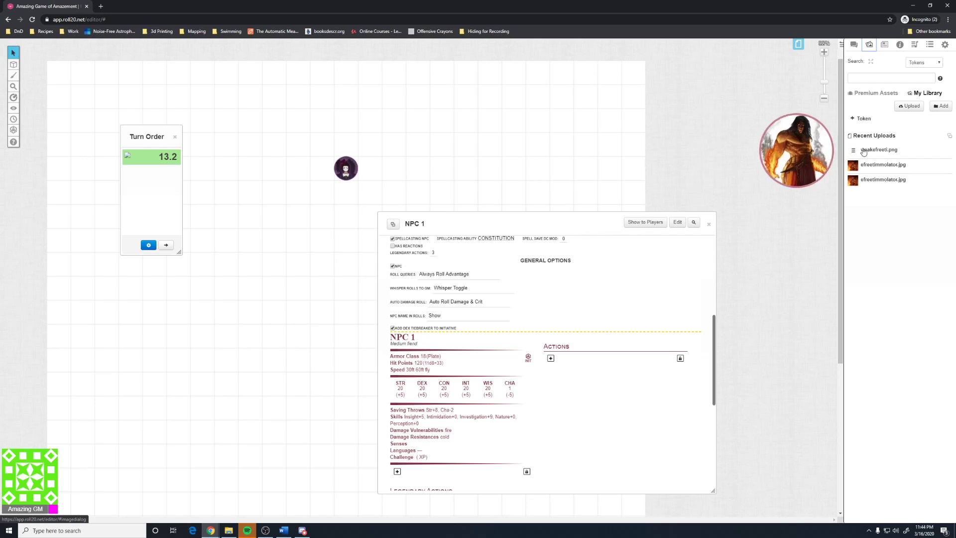
# - Delete the token from the map and move the NPC sheet further up
pyautogui.moveTo(863, 152); pyautogui.dragTo(310, 201)
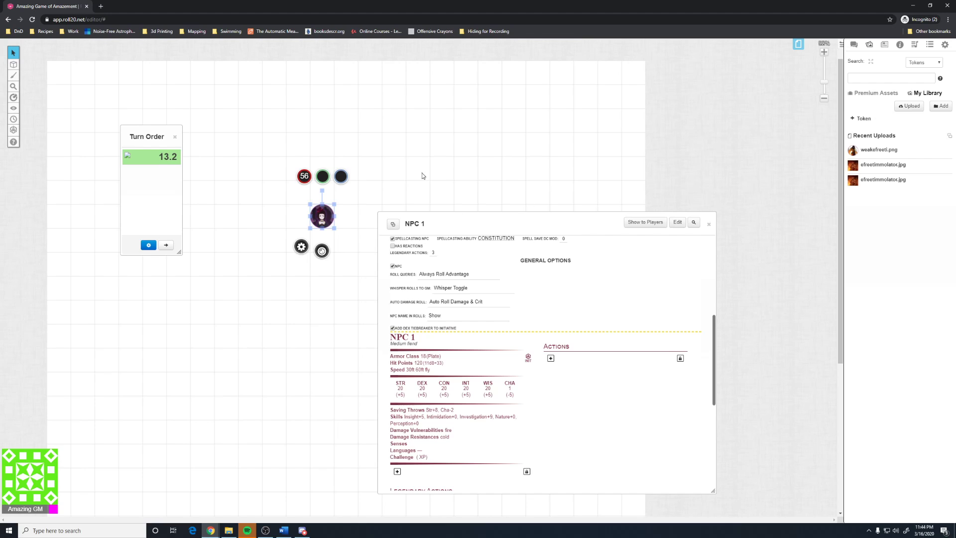
pyautogui.press('Delete')
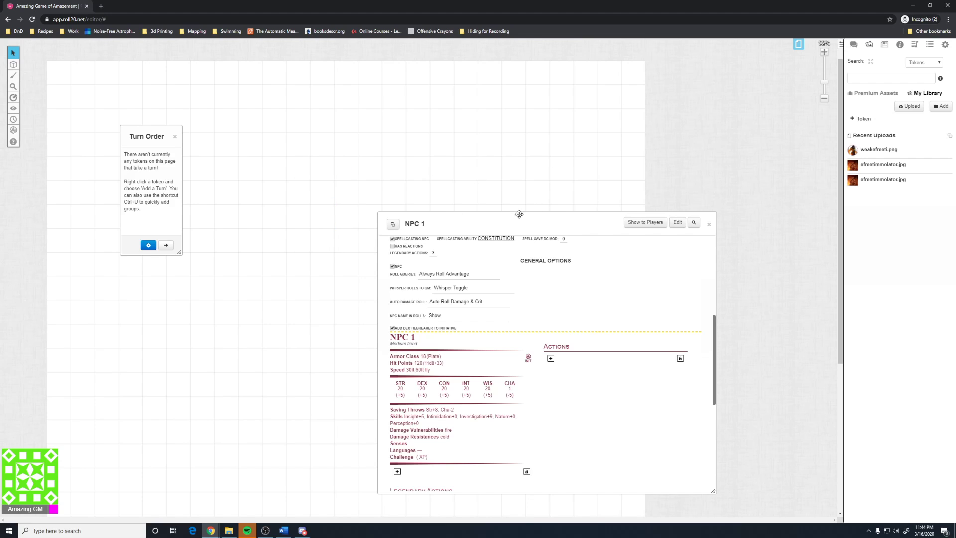
pyautogui.moveTo(519, 215); pyautogui.dragTo(530, 173)
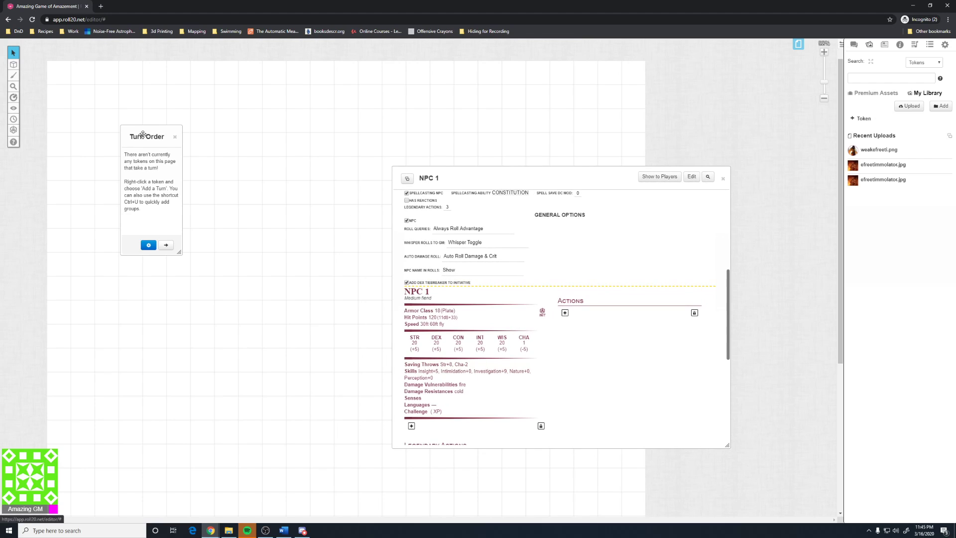
# - Move the NPC sheet beside the turn order tracker and look over its legendary actions and spell slots
pyautogui.moveTo(523, 180); pyautogui.dragTo(374, 138)
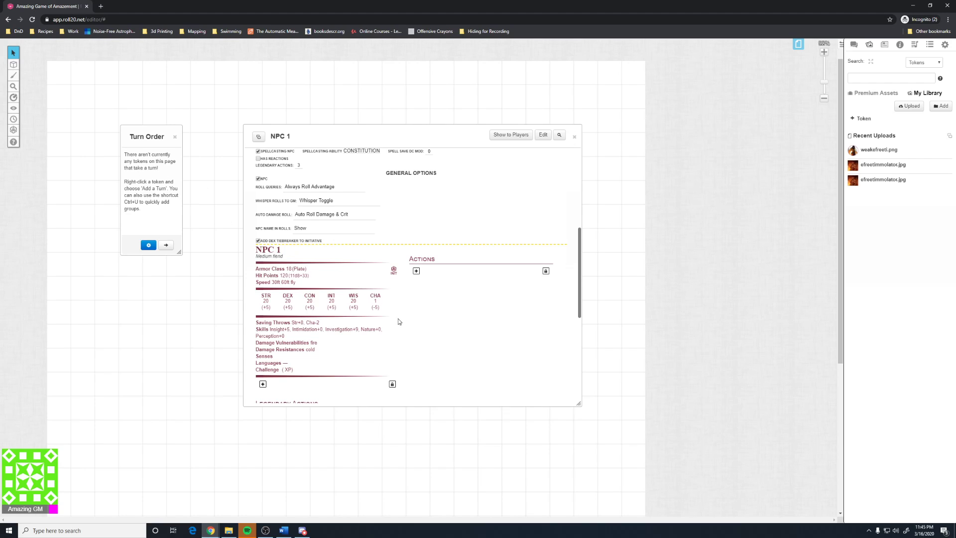
pyautogui.scroll(-1, 401, 330)
pyautogui.scroll(2, 401, 331)
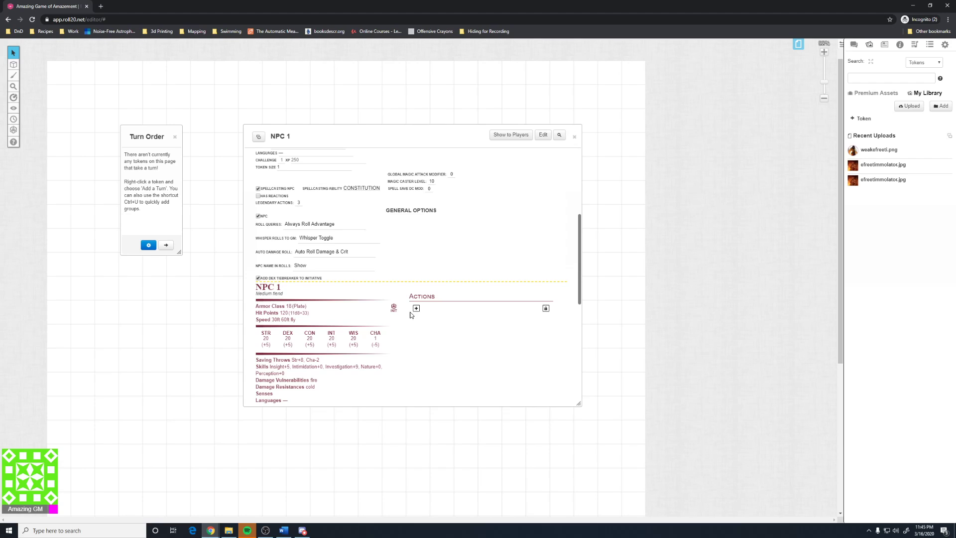
pyautogui.scroll(-4, 412, 311)
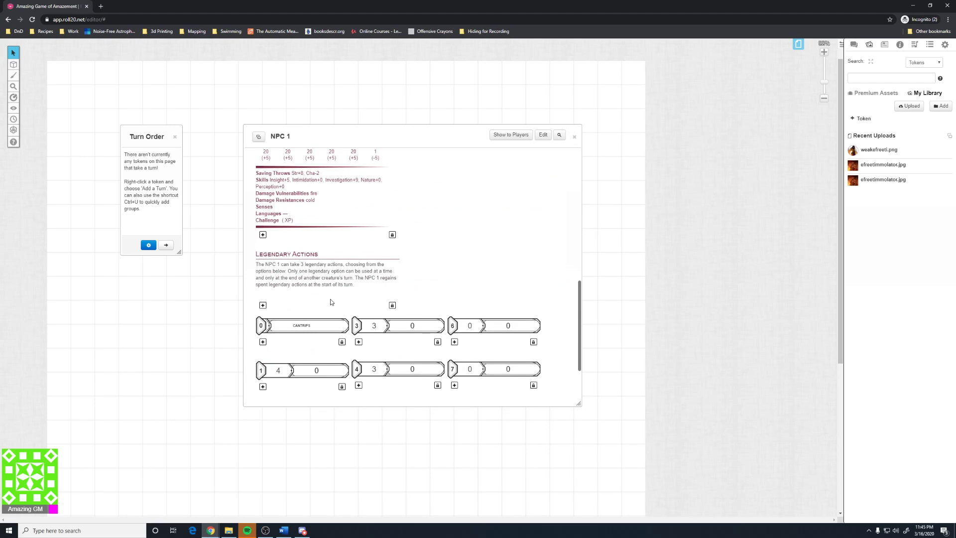
pyautogui.scroll(-2, 330, 299)
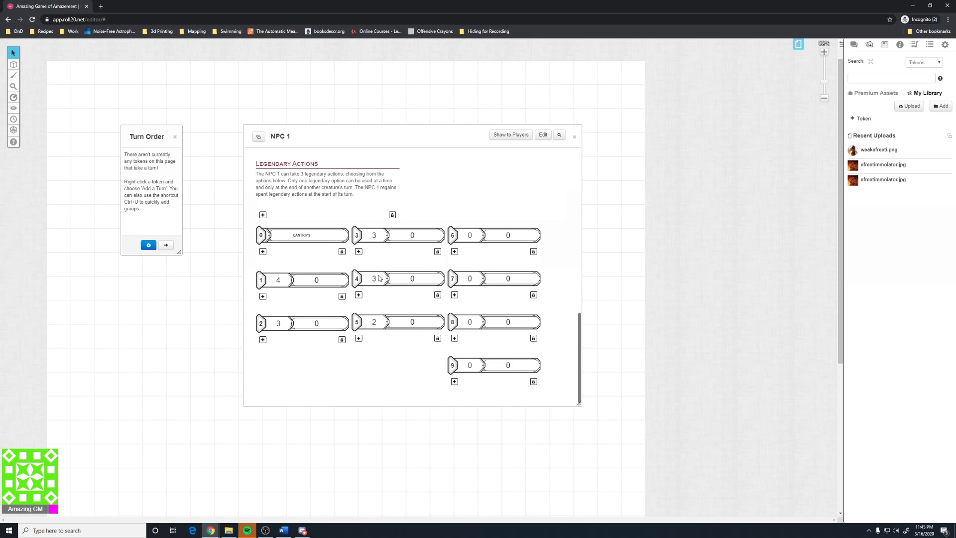
pyautogui.scroll(2, 377, 325)
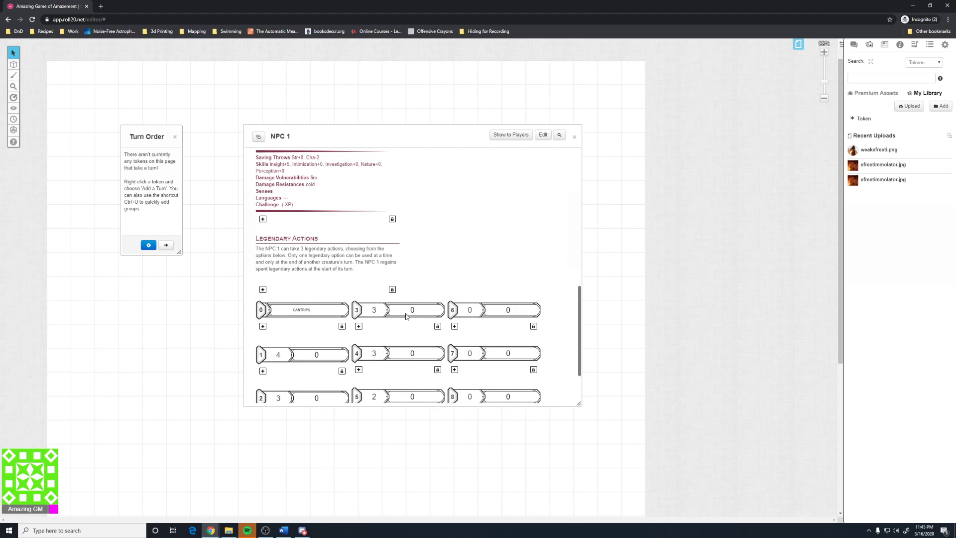
# - Add the Fire Shield, Shield and Shield of Faith spells from the compendium to the NPC sheet
pyautogui.click(900, 44)
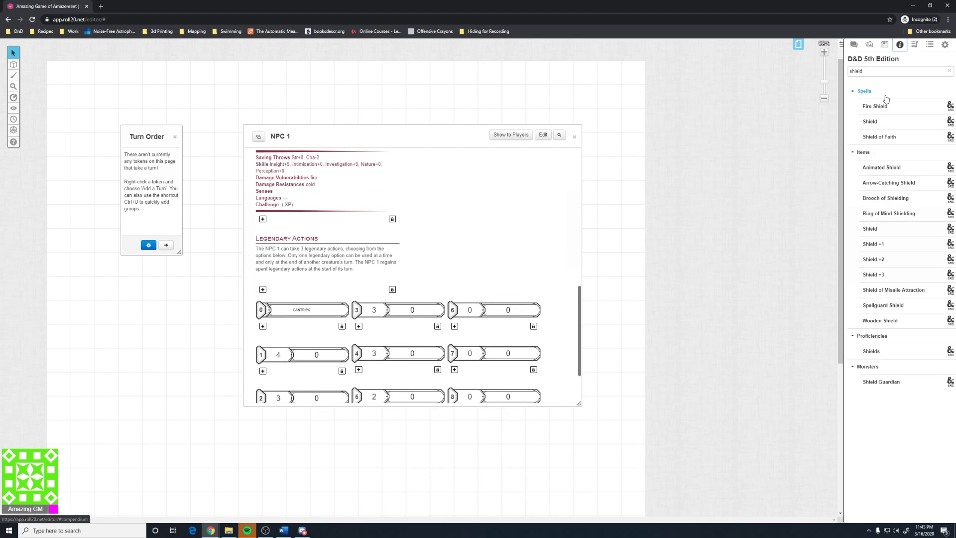
pyautogui.moveTo(877, 106); pyautogui.dragTo(438, 275)
pyautogui.moveTo(855, 128); pyautogui.dragTo(453, 279)
pyautogui.scroll(-1, 408, 364)
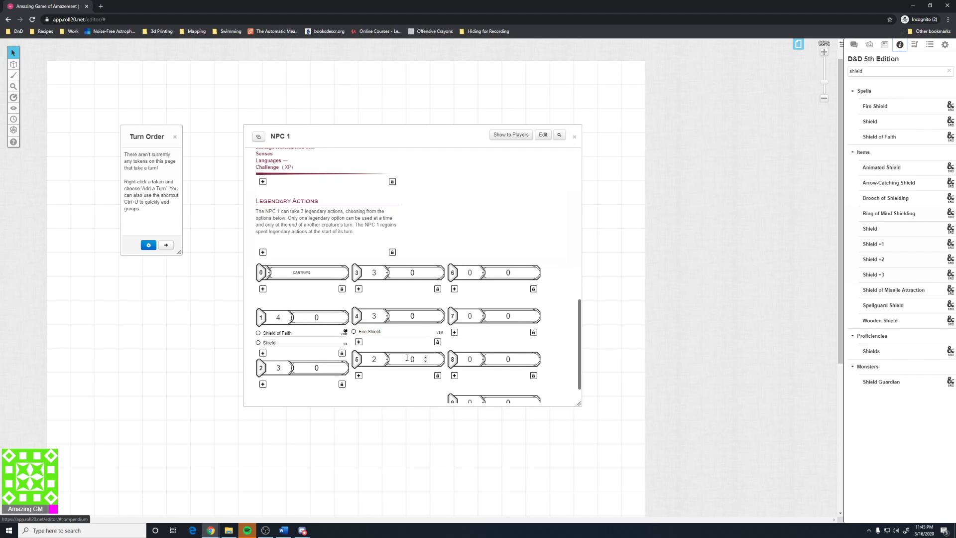
# - Add a trait named Look Amazing below the NPC's stat block
pyautogui.scroll(3, 407, 357)
pyautogui.click(263, 294)
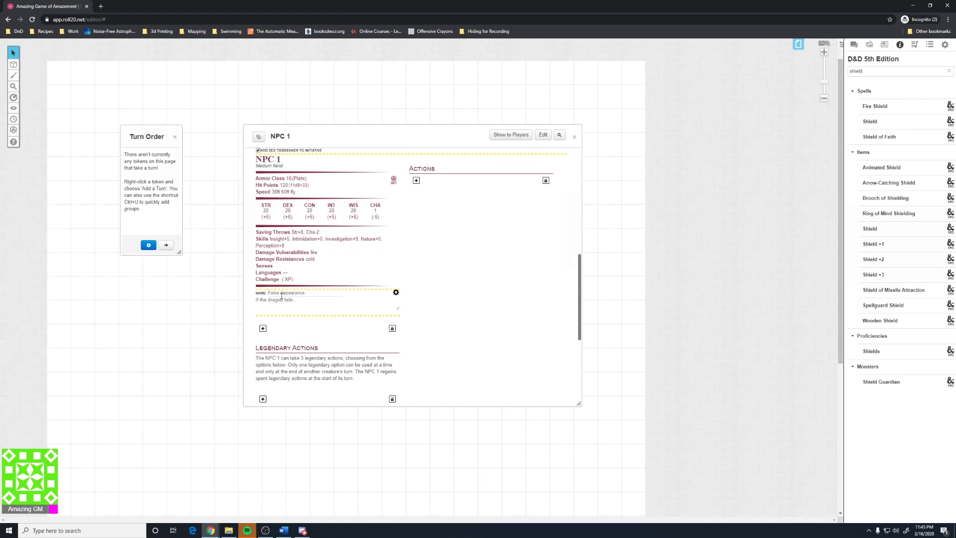
pyautogui.click(282, 295)
pyautogui.write('Look Amazing')
pyautogui.press('Tab')
# - Describe the trait: insulting his looks sends him into a frenzy where all attacks on him have adv and he attacks with adv; finish editing
pyautogui.write('THiks')
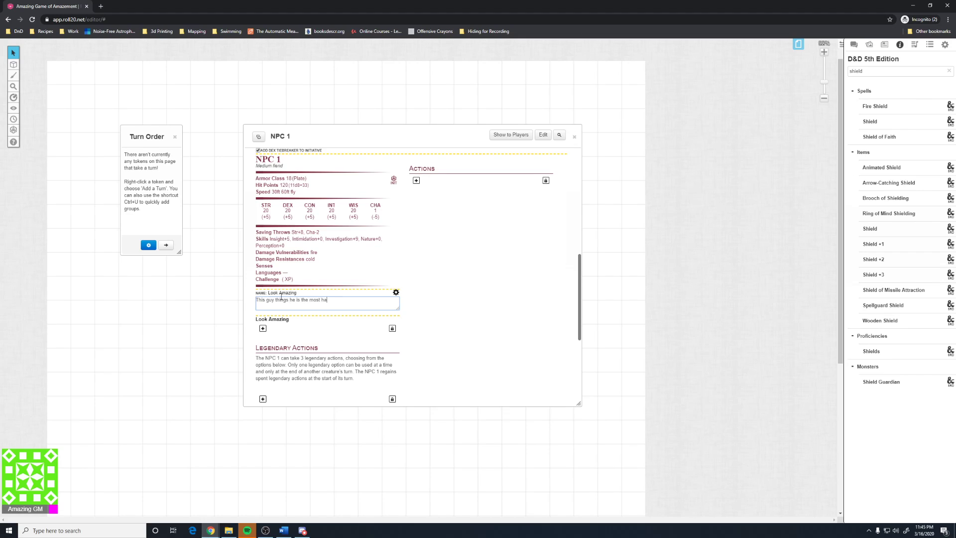
pyautogui.write('m')
pyautogui.press('BackSpace')
pyautogui.write('y and all attacks on him have')
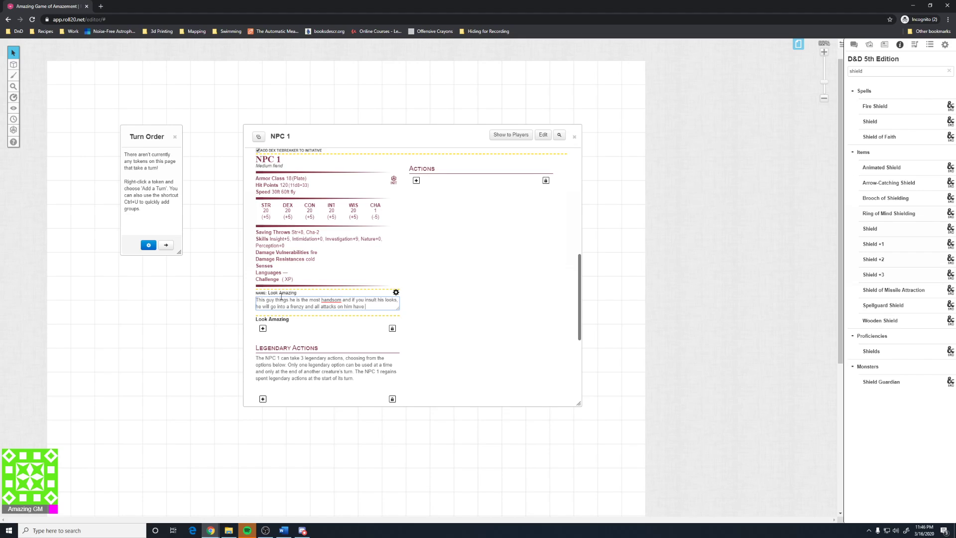
pyautogui.write(' attacks with adv')
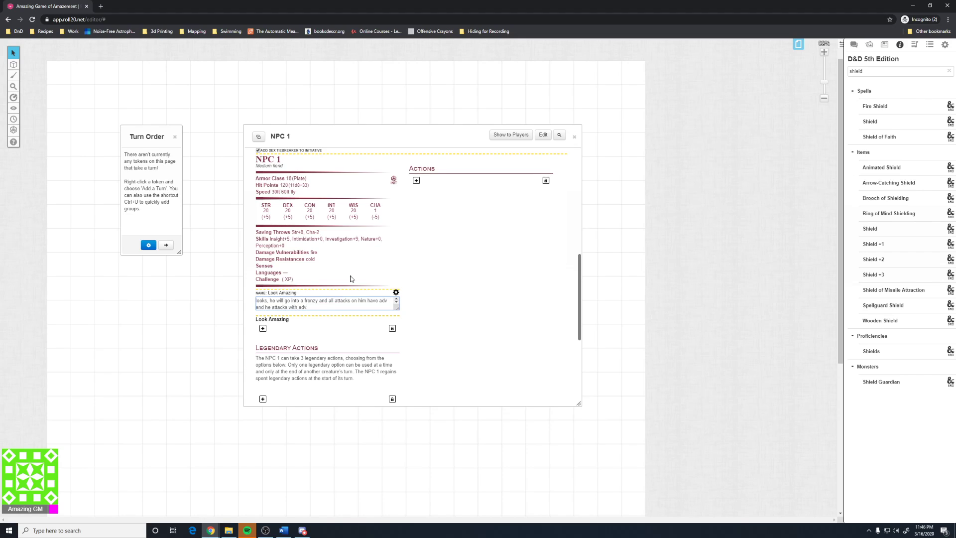
pyautogui.click(396, 292)
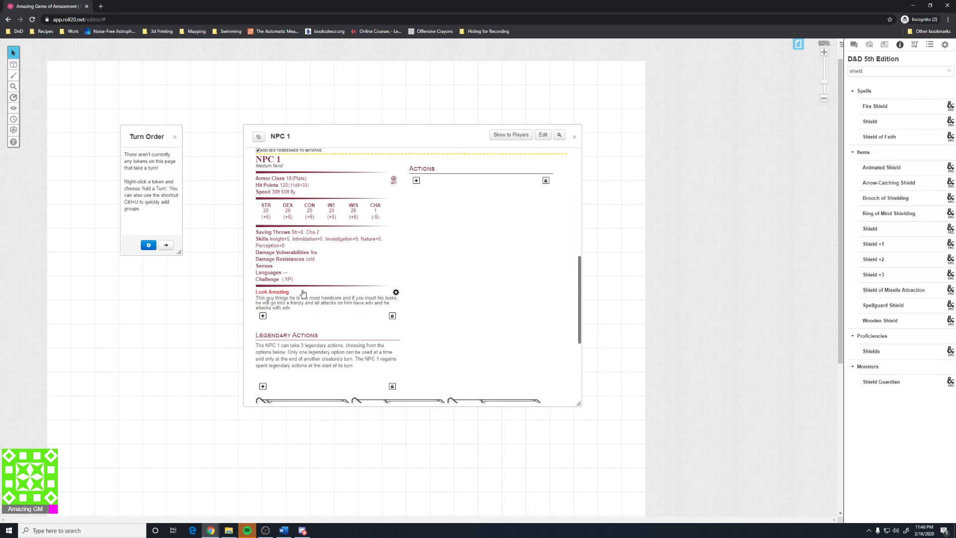
# - Switch the sheet's rolls to Public and post the Look Amazing trait to the chat, closing the NPC options at the end
pyautogui.click(860, 45)
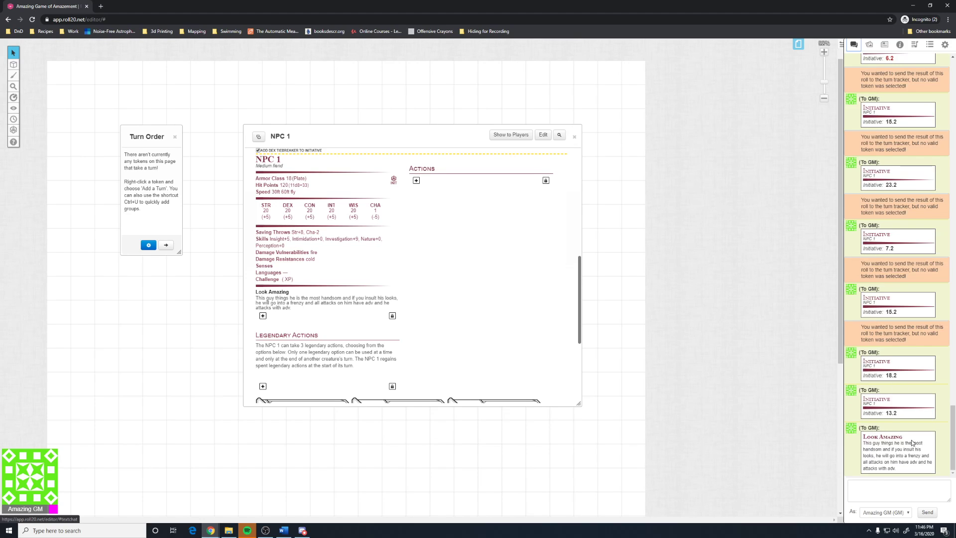
pyautogui.scroll(7, 399, 298)
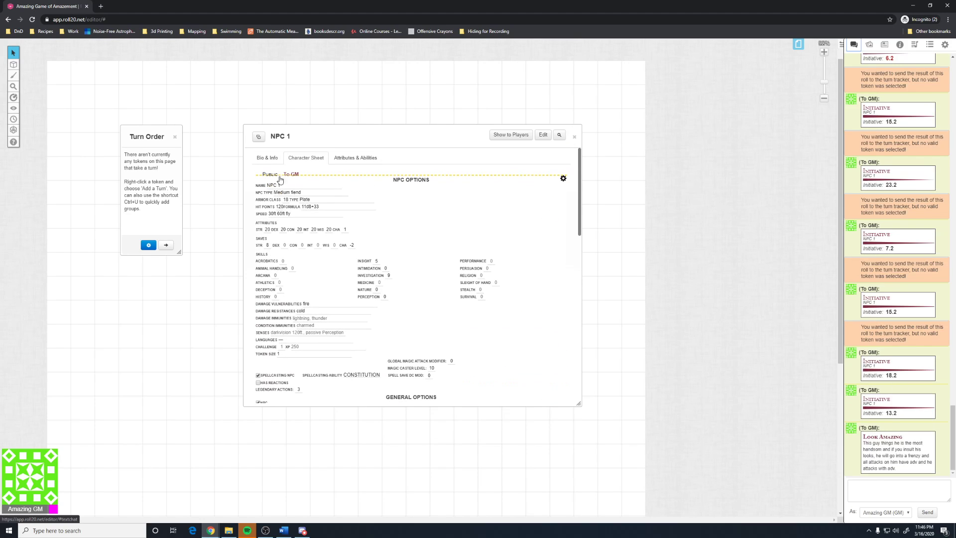
pyautogui.scroll(-8, 437, 311)
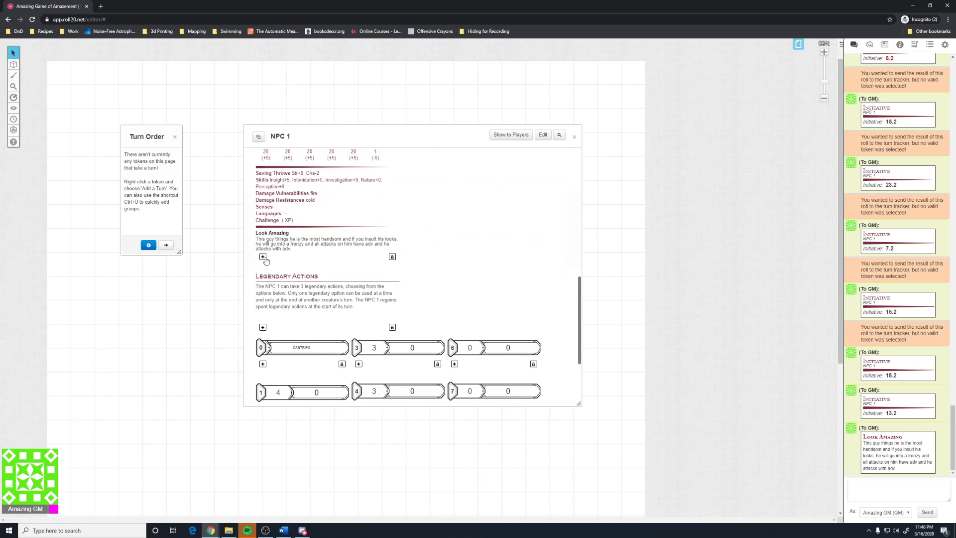
pyautogui.click(271, 234)
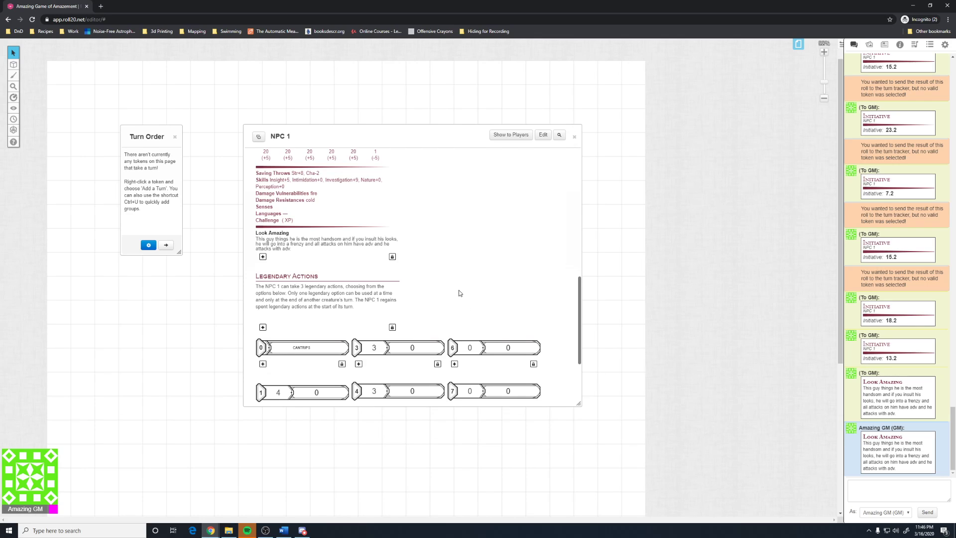
pyautogui.scroll(8, 459, 293)
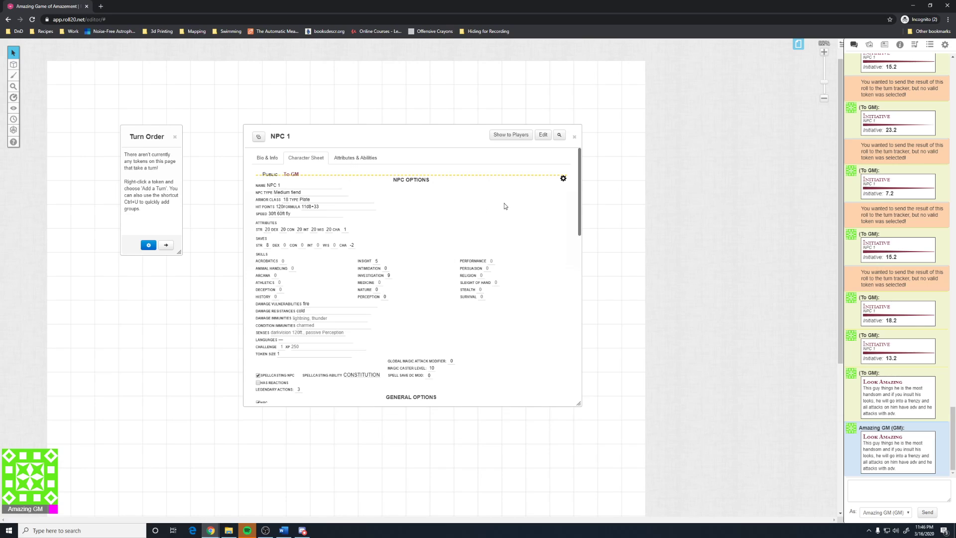
pyautogui.click(564, 178)
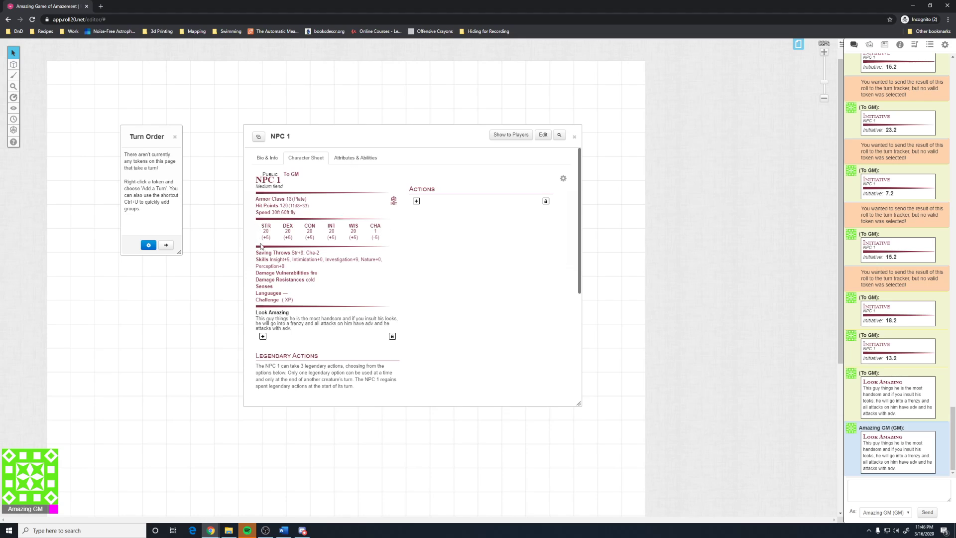
# - Add a blank action to the NPC sheet and search the compendium for longsword
pyautogui.click(417, 200)
pyautogui.click(437, 201)
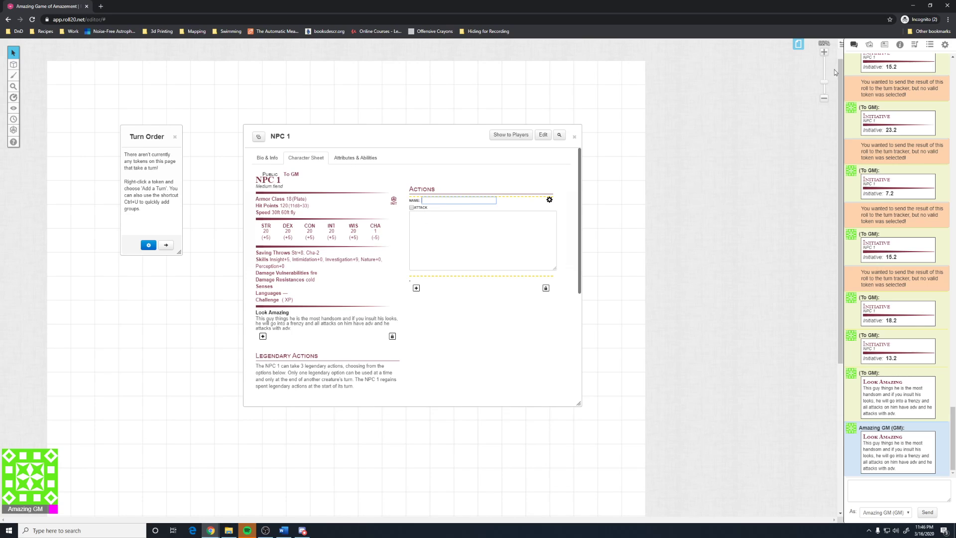
pyautogui.click(900, 46)
pyautogui.doubleClick(887, 70)
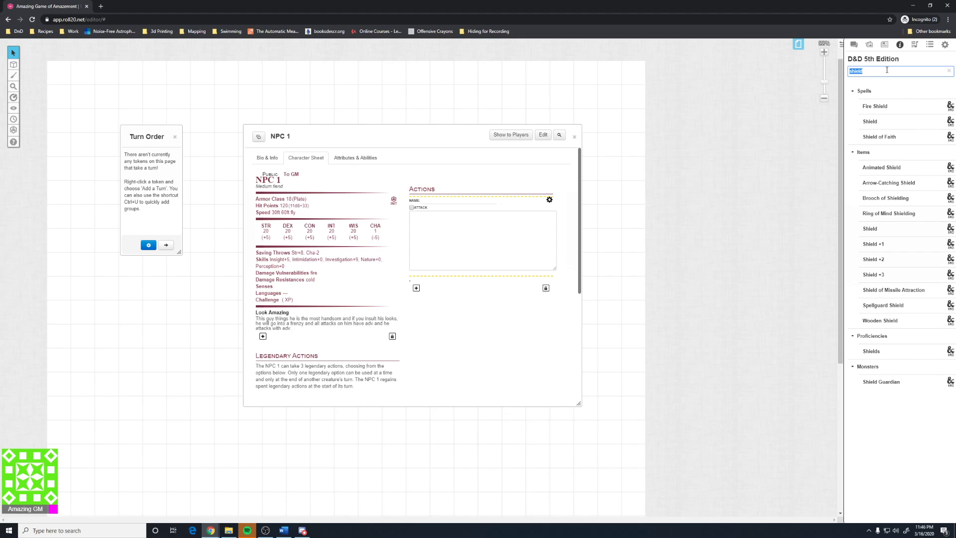
pyautogui.press('BackSpace')
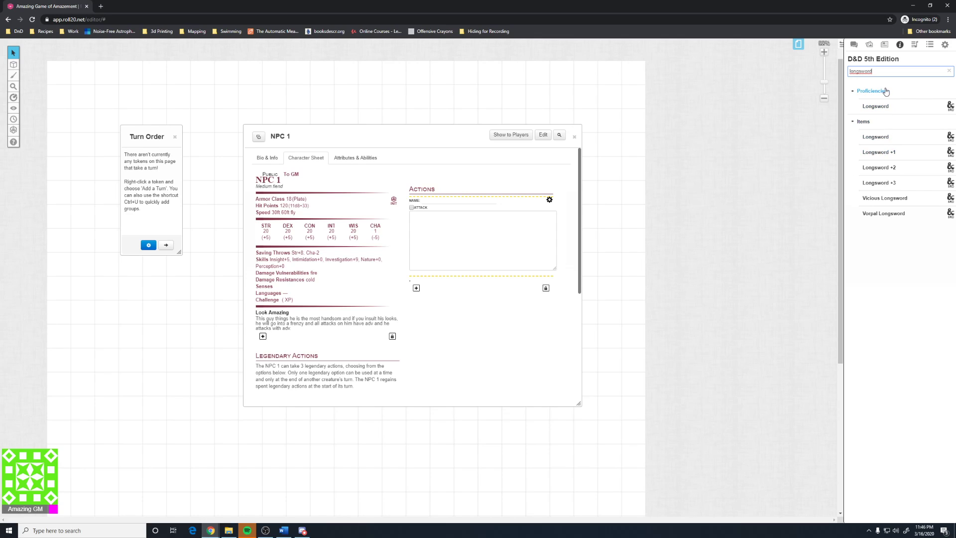
# - Add the Vorpal Longsword from the compendium items to the NPC sheet and inspect its one-handed attack roll in the chat
pyautogui.click(876, 106)
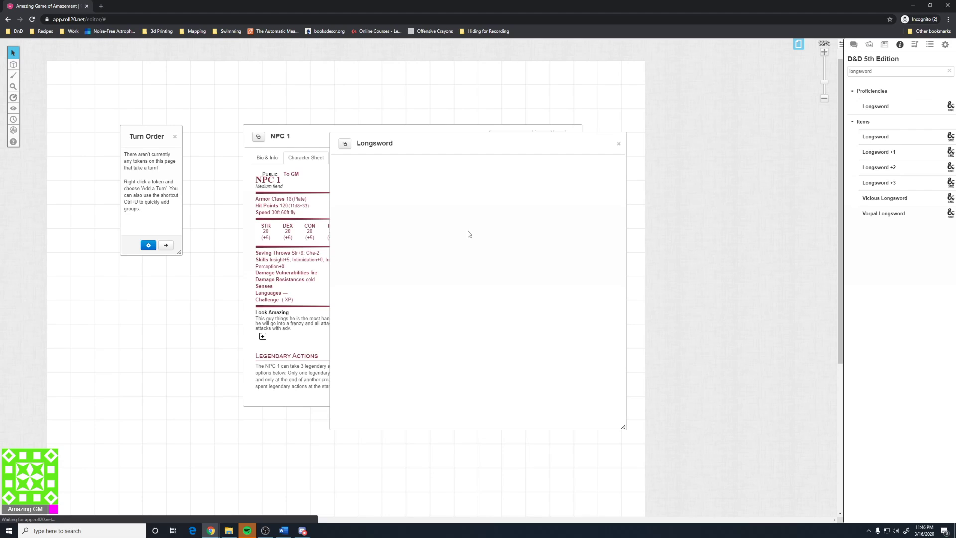
pyautogui.click(619, 144)
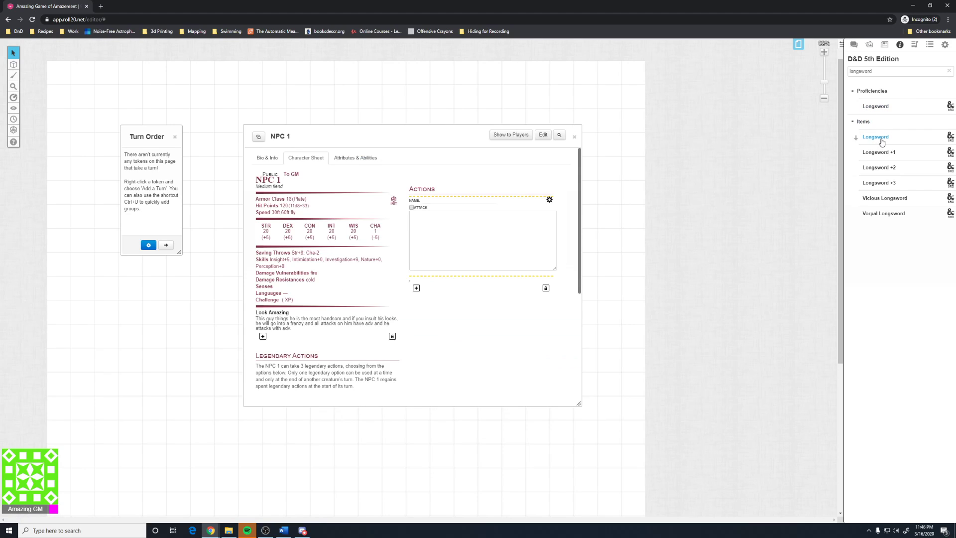
pyautogui.moveTo(884, 216); pyautogui.dragTo(456, 274)
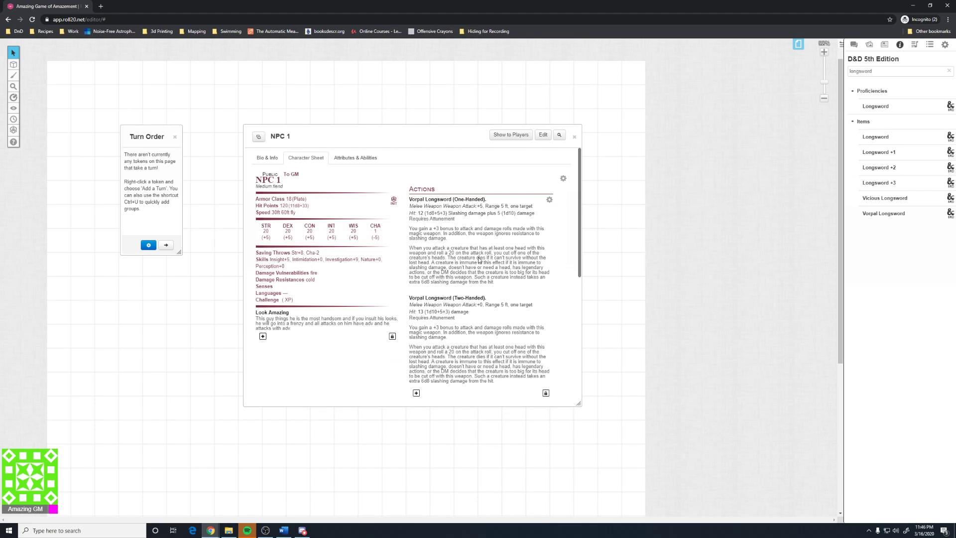
pyautogui.scroll(-3, 489, 245)
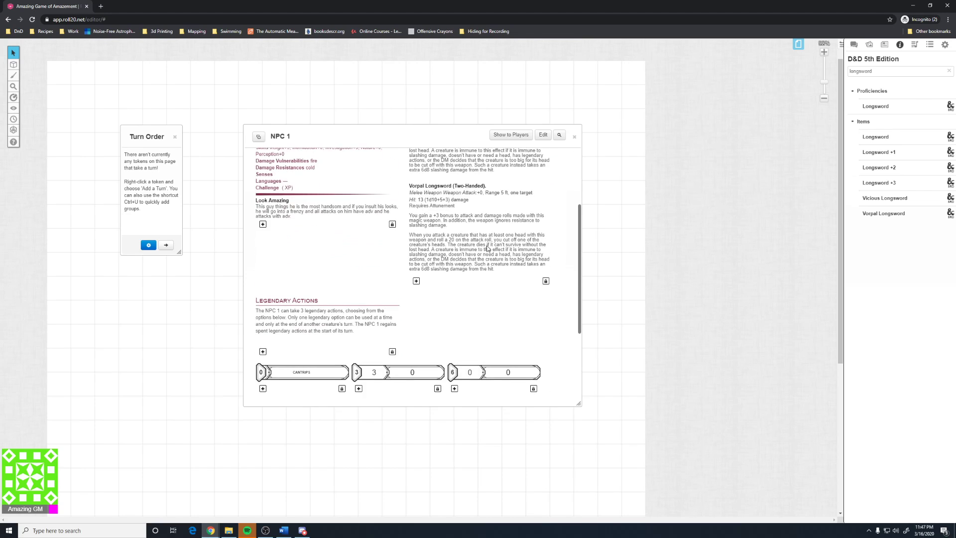
pyautogui.scroll(2, 488, 246)
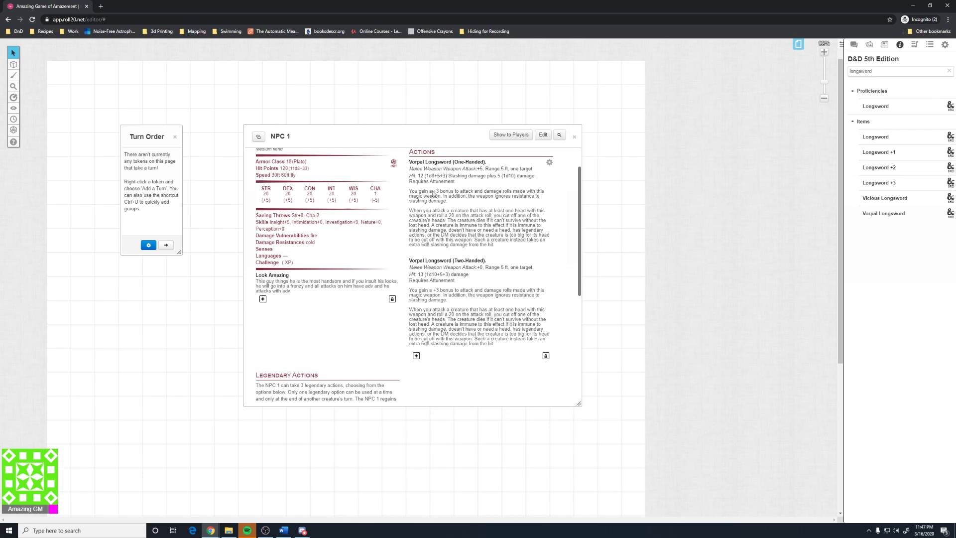
pyautogui.click(854, 44)
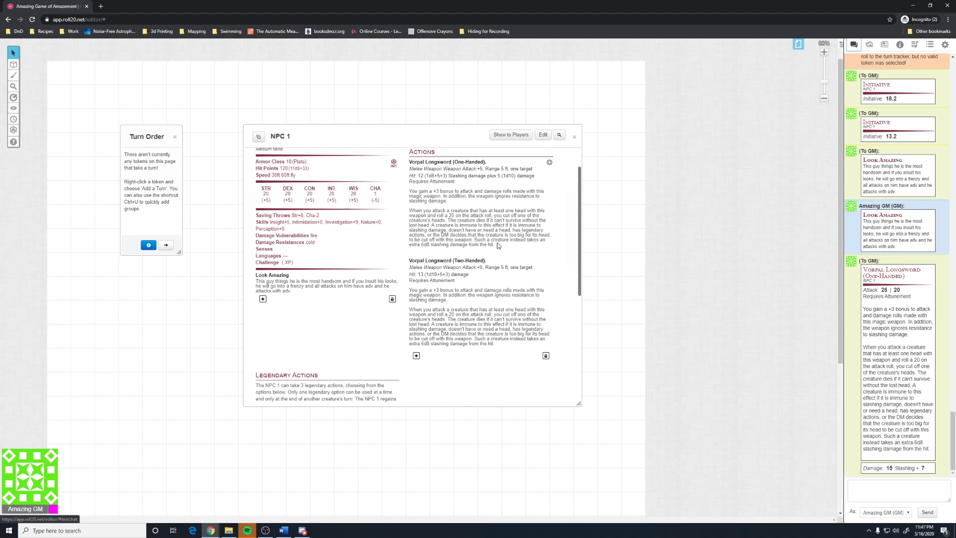
# - Delete the beheading paragraph from the one-handed Vorpal Longsword's description and roll its attack
pyautogui.click(549, 163)
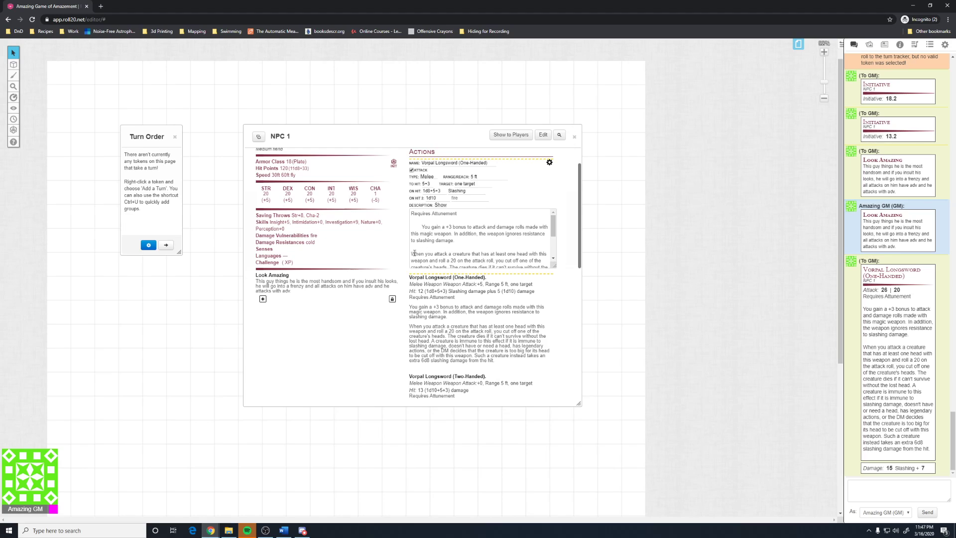
pyautogui.moveTo(413, 254); pyautogui.dragTo(529, 260)
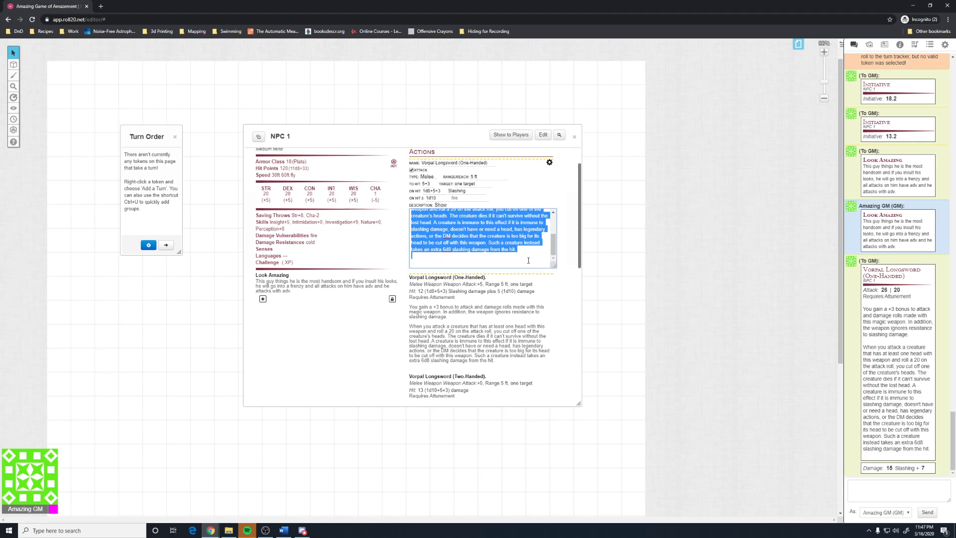
pyautogui.press('BackSpace')
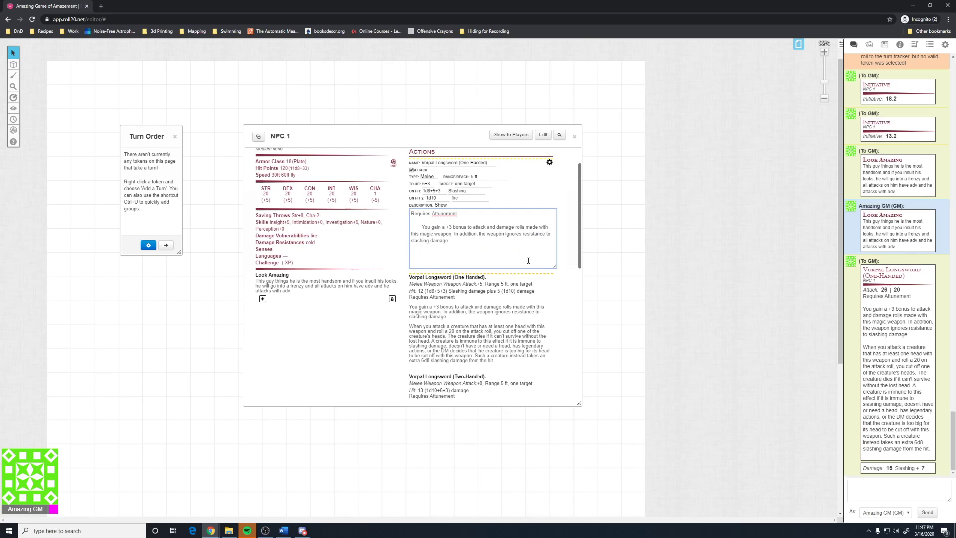
pyautogui.click(548, 164)
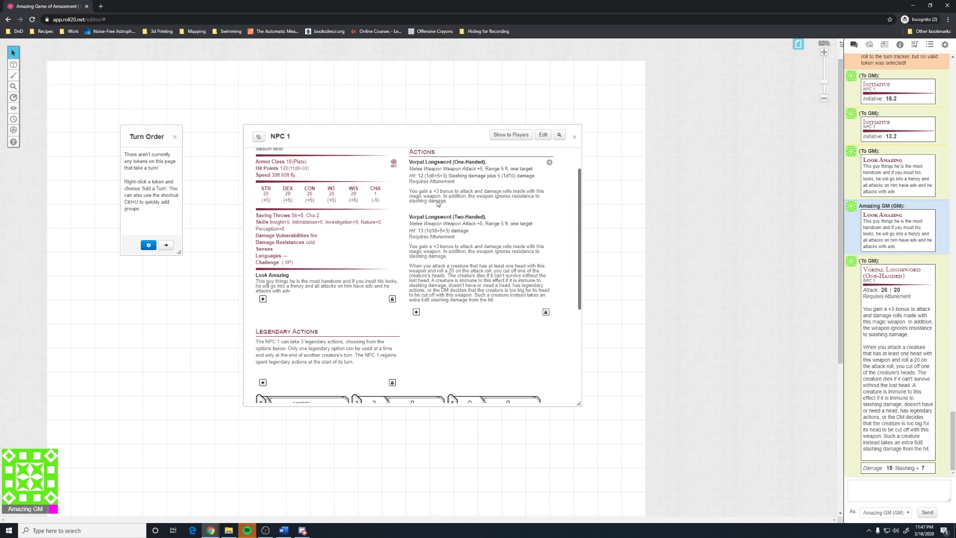
pyautogui.click(438, 162)
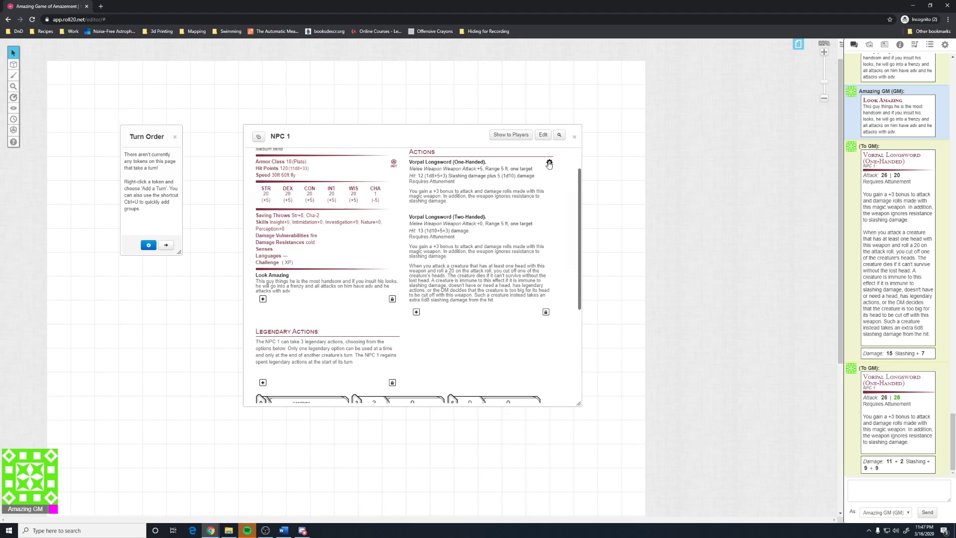
# - Rename the one-handed action to Redacted Longsword (One-Handed) and roll its attack
pyautogui.click(550, 163)
pyautogui.doubleClick(426, 163)
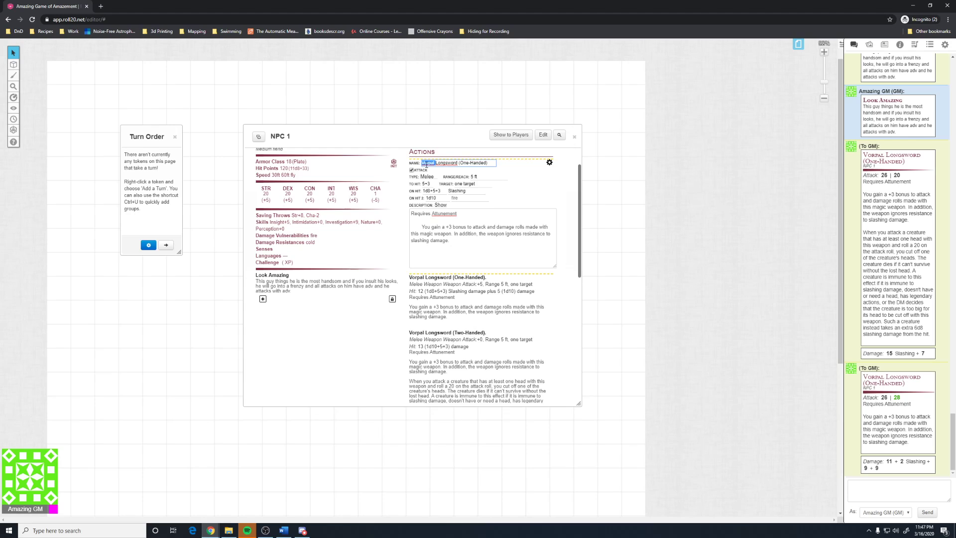
pyautogui.write('Redacted')
pyautogui.click(550, 162)
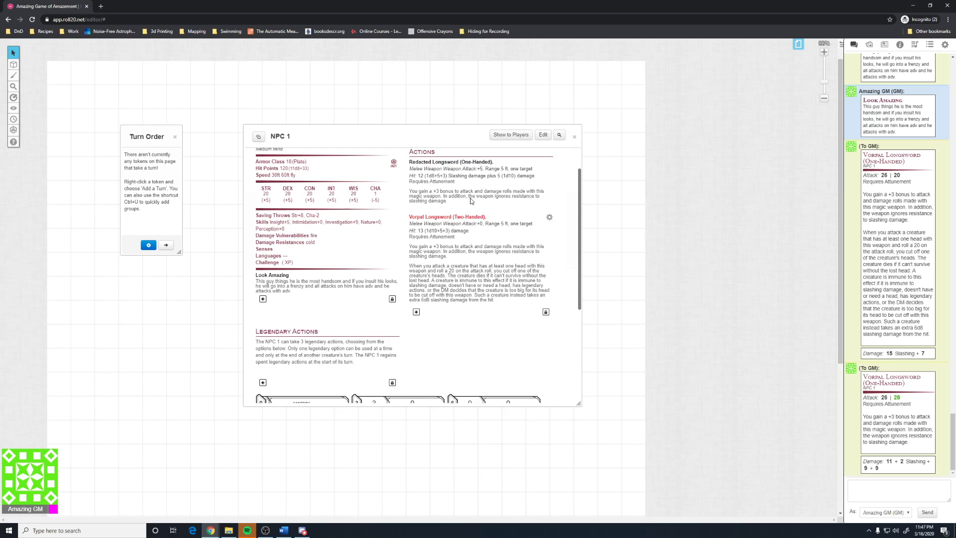
pyautogui.click(448, 162)
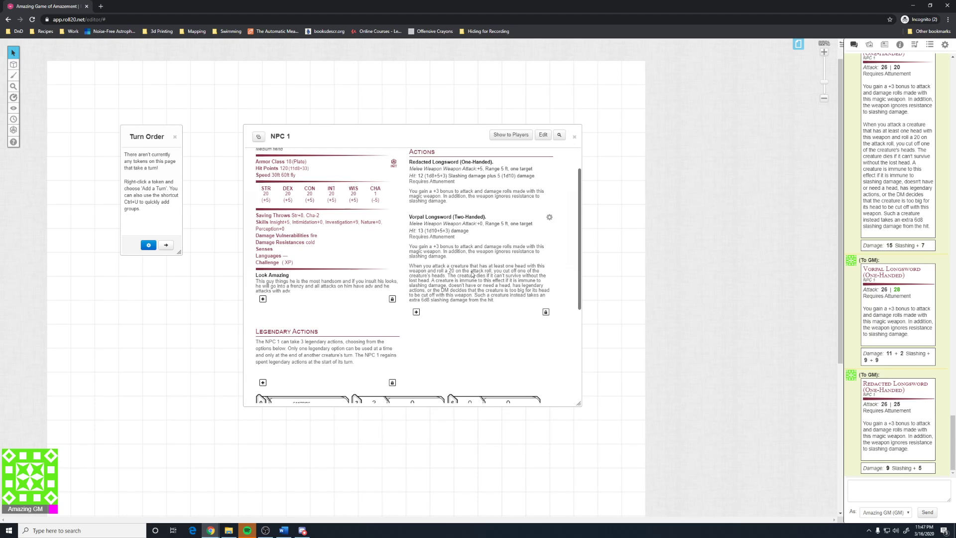
# - Add a new trait to the NPC sheet below Look Amazing and name it Vorpal
pyautogui.scroll(-3, 485, 328)
pyautogui.scroll(3, 485, 328)
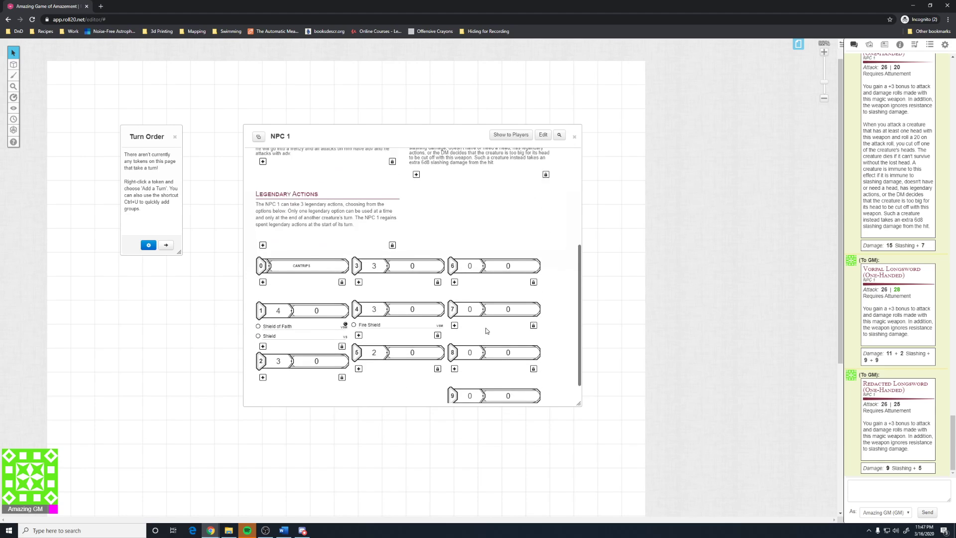
pyautogui.click(262, 299)
pyautogui.click(279, 317)
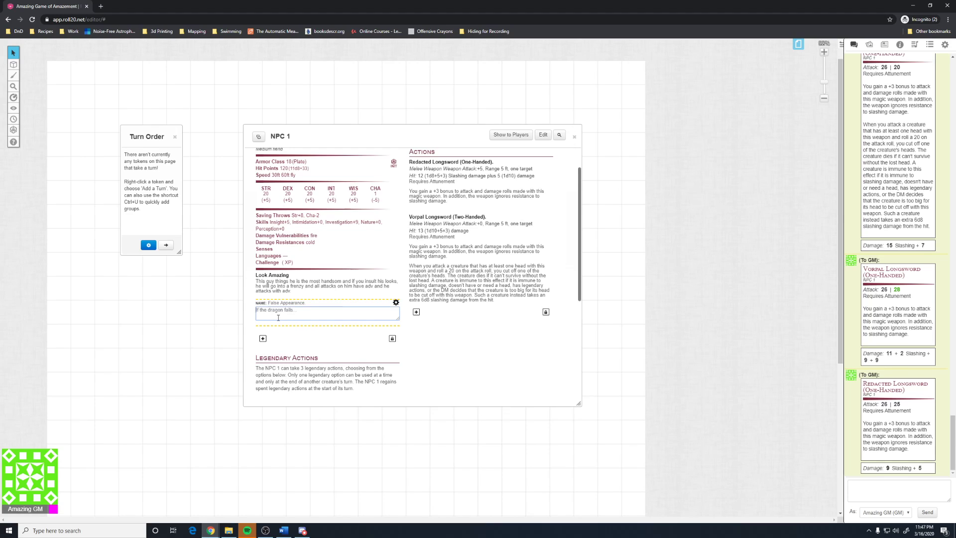
pyautogui.write('Vo')
pyautogui.press('BackSpace')
pyautogui.click(338, 304)
pyautogui.write('Vo')
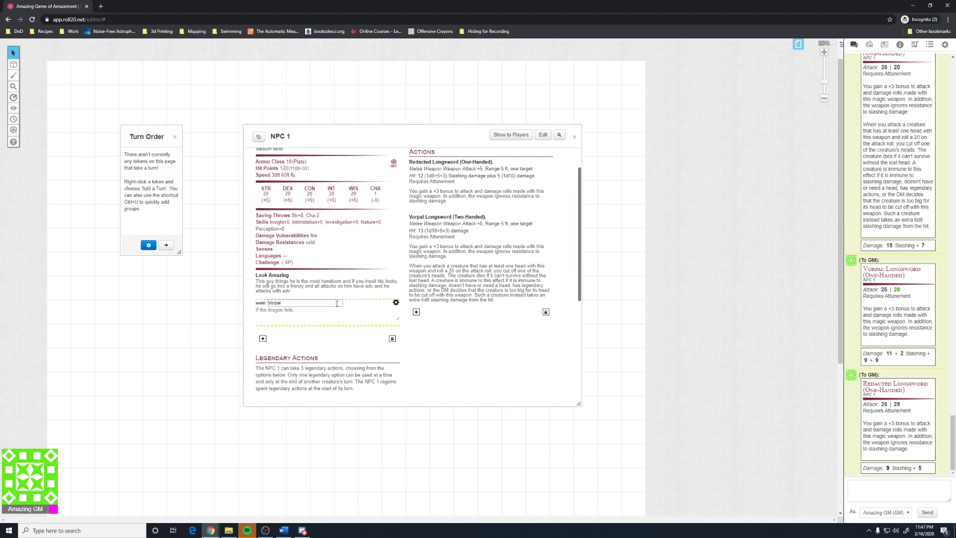
# - Copy the beheading paragraph from the Vorpal Longsword (Two-Handed) description into the Vorpal trait's description and finish editing both entries
pyautogui.click(549, 217)
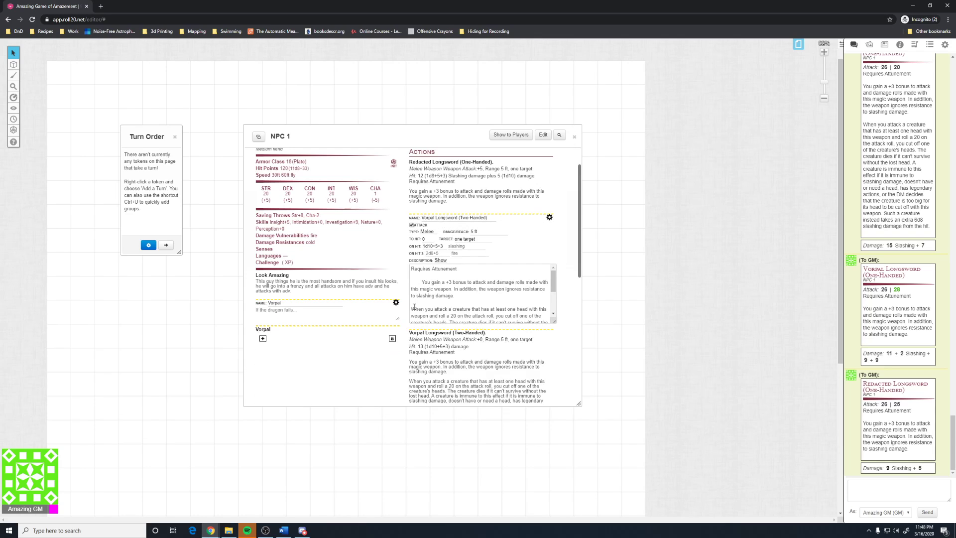
pyautogui.moveTo(415, 307); pyautogui.dragTo(499, 329)
pyautogui.hotkey('ctrl', 'c')
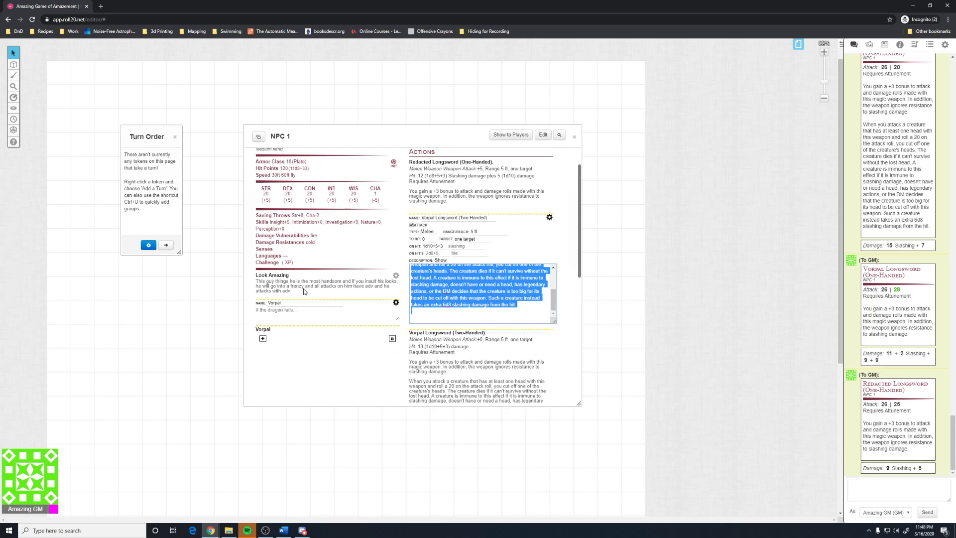
pyautogui.click(302, 312)
pyautogui.hotkey('ctrl', 'v')
pyautogui.click(395, 304)
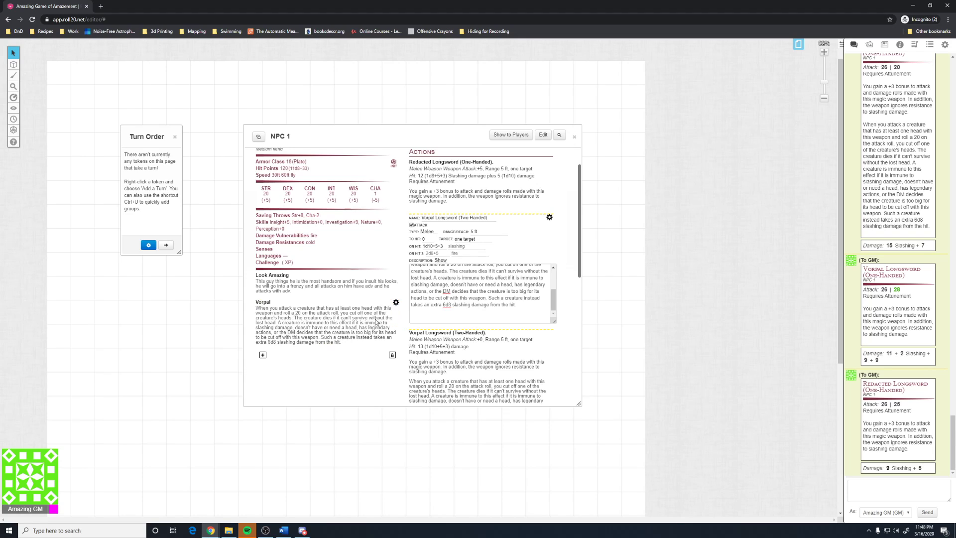
pyautogui.click(550, 219)
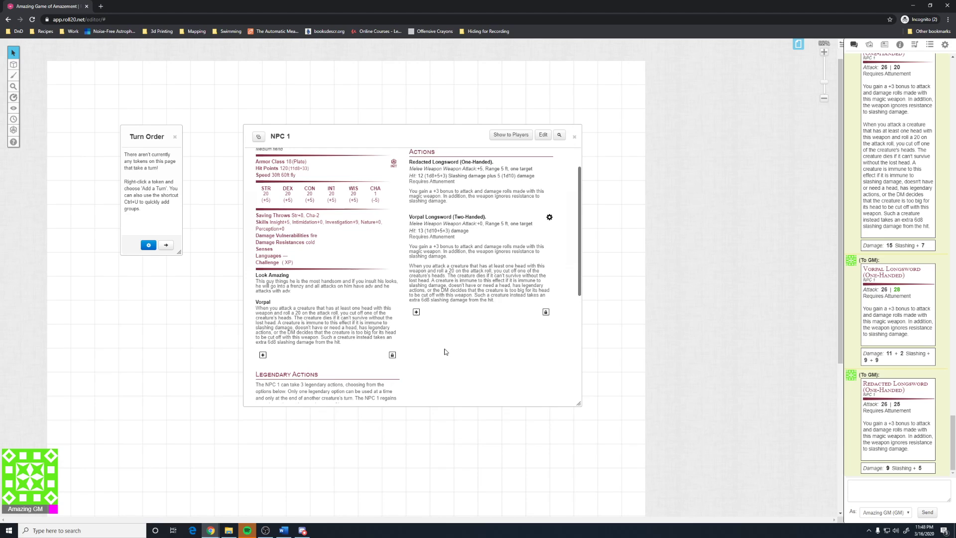
# - Enable reactions for the NPC in the sheet's settings and return to the finished stat block
pyautogui.scroll(-4, 378, 338)
pyautogui.scroll(2, 319, 297)
pyautogui.scroll(3, 320, 298)
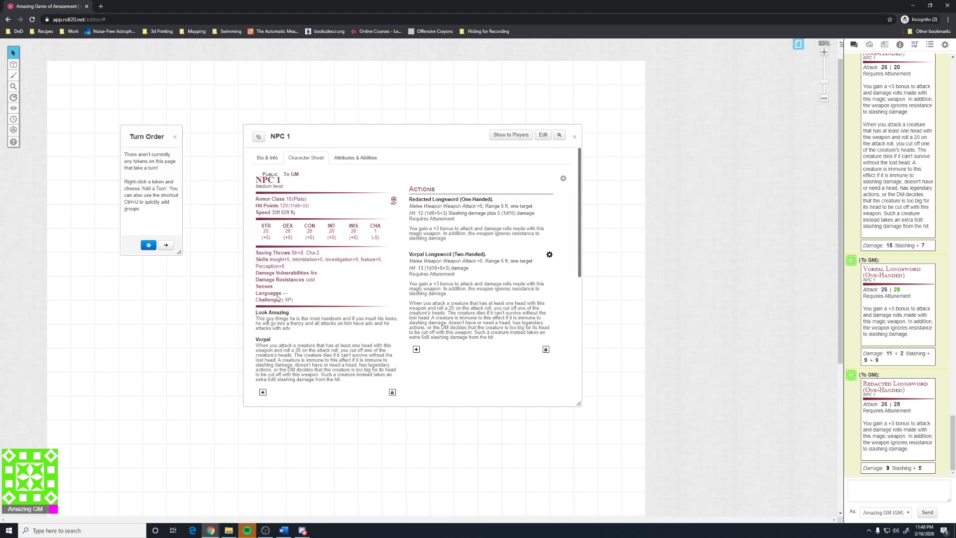
pyautogui.scroll(-3, 380, 253)
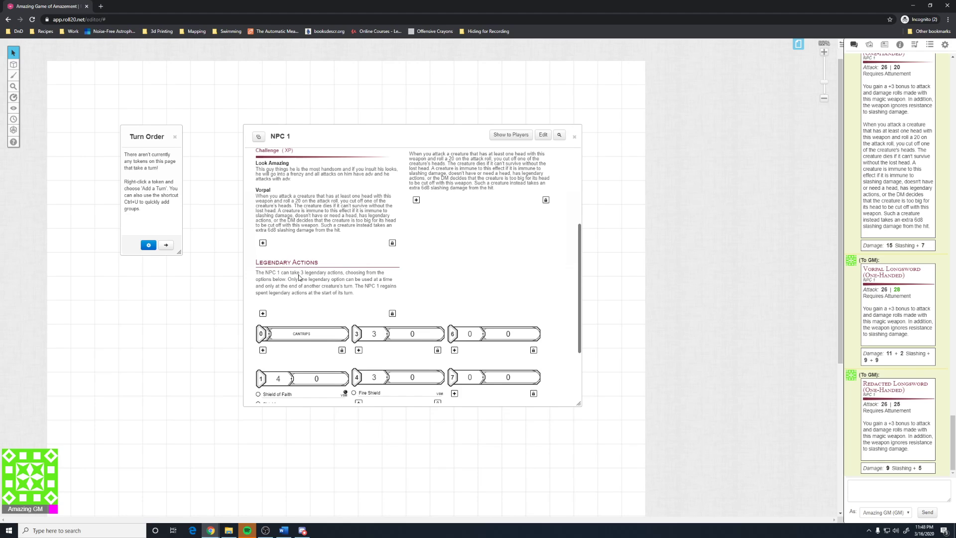
pyautogui.scroll(3, 392, 253)
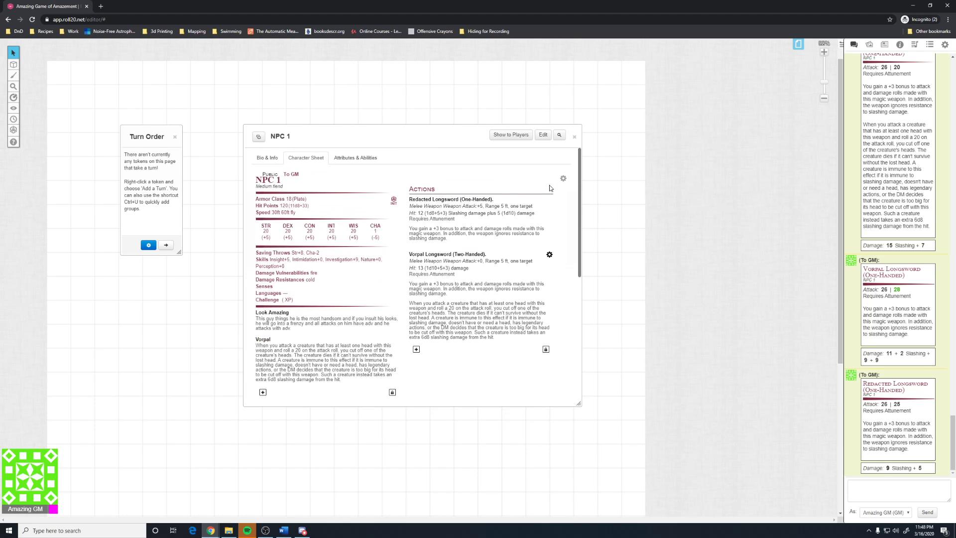
pyautogui.click(549, 189)
pyautogui.scroll(-2, 318, 309)
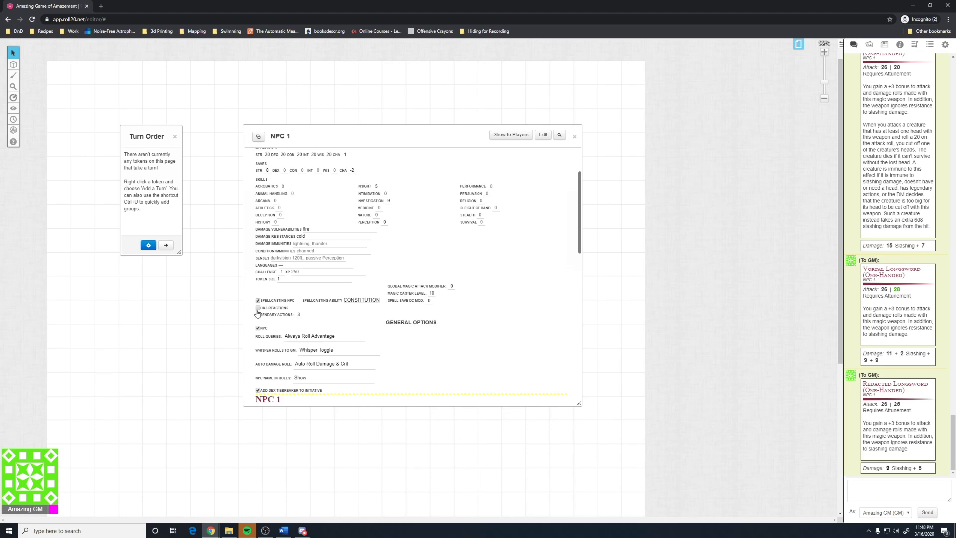
pyautogui.scroll(2, 518, 239)
pyautogui.click(561, 181)
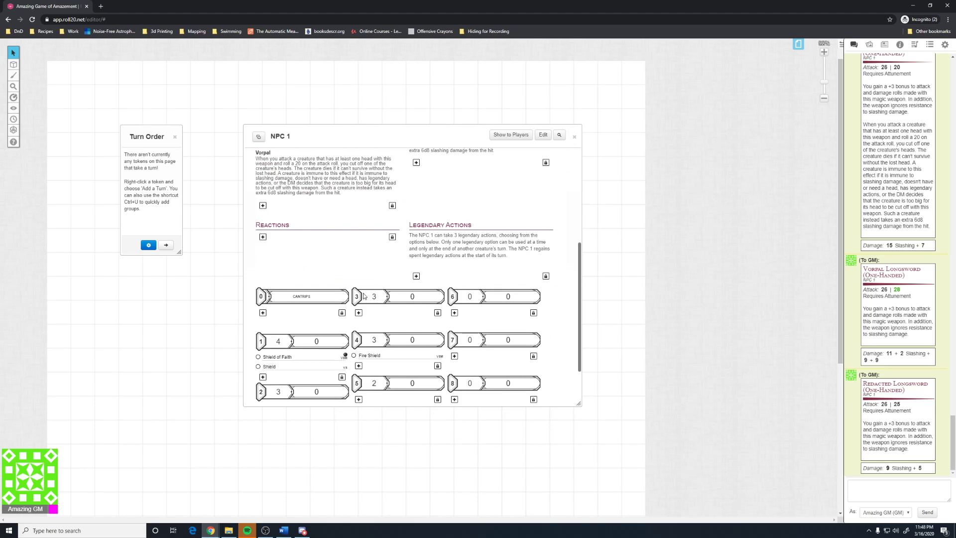
# - Add a reaction named Parry with the description "Adds to to AC on reaction" and send it to the chat
pyautogui.click(263, 237)
pyautogui.click(292, 234)
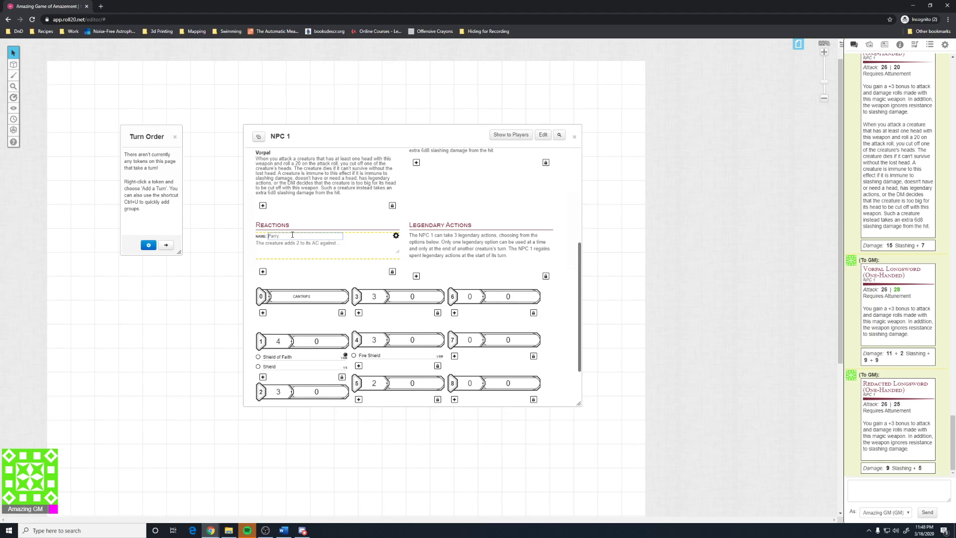
pyautogui.press('Tab')
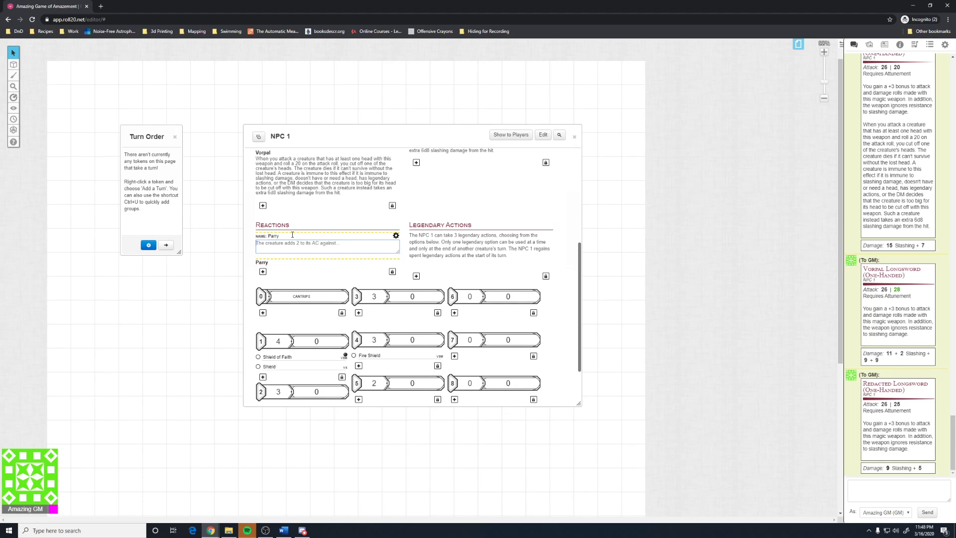
pyautogui.write('Adds to to AC on reaction')
pyautogui.click(395, 234)
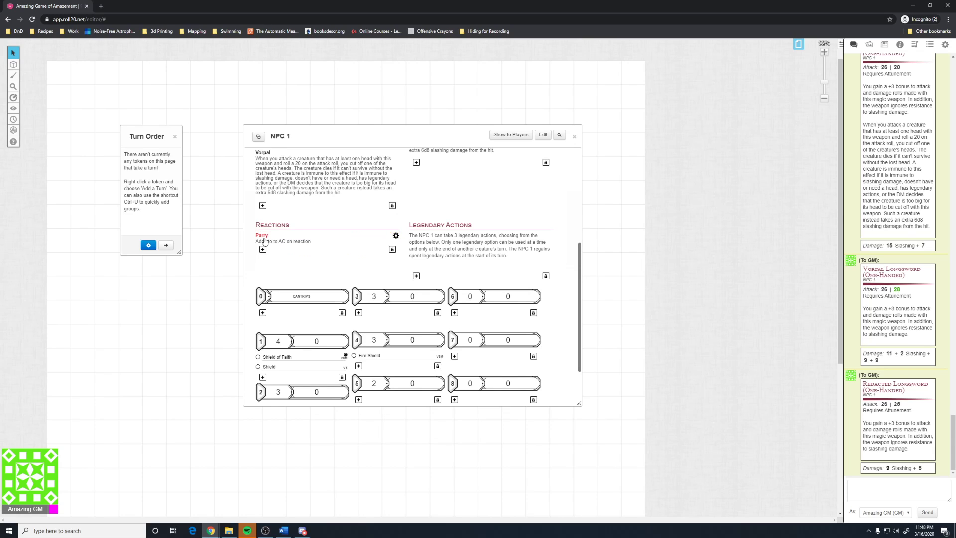
pyautogui.click(300, 244)
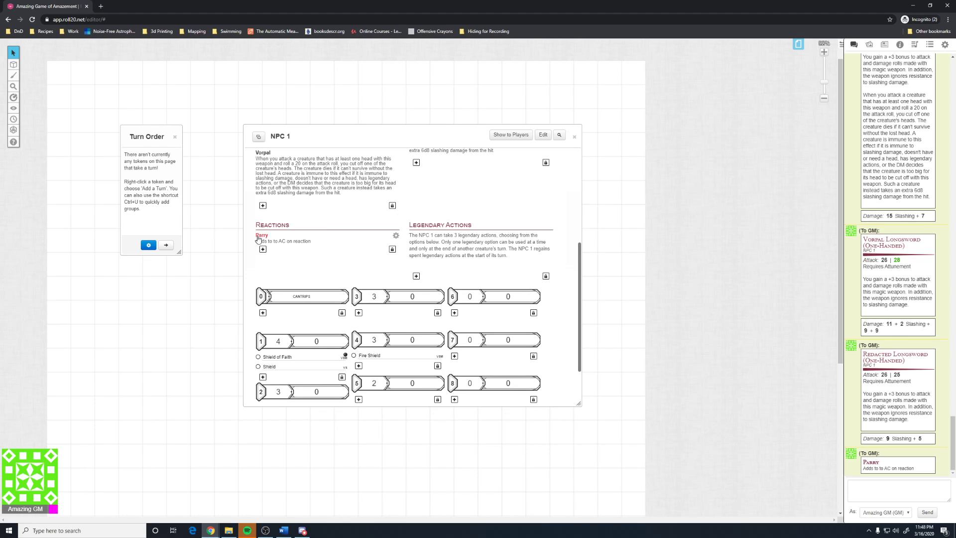
# - Change the walking speed in the npc_speed attribute to 80ft and check it on the character sheet
pyautogui.scroll(5, 304, 247)
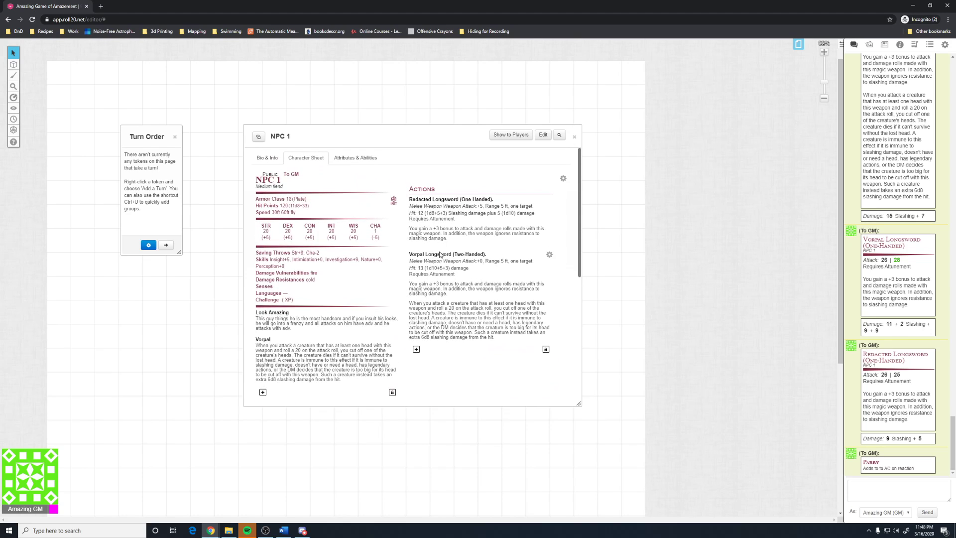
pyautogui.click(347, 158)
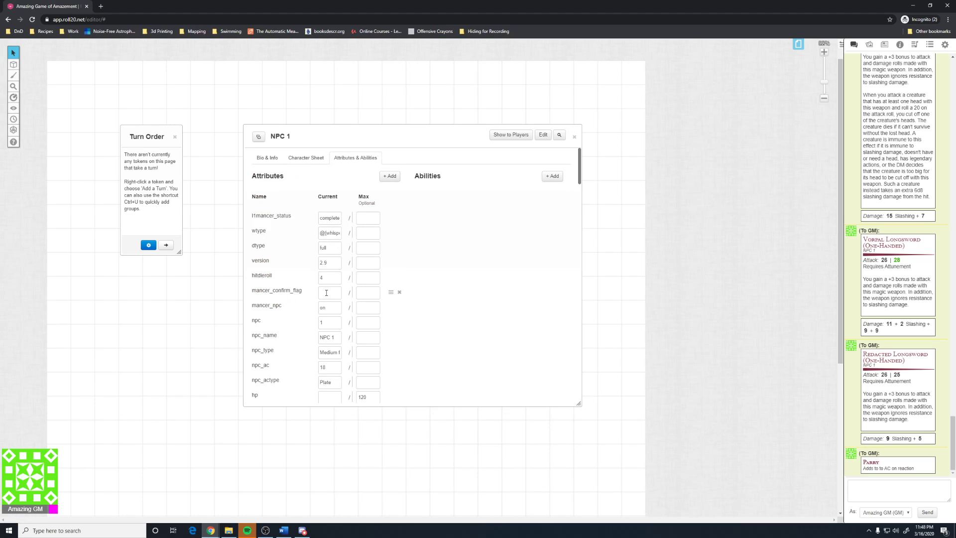
pyautogui.scroll(-5, 326, 292)
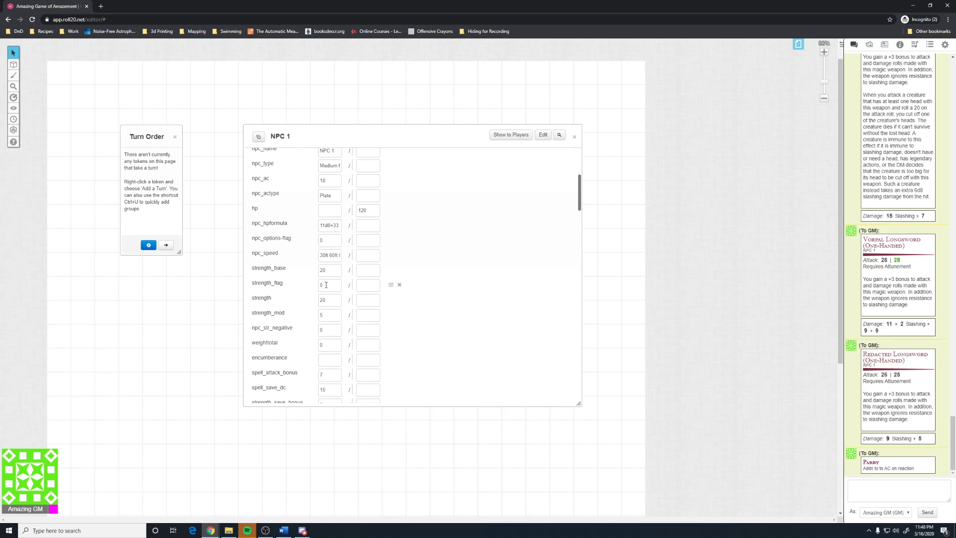
pyautogui.click(326, 256)
pyautogui.press('End')
pyautogui.write('80')
pyautogui.scroll(5, 438, 244)
pyautogui.click(309, 160)
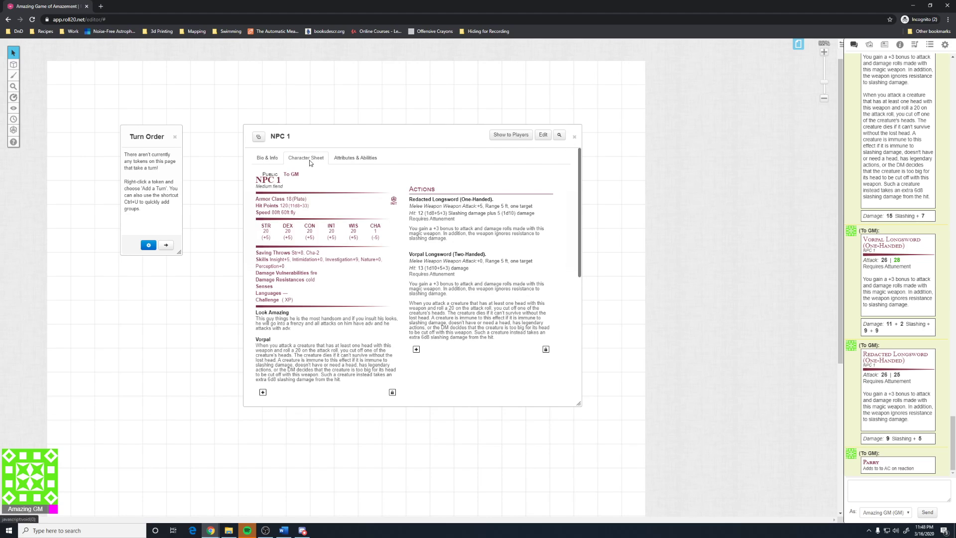
# - Look through the NPC's full list of attributes
pyautogui.click(341, 158)
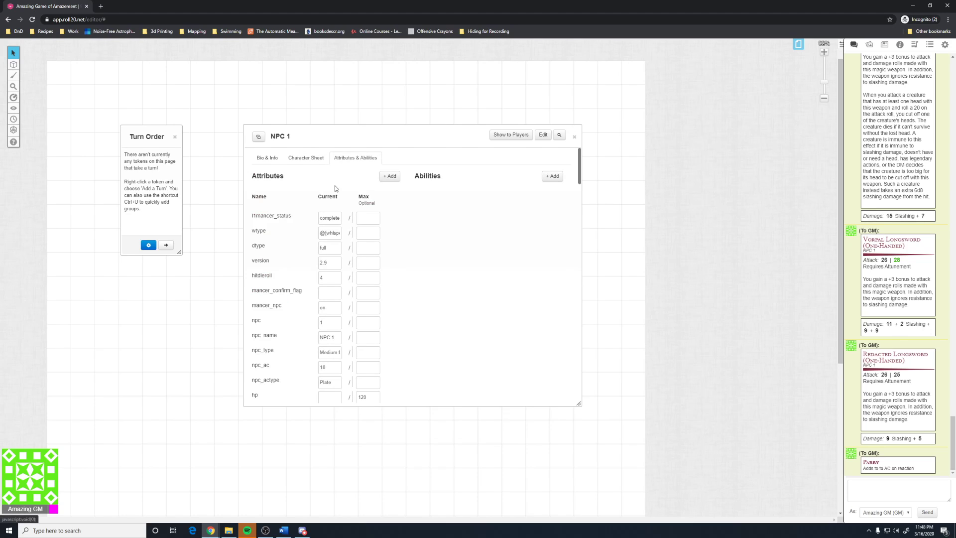
pyautogui.scroll(-15, 335, 299)
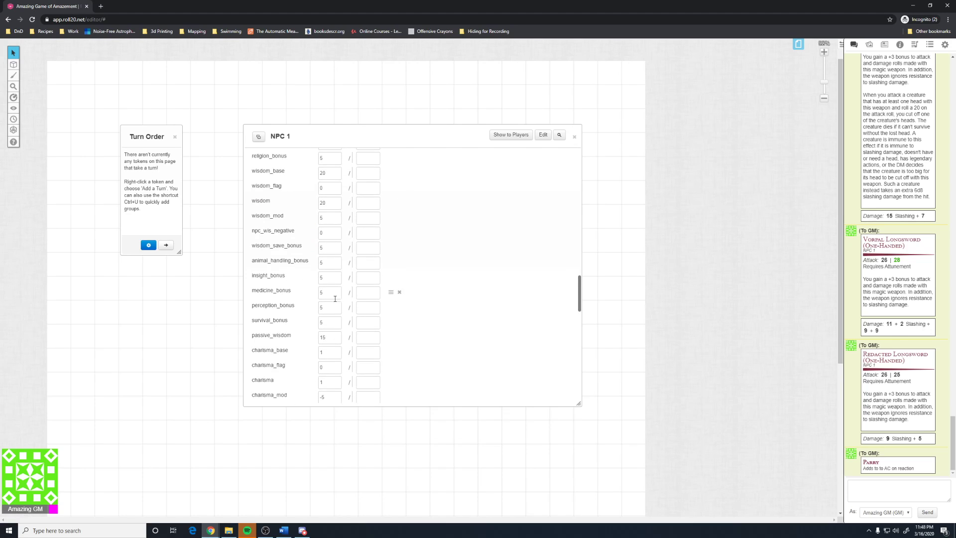
pyautogui.scroll(-8, 335, 299)
pyautogui.scroll(5, 371, 309)
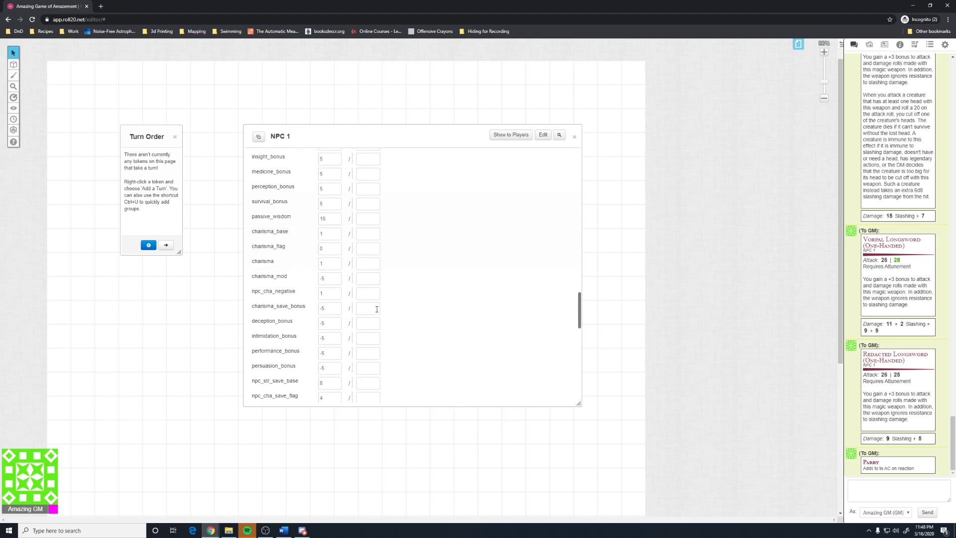
pyautogui.scroll(18, 377, 309)
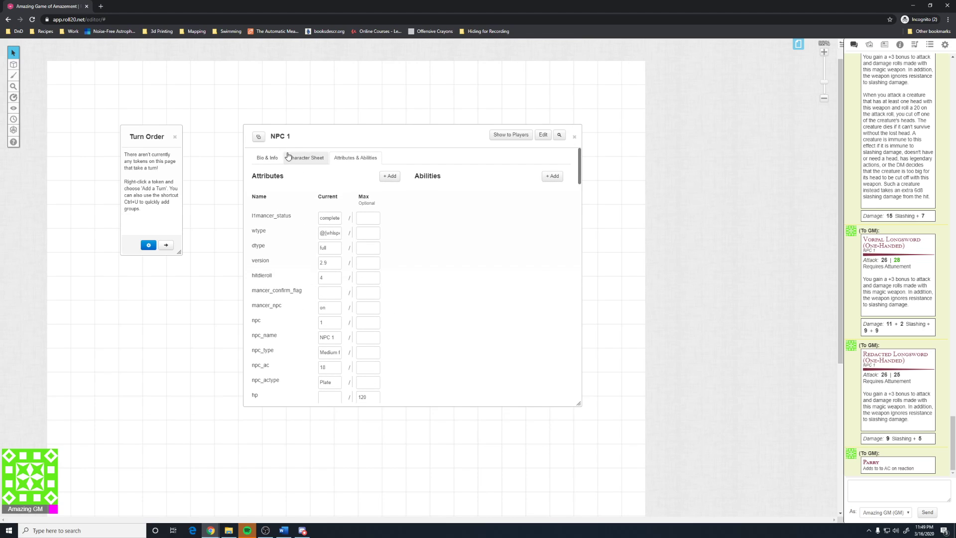
# - Show the NPC's bio page to the players, sharing the character with everyone in the game
pyautogui.click(273, 157)
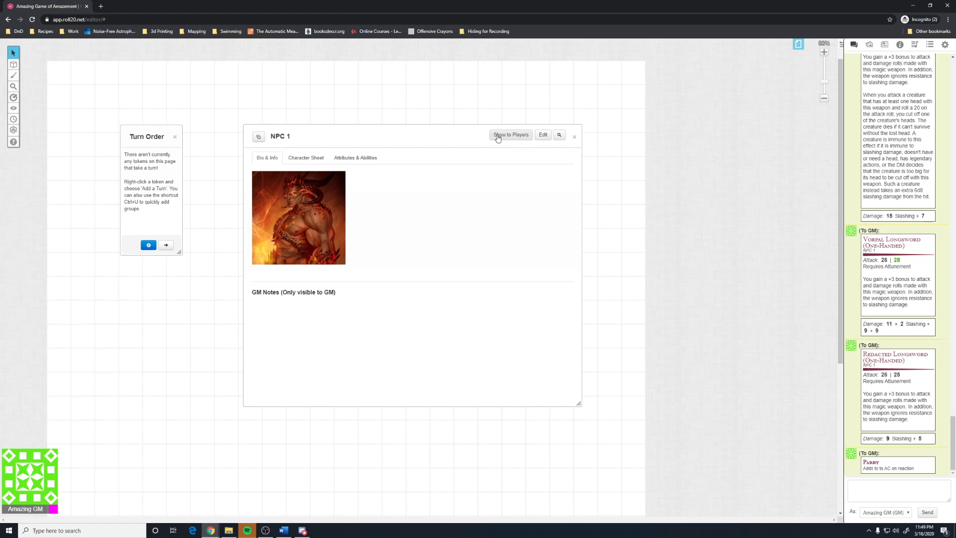
pyautogui.moveTo(365, 138); pyautogui.dragTo(401, 132)
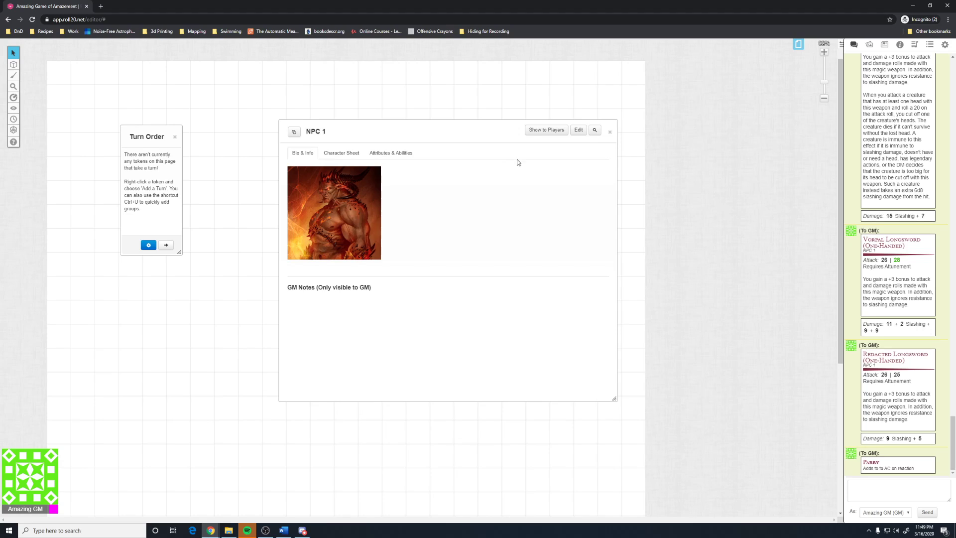
pyautogui.click(533, 130)
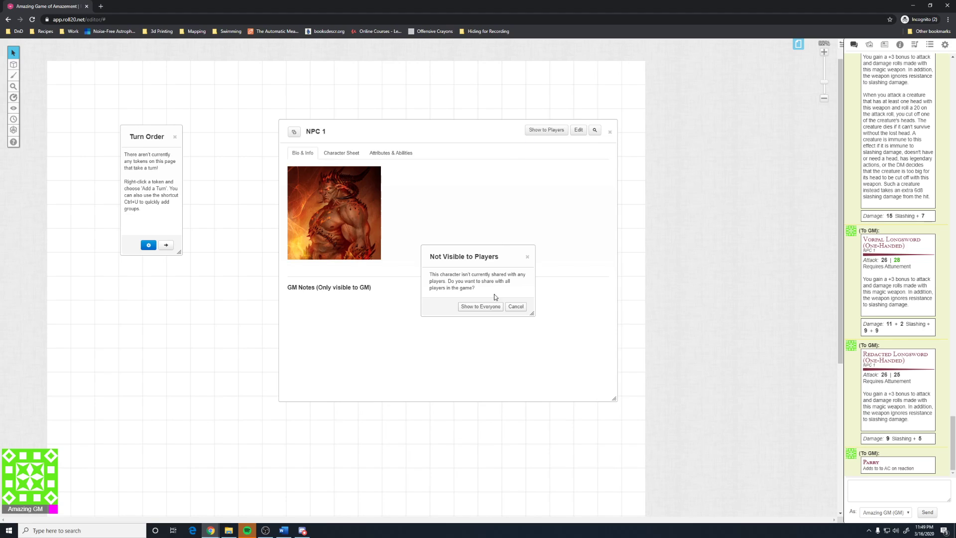
pyautogui.click(470, 308)
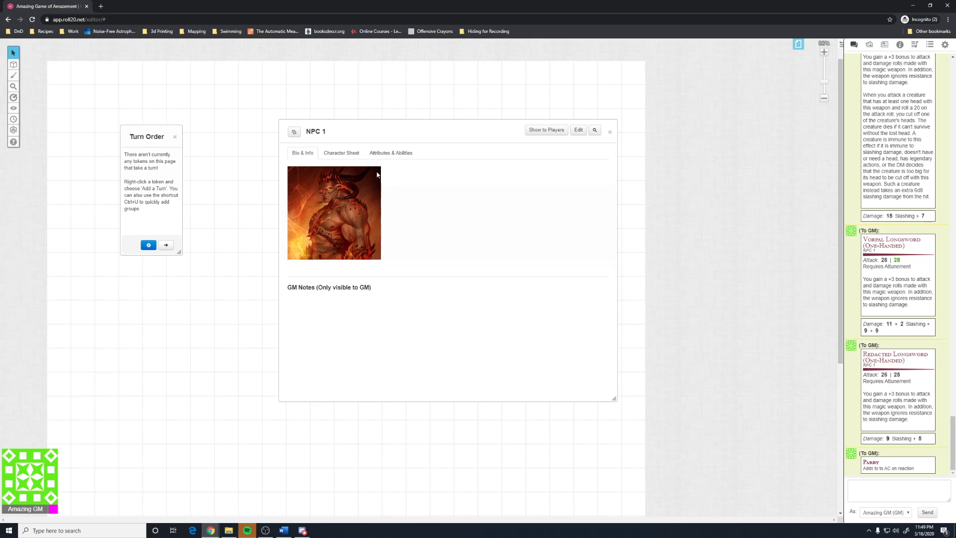
# - Remove All Players from the journals NPC 1 is shared to and save the character's changes
pyautogui.click(578, 130)
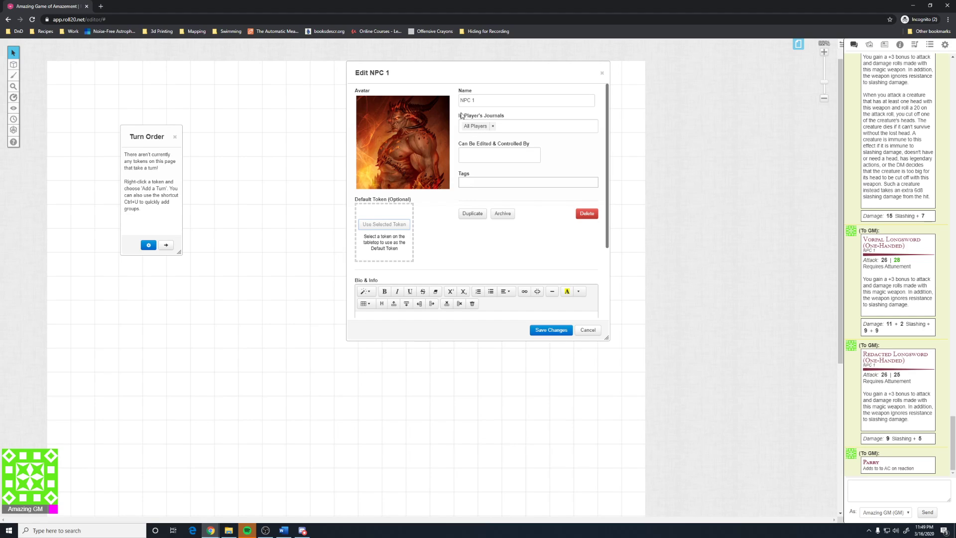
pyautogui.click(884, 45)
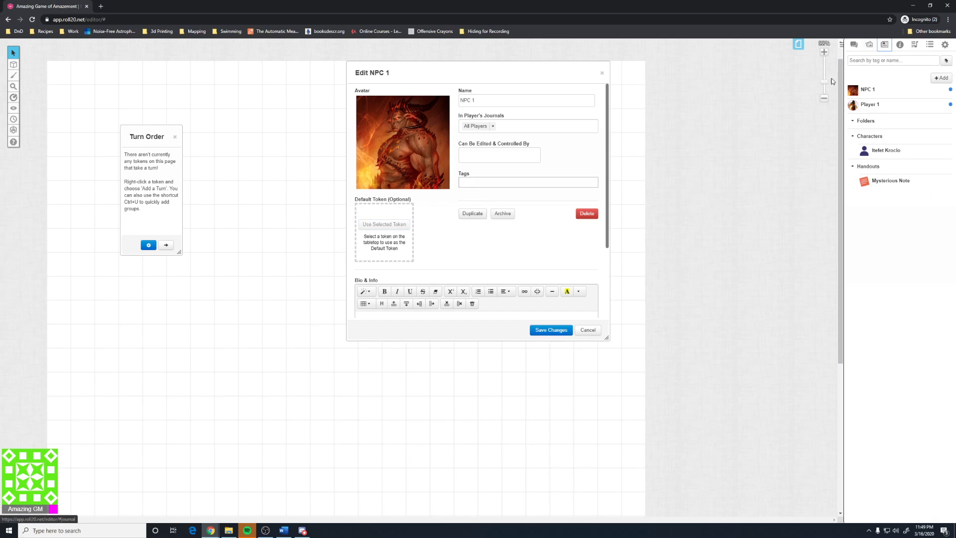
pyautogui.click(492, 126)
pyautogui.click(551, 330)
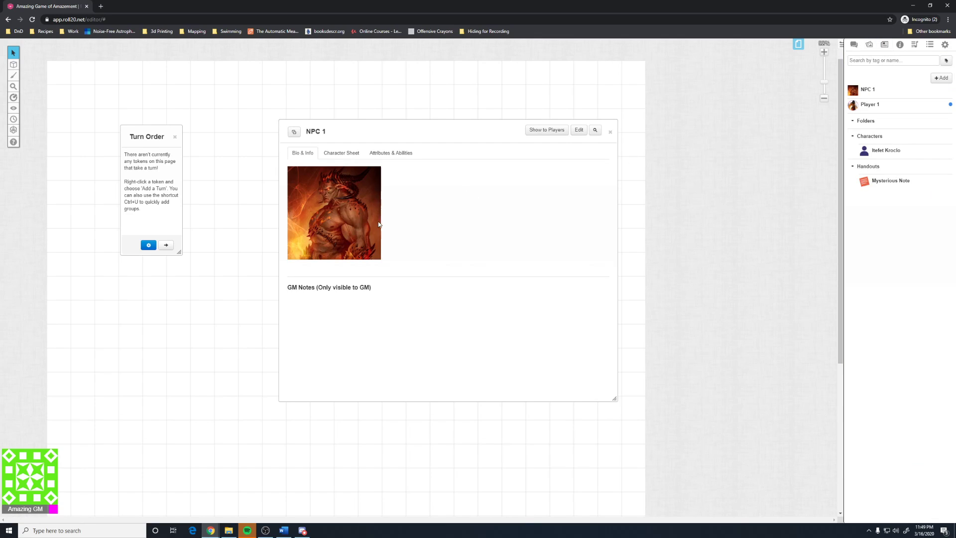
# - Place an NPC 1 token on the map and open its token settings
pyautogui.click(606, 132)
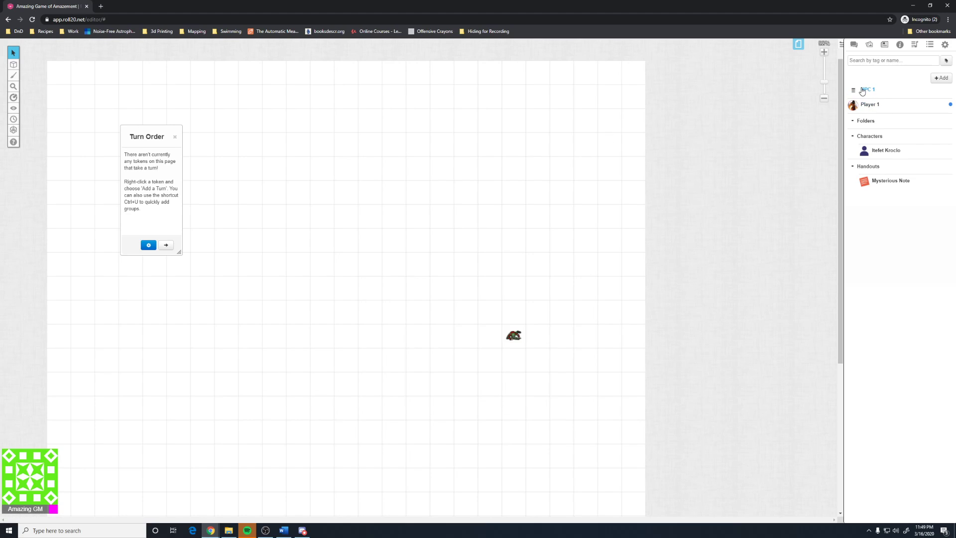
pyautogui.moveTo(404, 203); pyautogui.dragTo(370, 192)
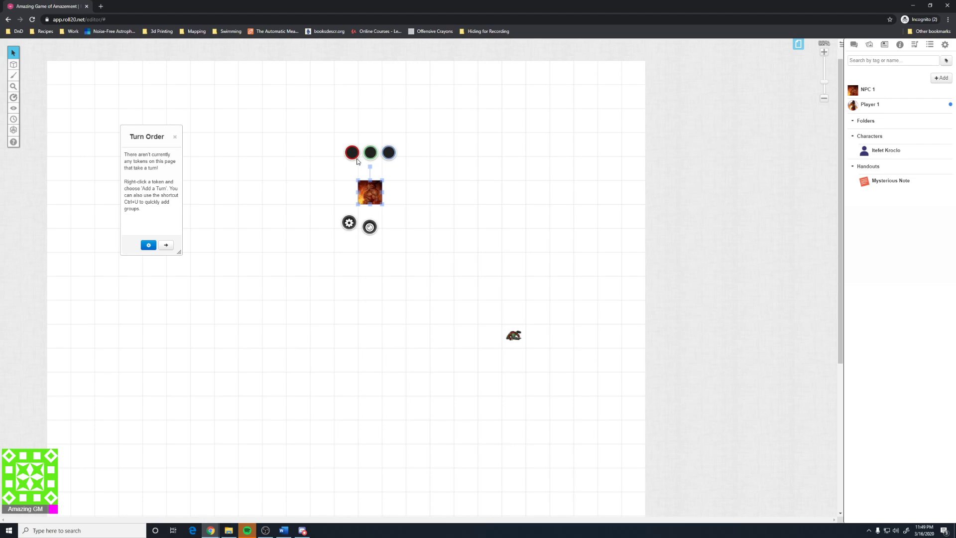
pyautogui.click(349, 223)
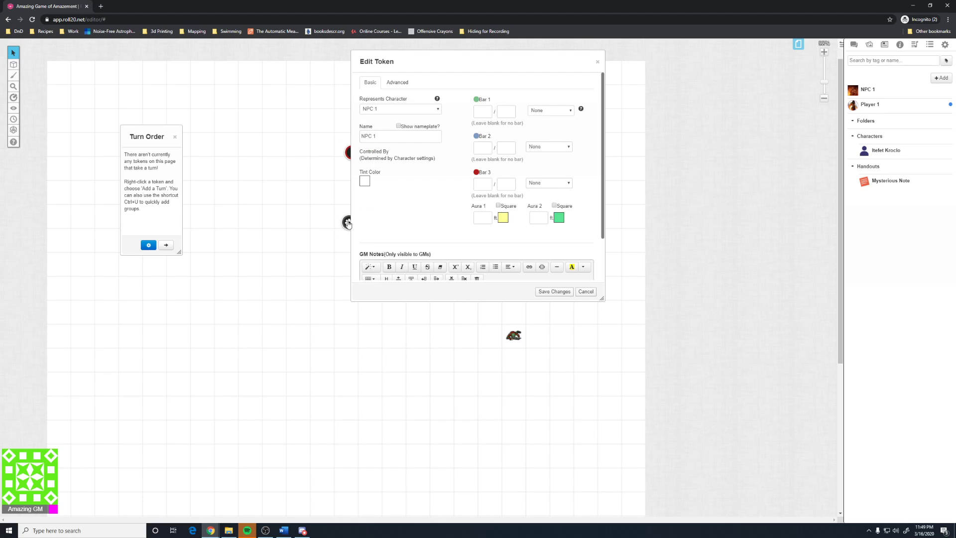
pyautogui.moveTo(444, 62); pyautogui.dragTo(511, 129)
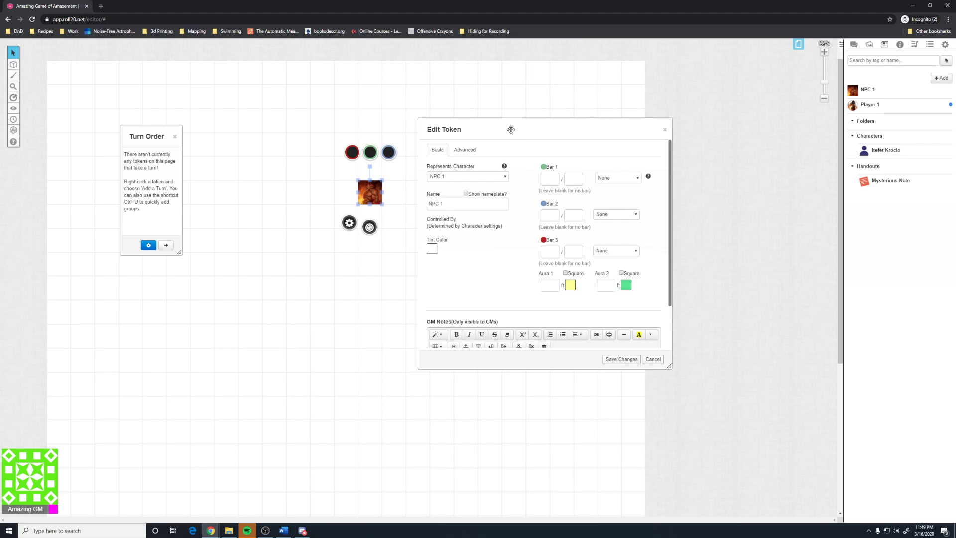
# - Link the token's Bar 1 to the hp attribute and set its current value to 120
pyautogui.click(603, 178)
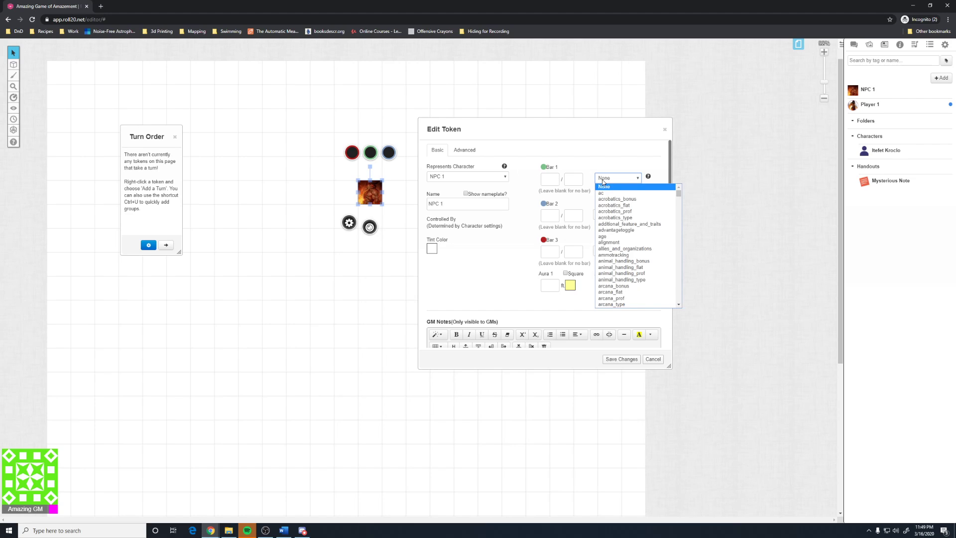
pyautogui.write('hp')
pyautogui.press('Return')
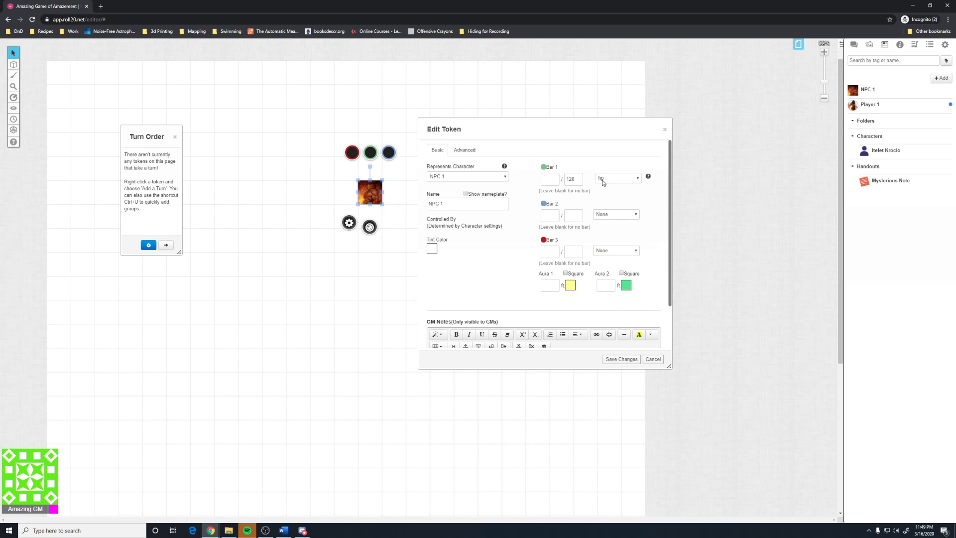
pyautogui.click(551, 180)
pyautogui.click(588, 185)
# - Link the token's Bar 2 to the ac attribute
pyautogui.click(611, 217)
pyautogui.press('Down')
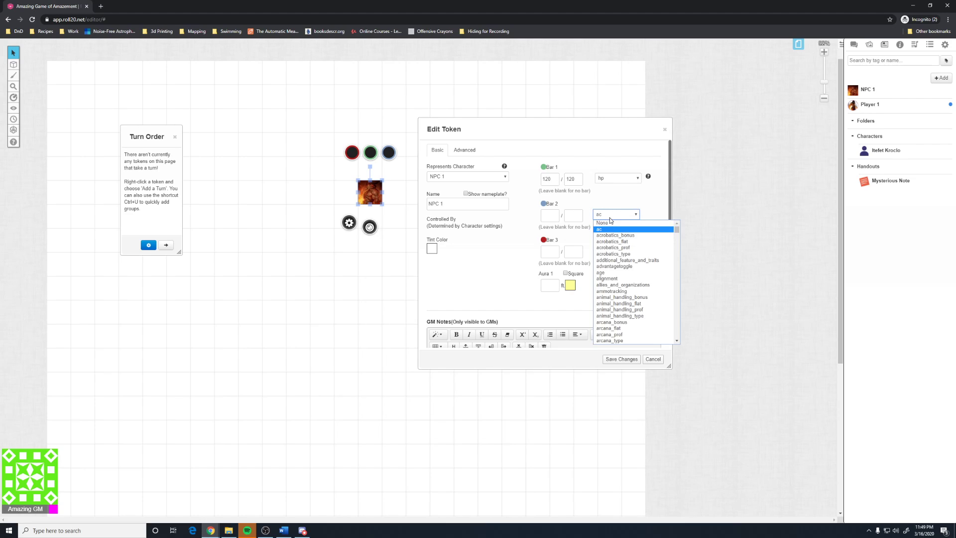
pyautogui.press('Return')
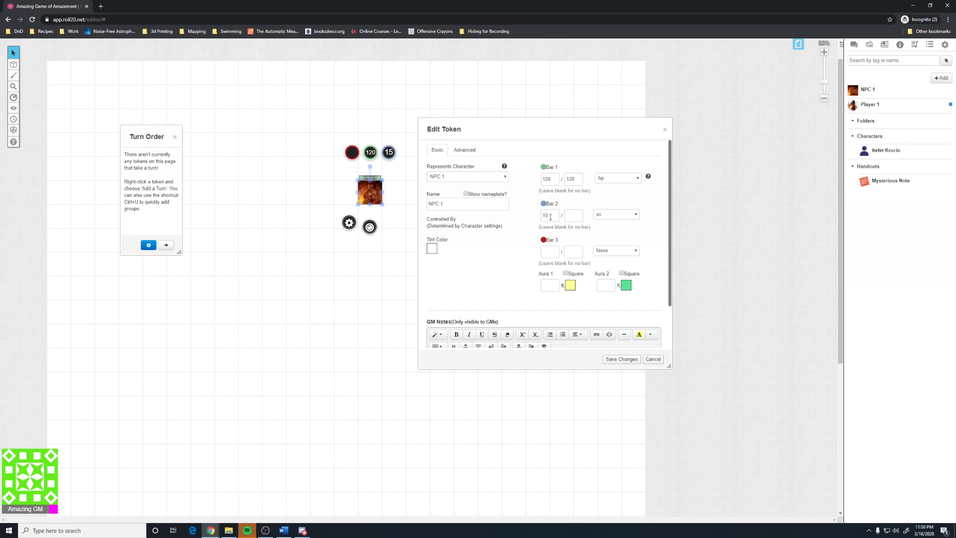
# - Link the token's Bar 2 to the npc_ac attribute
pyautogui.click(594, 214)
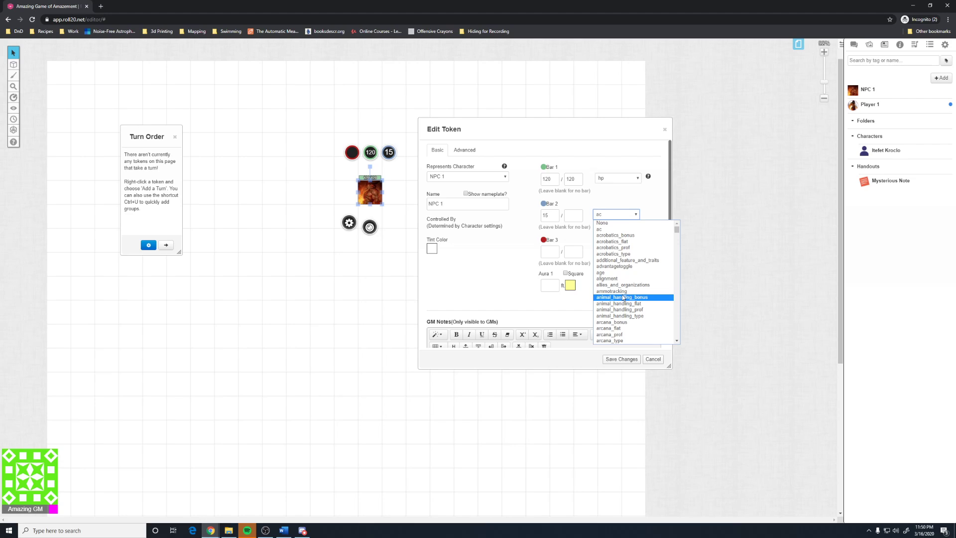
pyautogui.press('n')
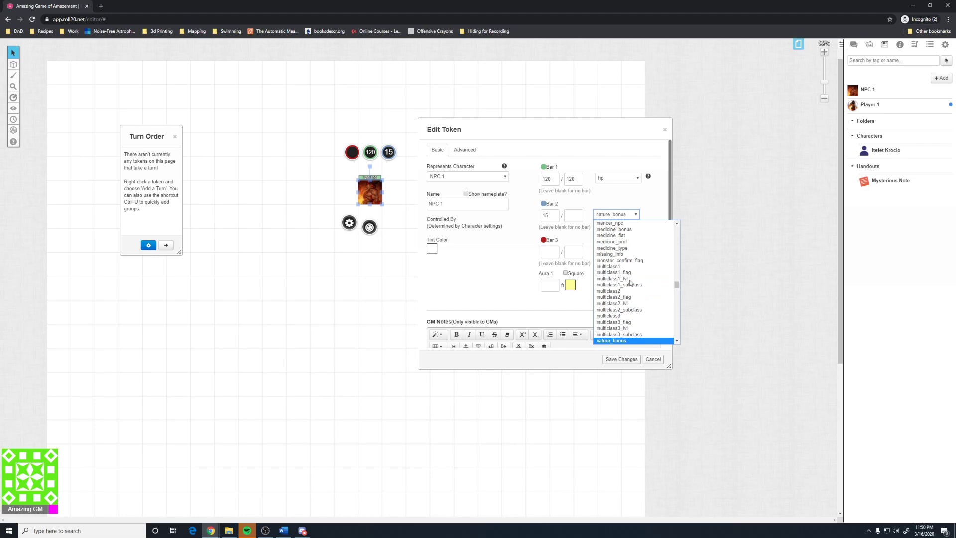
pyautogui.scroll(-1, 627, 291)
pyautogui.scroll(-1, 628, 291)
pyautogui.click(614, 297)
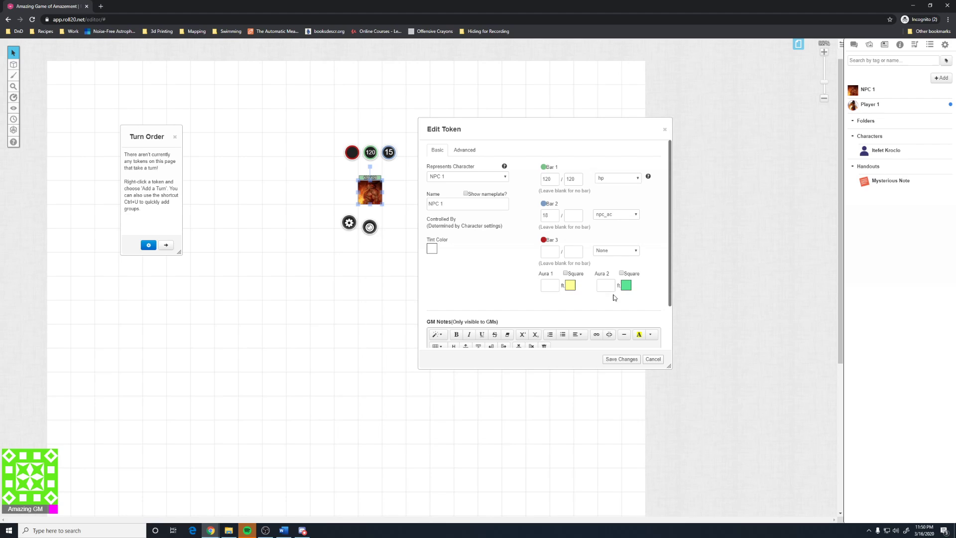
# - Browse the attributes for the token's Bar 3 and try linking it to monster_confirm_flag
pyautogui.click(618, 253)
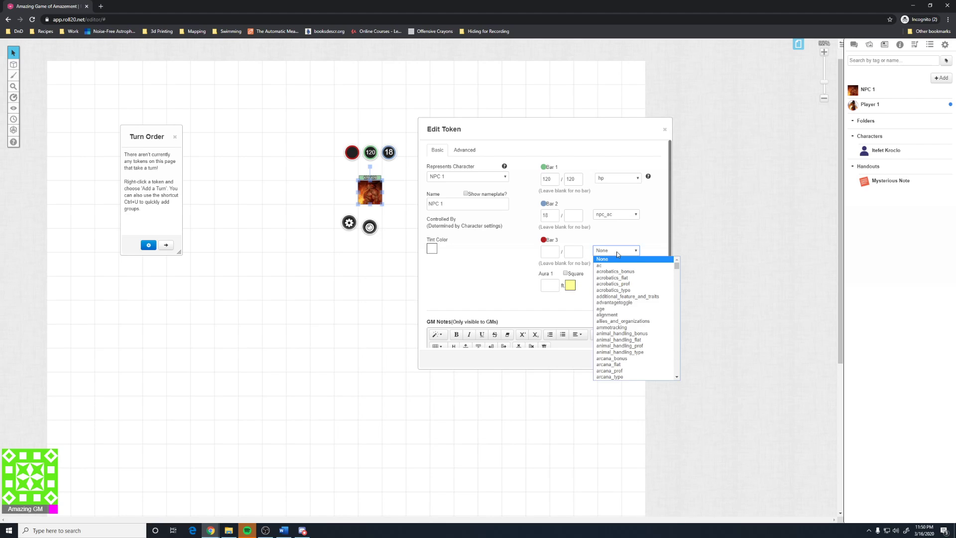
pyautogui.press('m')
pyautogui.scroll(-2, 627, 287)
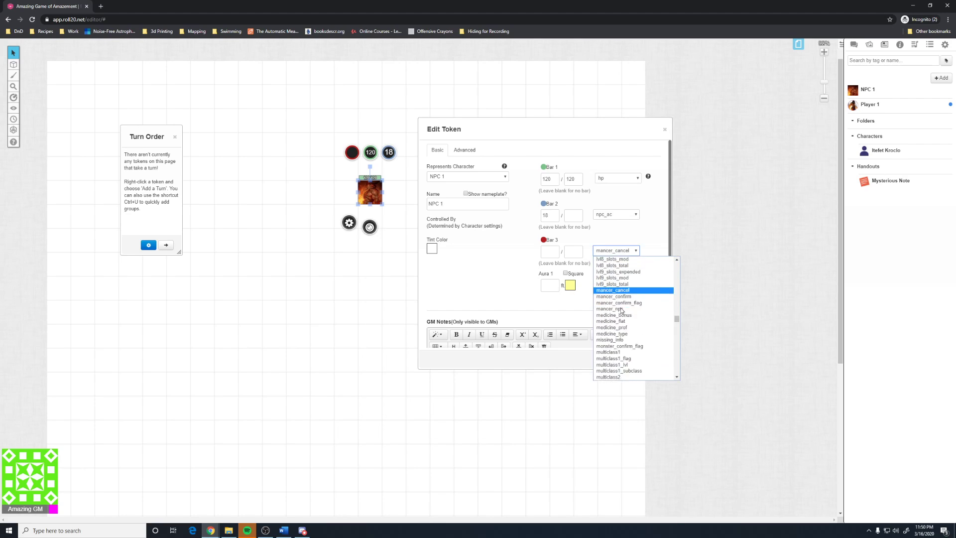
pyautogui.scroll(4, 628, 288)
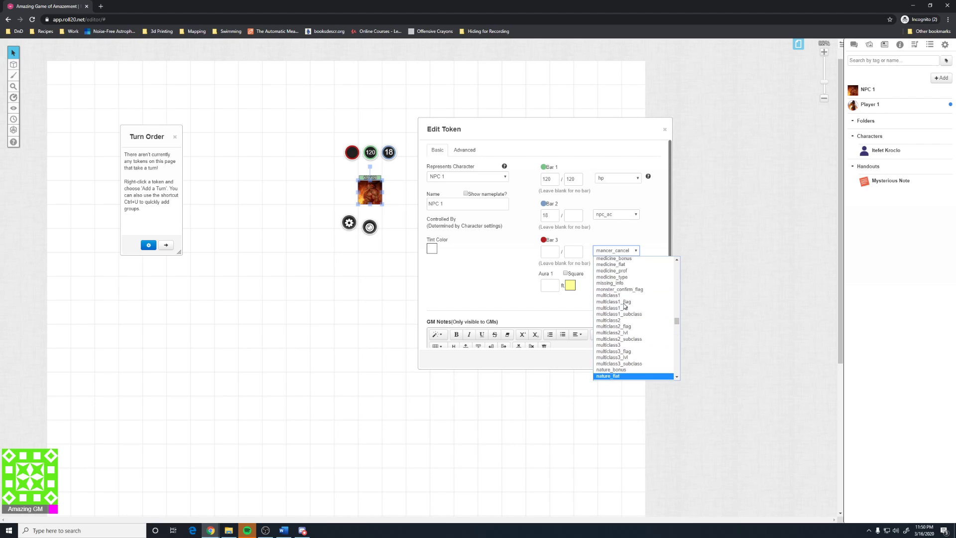
pyautogui.scroll(-4, 623, 314)
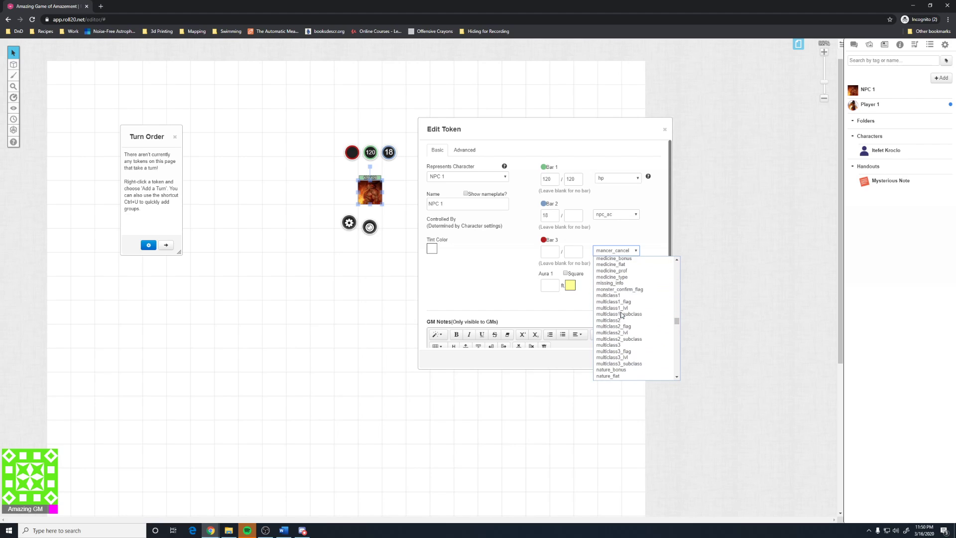
pyautogui.press('m')
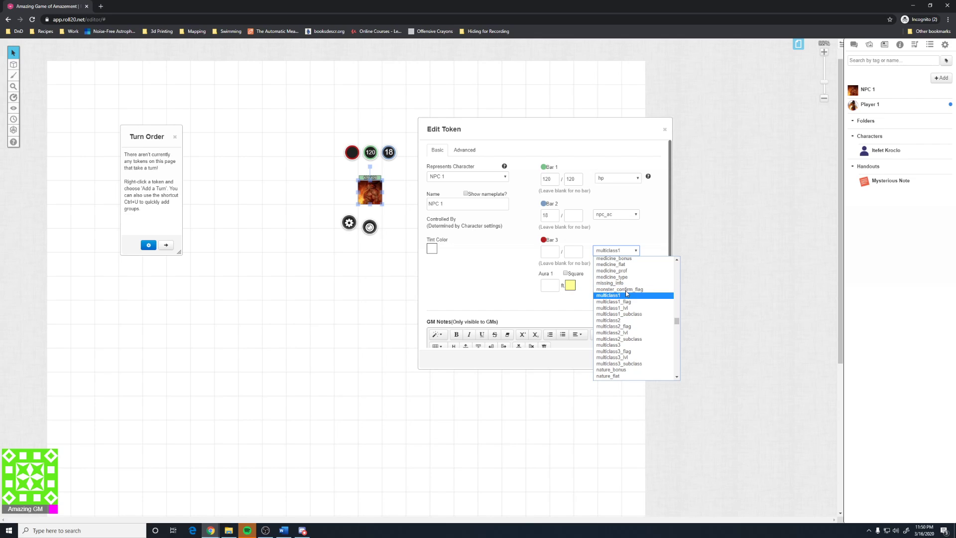
pyautogui.press('Up')
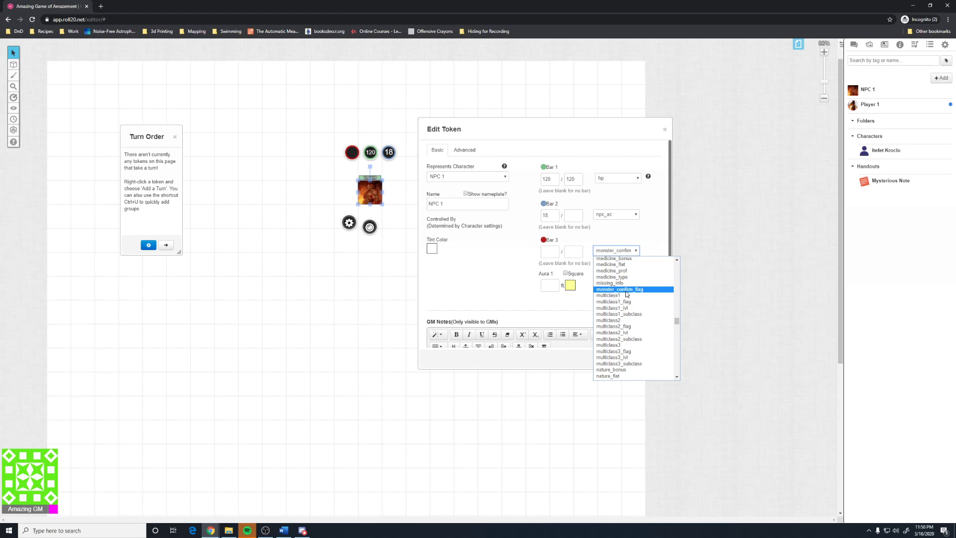
pyautogui.scroll(-2, 636, 326)
pyautogui.click(464, 294)
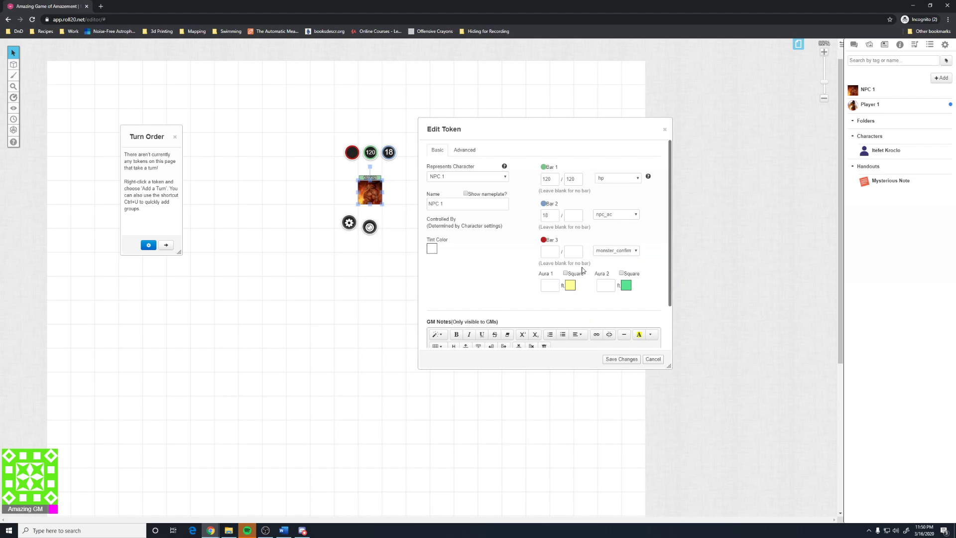
# - Try linking Bar 3 to spell slot attributes, first lvl4_slots_expended and finally lvl1_slots_mod
pyautogui.click(622, 252)
pyautogui.scroll(5, 618, 357)
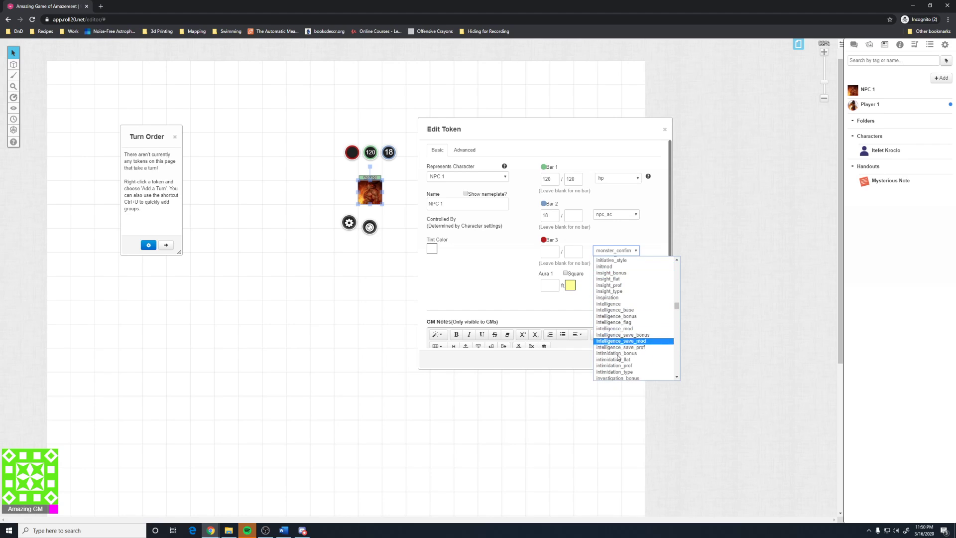
pyautogui.scroll(-3, 618, 357)
pyautogui.click(617, 294)
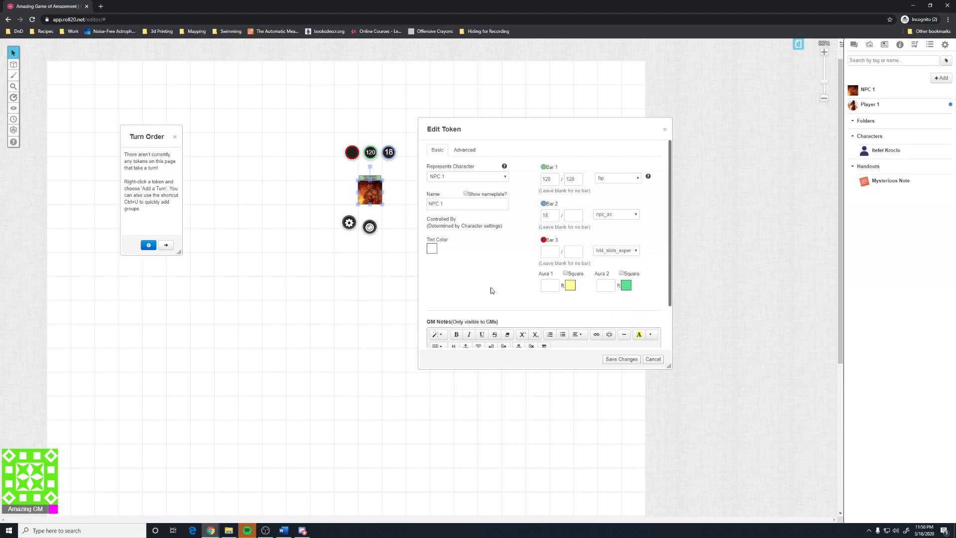
pyautogui.click(606, 252)
pyautogui.scroll(1, 623, 309)
pyautogui.click(621, 331)
# - Set Bar 3's linked attribute to None and save the token's settings
pyautogui.click(609, 252)
pyautogui.scroll(10, 626, 288)
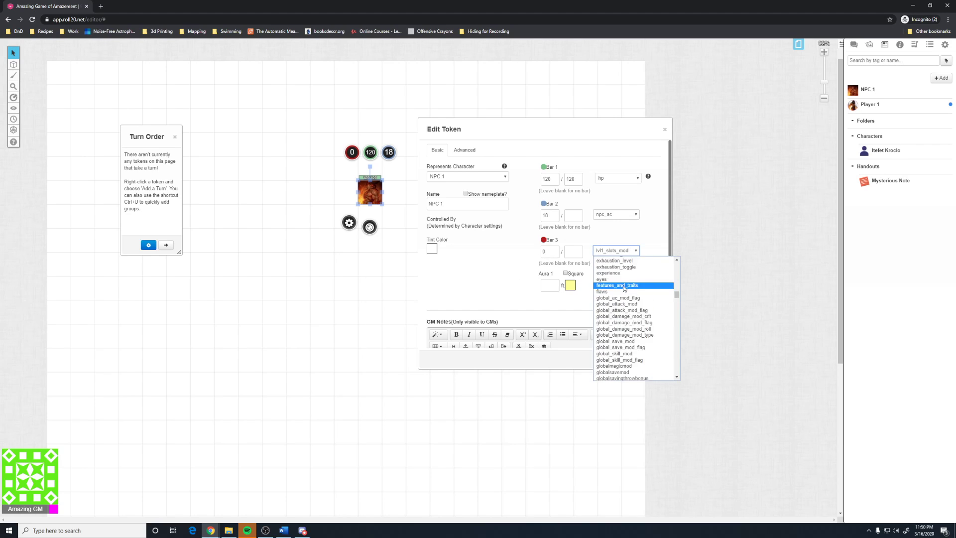
pyautogui.click(621, 260)
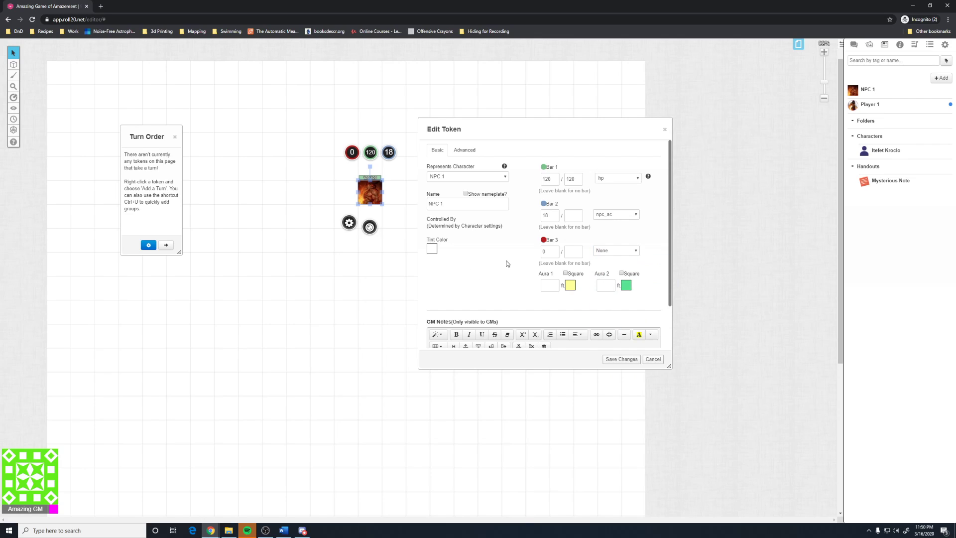
pyautogui.click(619, 360)
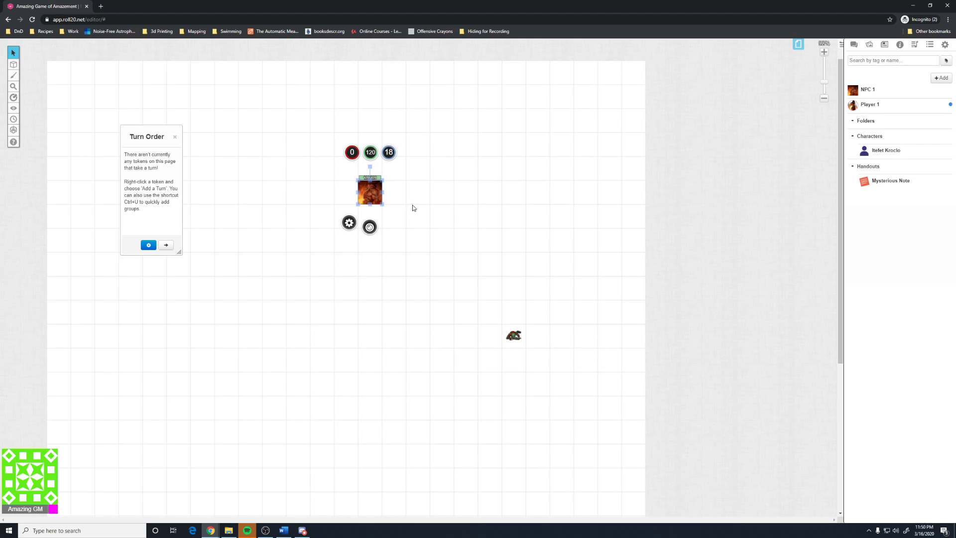
# - Make the selected map token the default token of NPC 1 and save the character
pyautogui.click(868, 89)
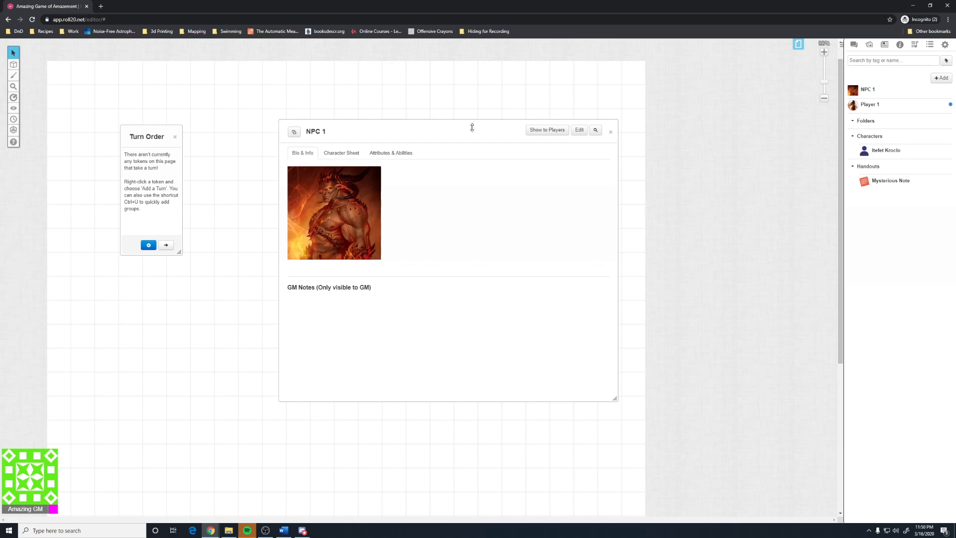
pyautogui.moveTo(472, 128); pyautogui.dragTo(576, 111)
pyautogui.click(716, 119)
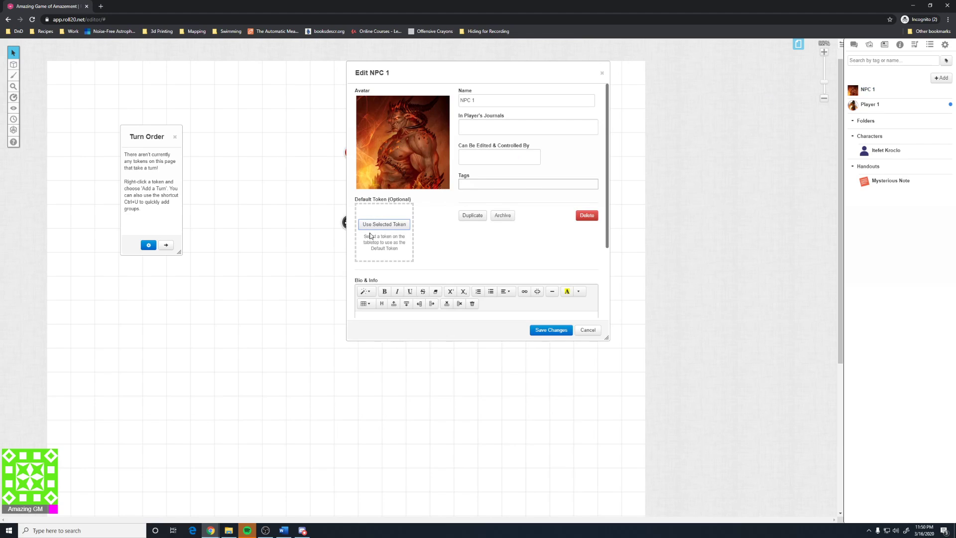
pyautogui.click(373, 225)
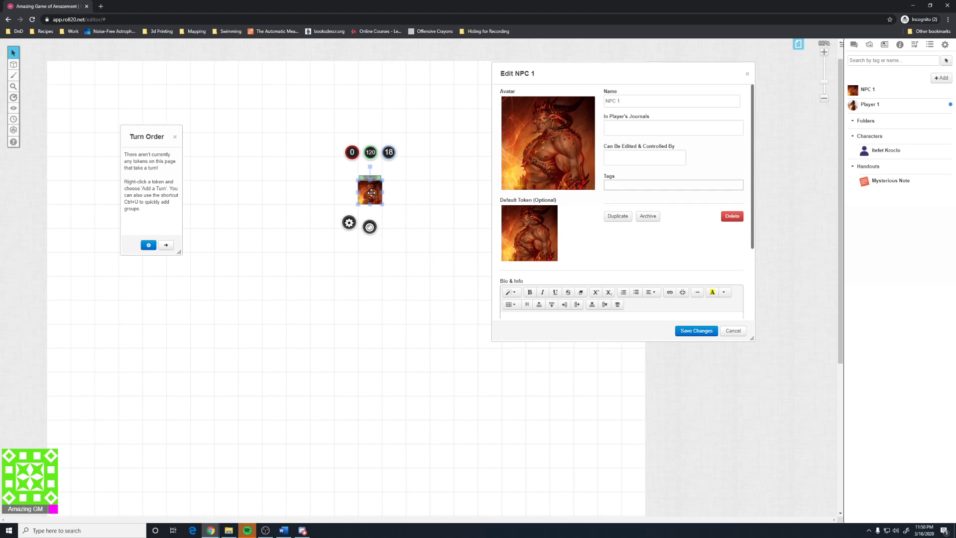
pyautogui.click(686, 332)
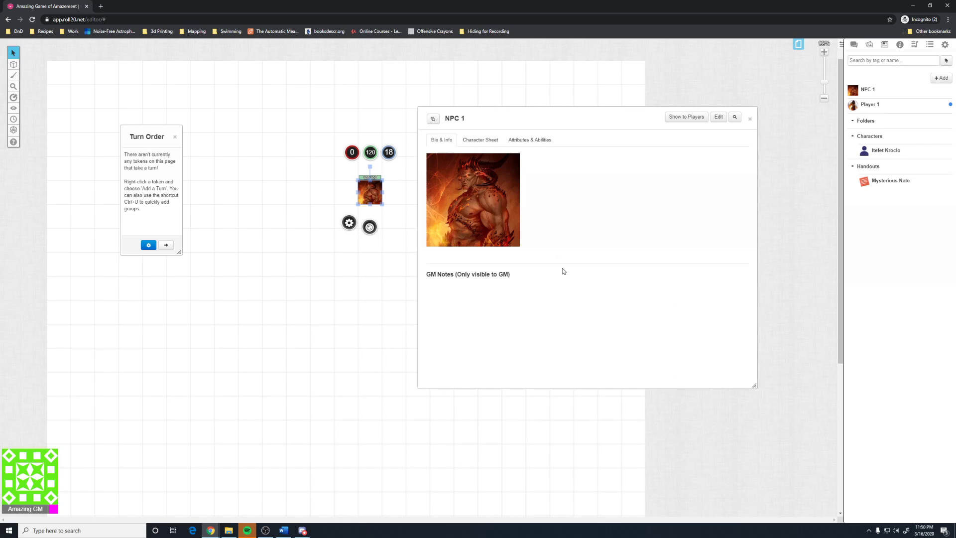
# - Place two more NPC 1 tokens on the map in a row beside the first one
pyautogui.click(751, 119)
pyautogui.moveTo(868, 92); pyautogui.dragTo(396, 193)
pyautogui.moveTo(869, 92); pyautogui.dragTo(419, 192)
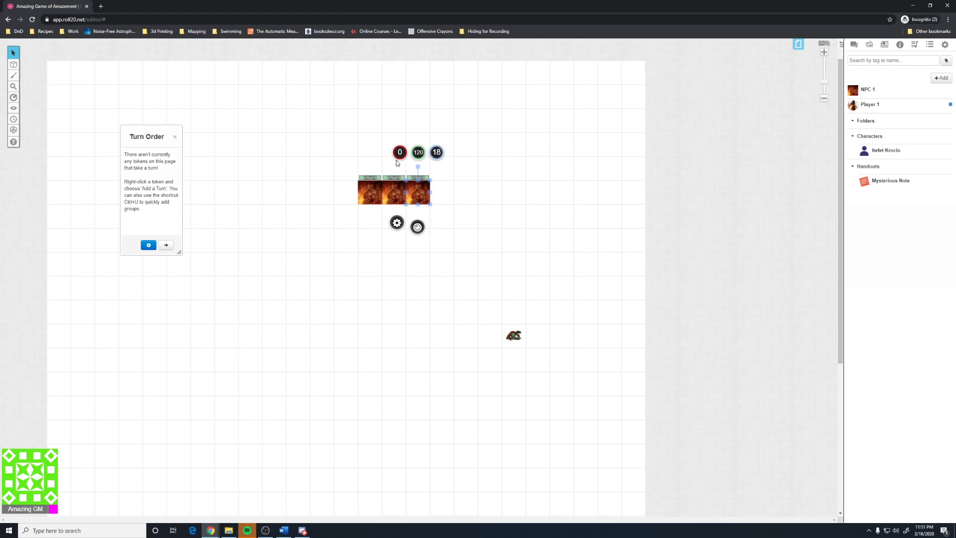
# - Subtract 50 from the hp bar of the third NPC 1 token
pyautogui.click(419, 152)
pyautogui.write('-')
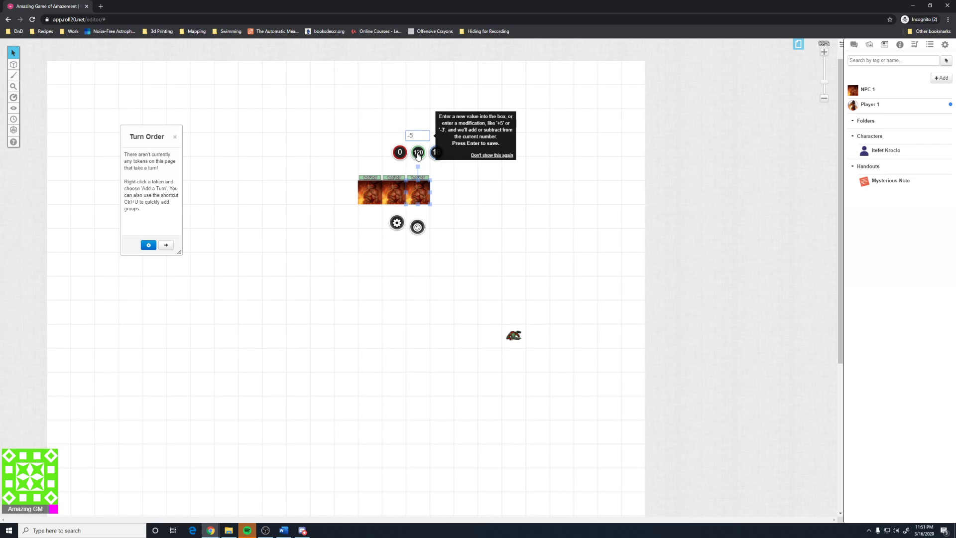
pyautogui.write('50')
pyautogui.press('Return')
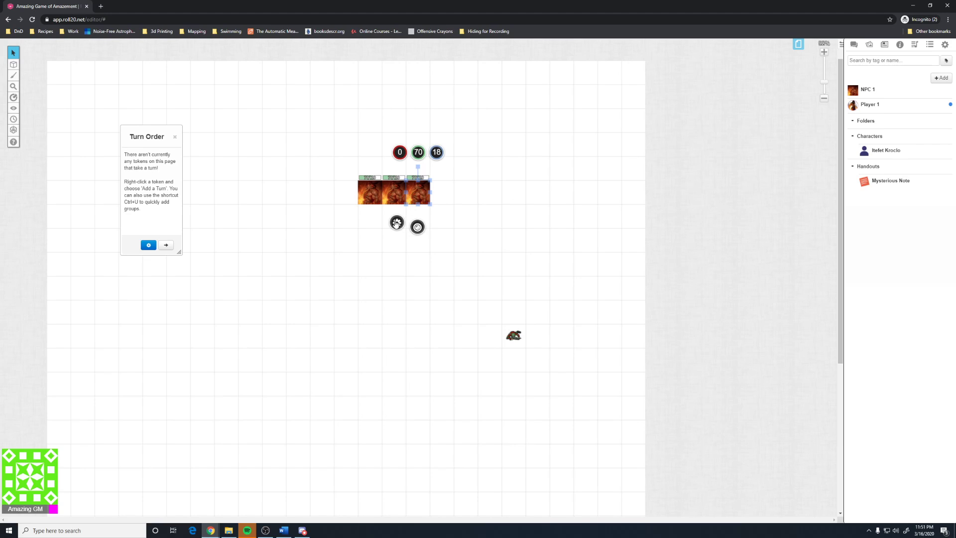
# - Set the third token to represent None/Generic Token in its settings
pyautogui.click(396, 223)
pyautogui.moveTo(463, 62); pyautogui.dragTo(596, 64)
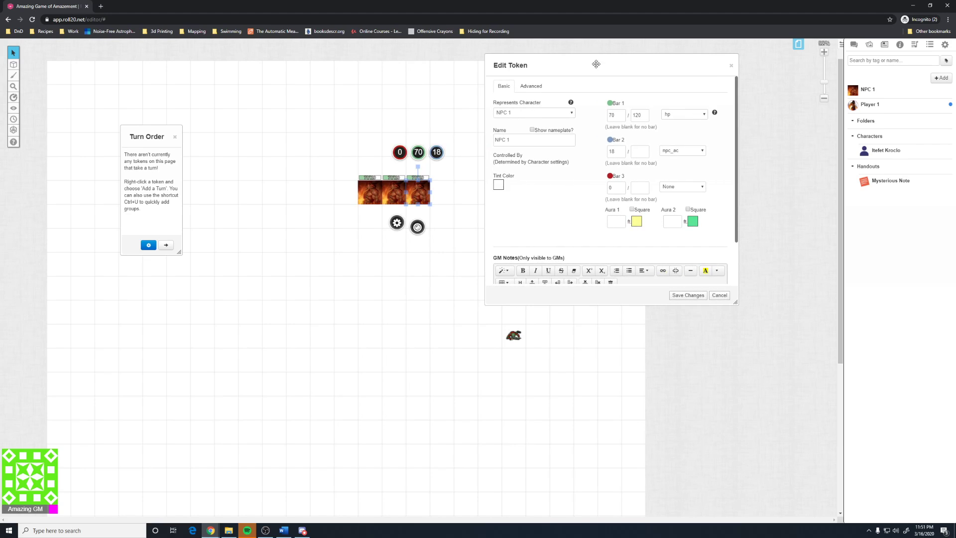
pyautogui.click(565, 114)
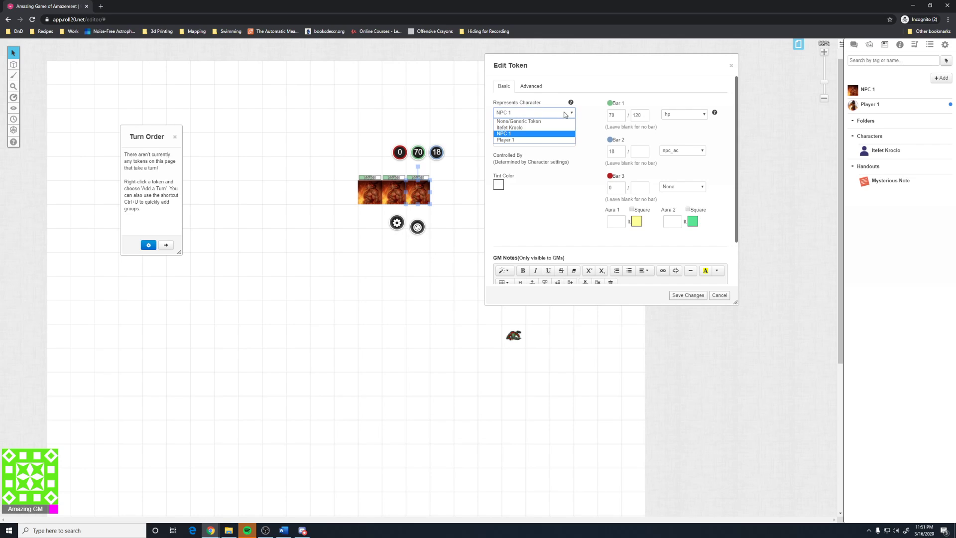
pyautogui.click(549, 121)
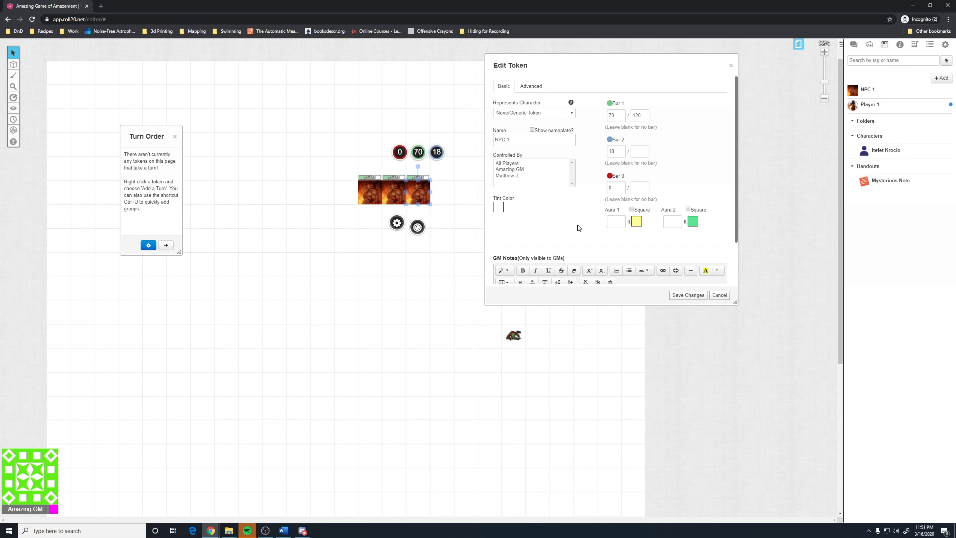
# - Try All Players and Amazing GM as the token's controllers, then give control to the individual player
pyautogui.click(509, 165)
pyautogui.click(511, 170)
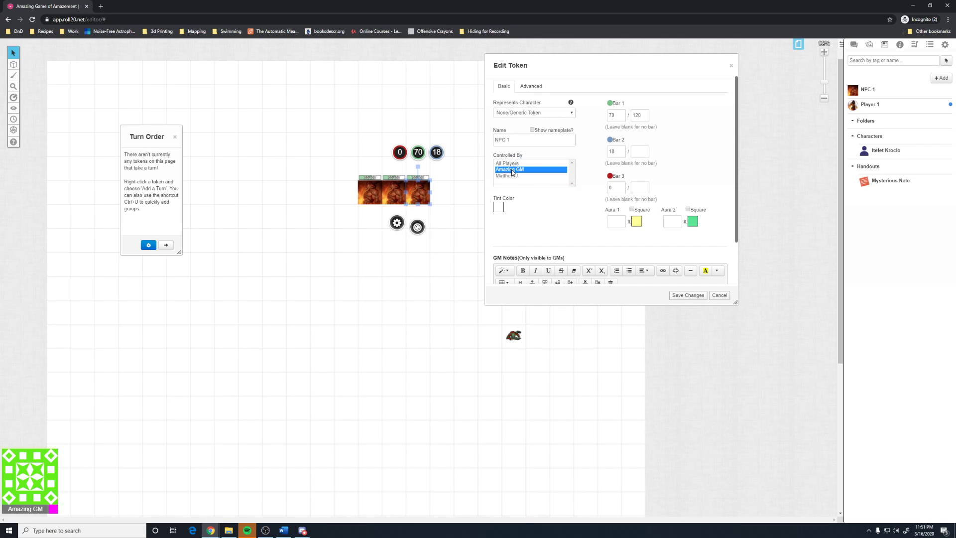
pyautogui.click(508, 177)
pyautogui.click(533, 223)
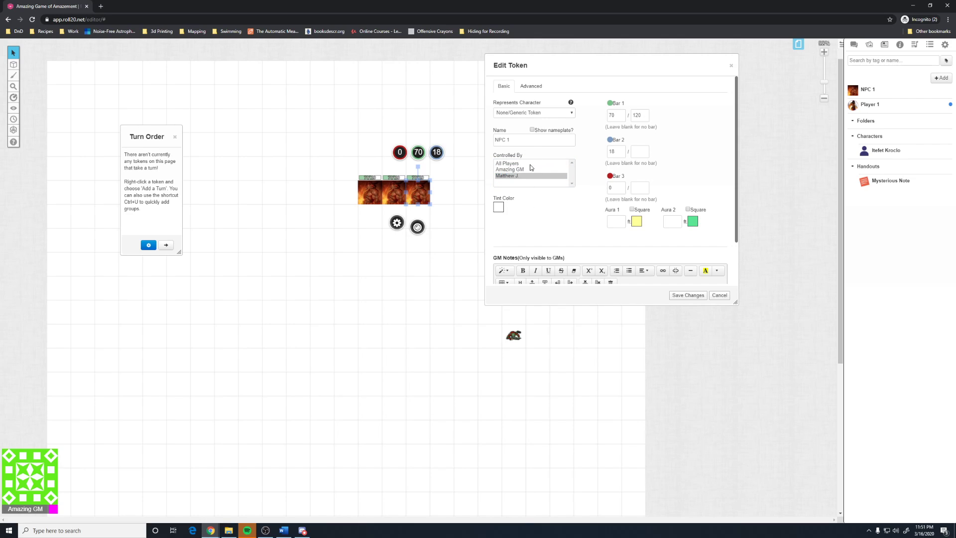
# - Change the third NPC 1 token's controller from the individual player to Amazing GM and save the token
pyautogui.click(528, 177)
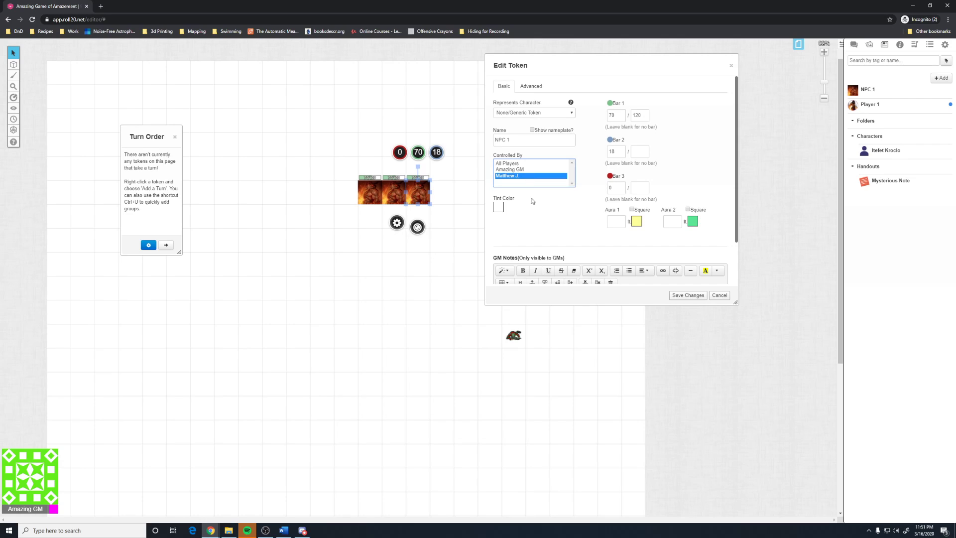
pyautogui.click(532, 154)
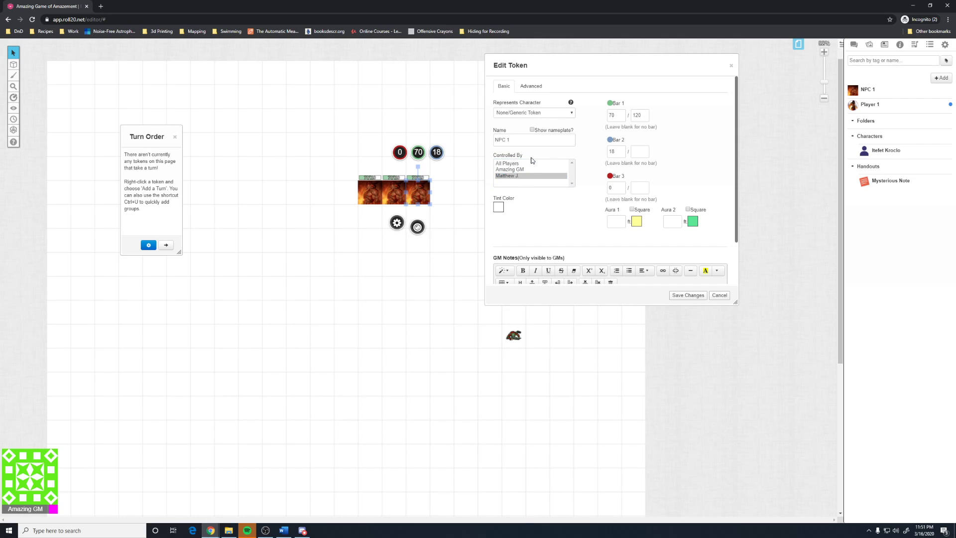
pyautogui.click(530, 170)
pyautogui.click(553, 225)
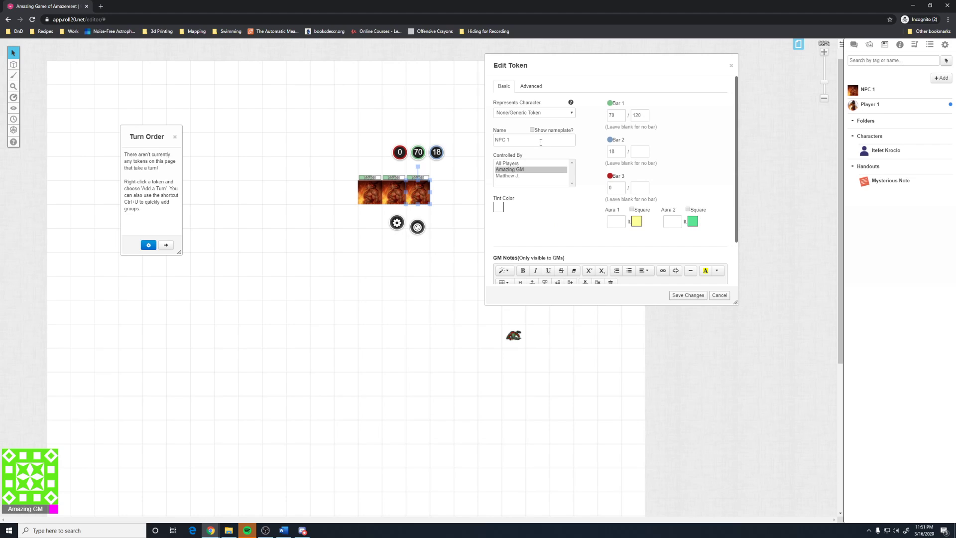
pyautogui.click(688, 295)
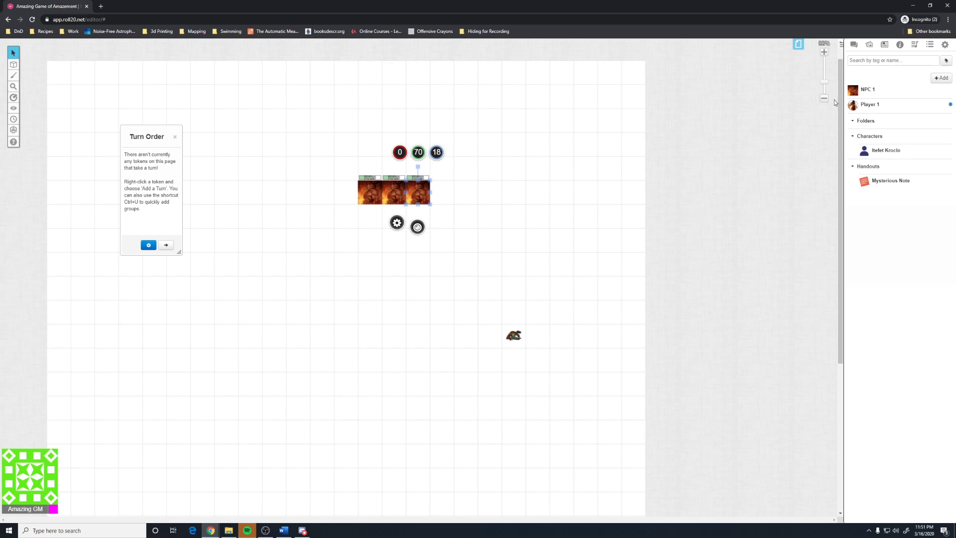
# - Replace NPC 1's default token with the third token selected on the map and save the character
pyautogui.click(865, 90)
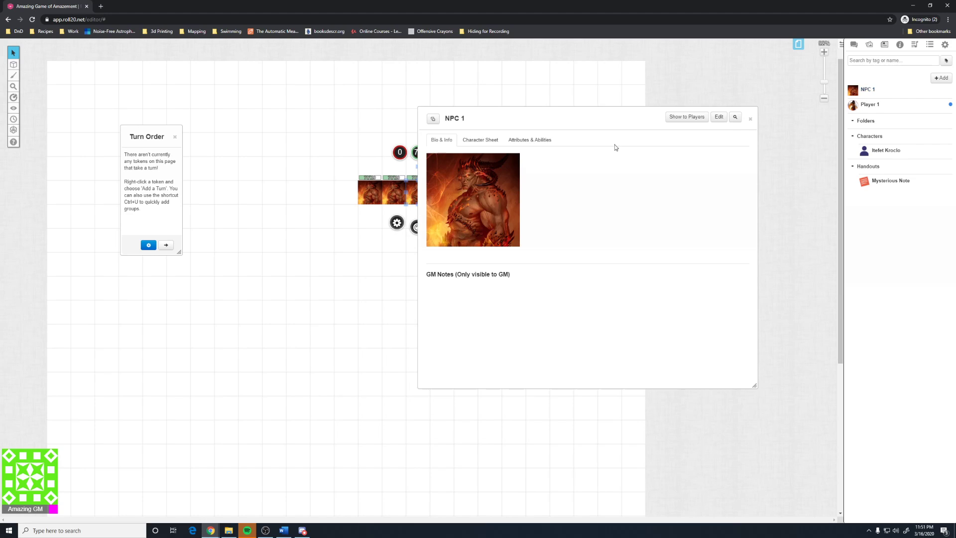
pyautogui.click(719, 117)
pyautogui.moveTo(496, 88); pyautogui.dragTo(656, 87)
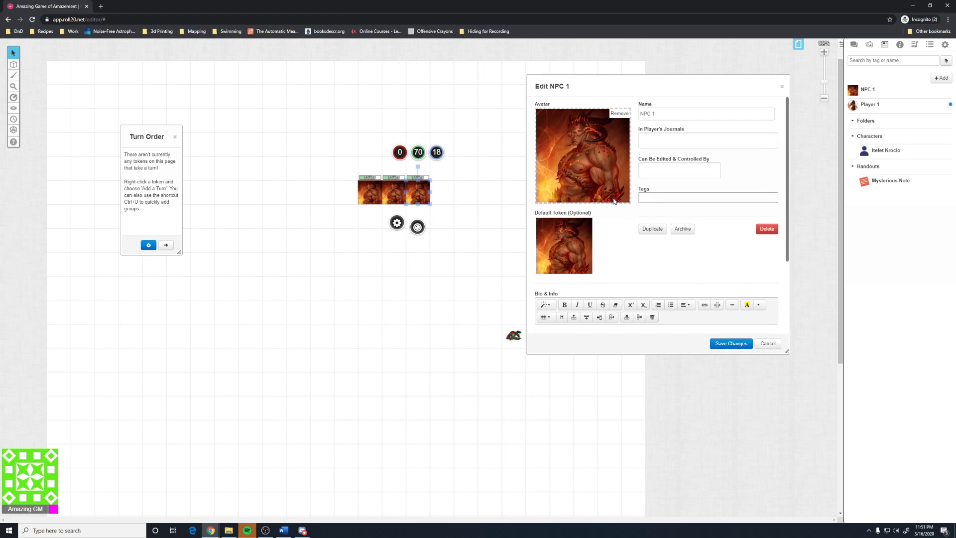
pyautogui.click(582, 222)
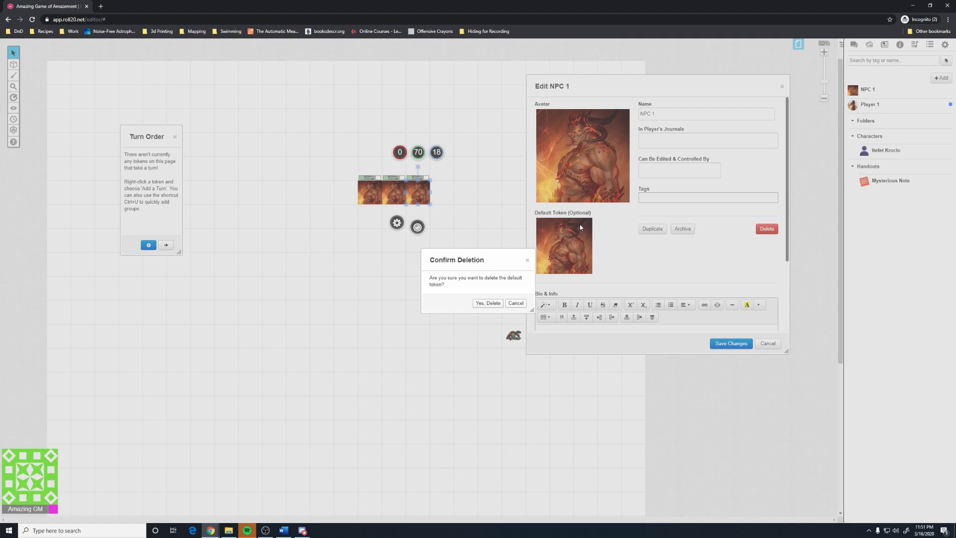
pyautogui.click(488, 304)
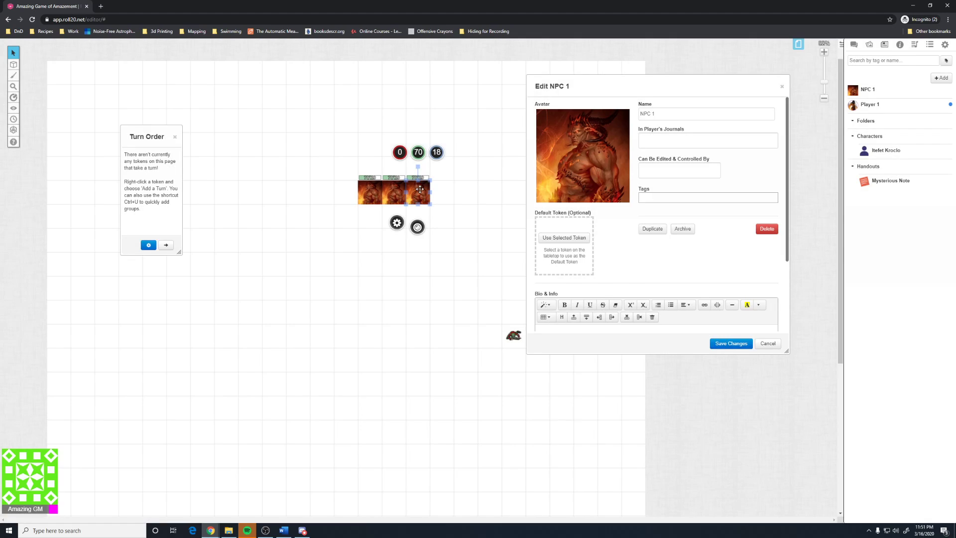
pyautogui.click(495, 238)
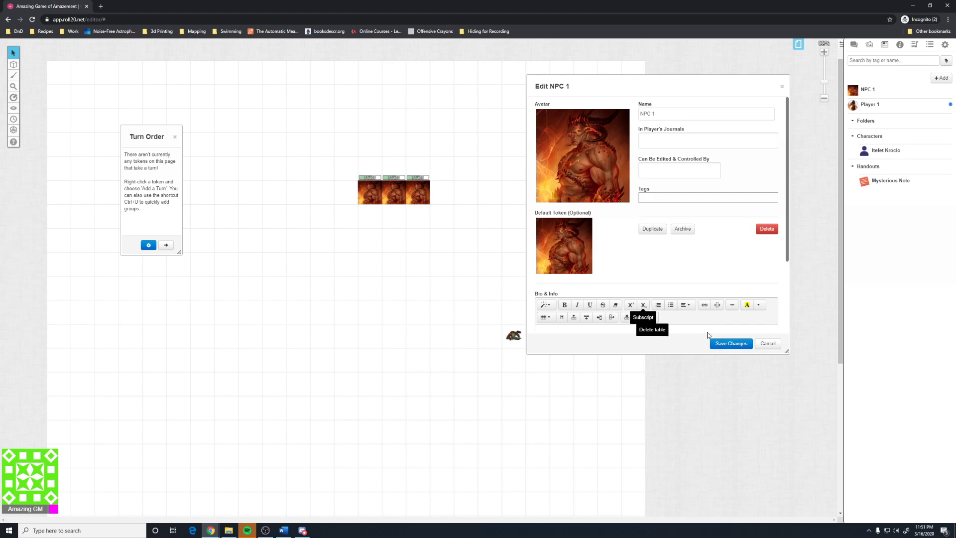
pyautogui.click(731, 343)
# - Move the NPC 1 sheet clear of the tokens and subtract 50 from the third token's hp bar
pyautogui.moveTo(498, 126); pyautogui.dragTo(580, 126)
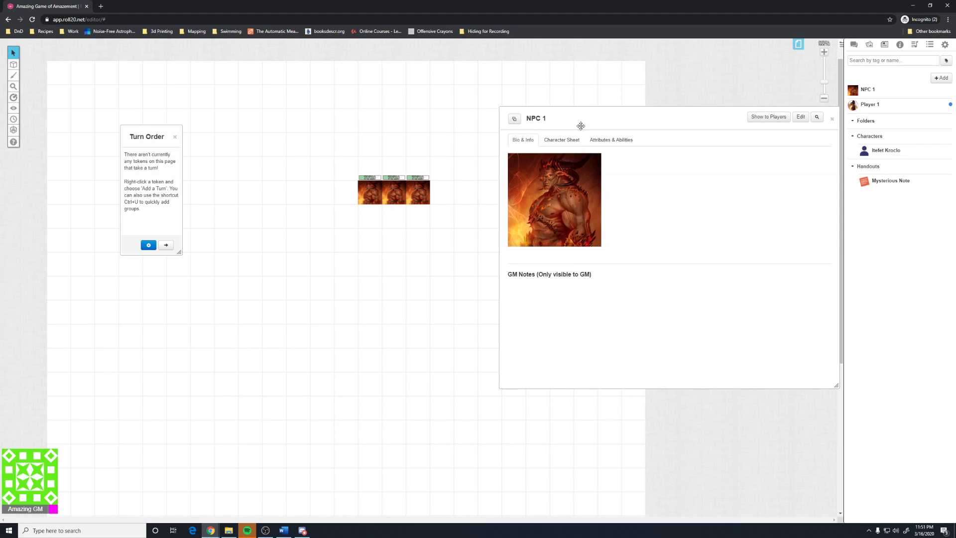
pyautogui.click(419, 190)
pyautogui.click(418, 153)
pyautogui.write('-')
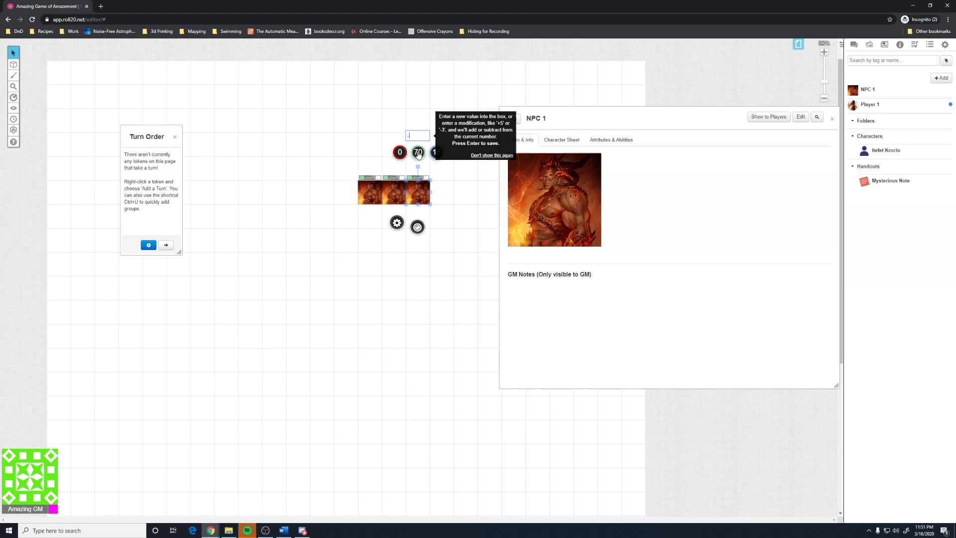
pyautogui.write('50')
pyautogui.press('Return')
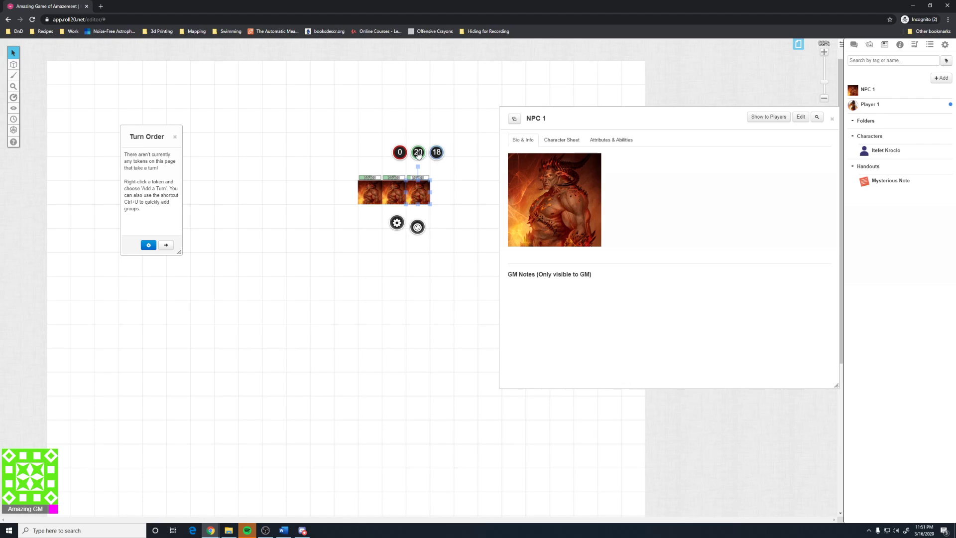
# - Subtract 50 from the hp bar of the first NPC 1 token in the row
pyautogui.click(448, 216)
pyautogui.click(396, 195)
pyautogui.click(370, 188)
pyautogui.click(366, 157)
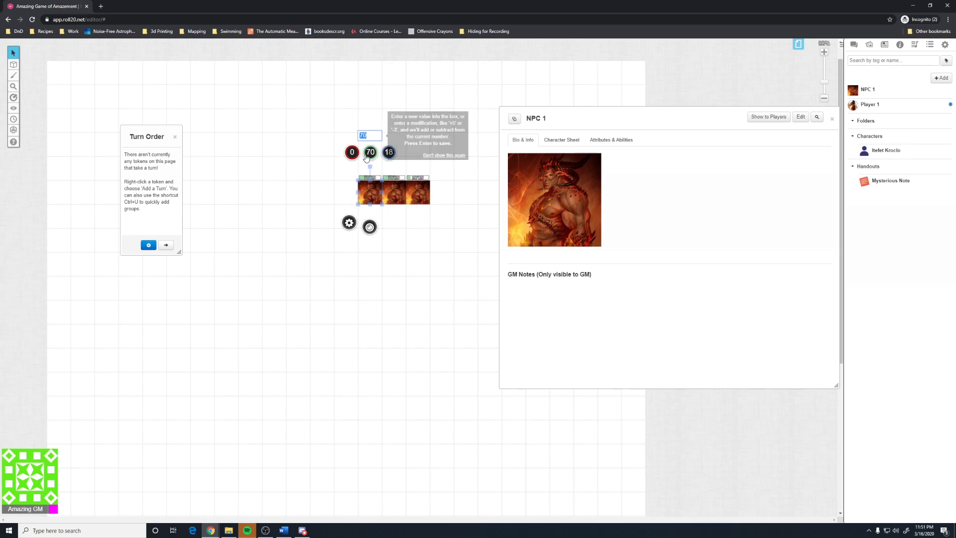
pyautogui.write('-50')
pyautogui.press('Return')
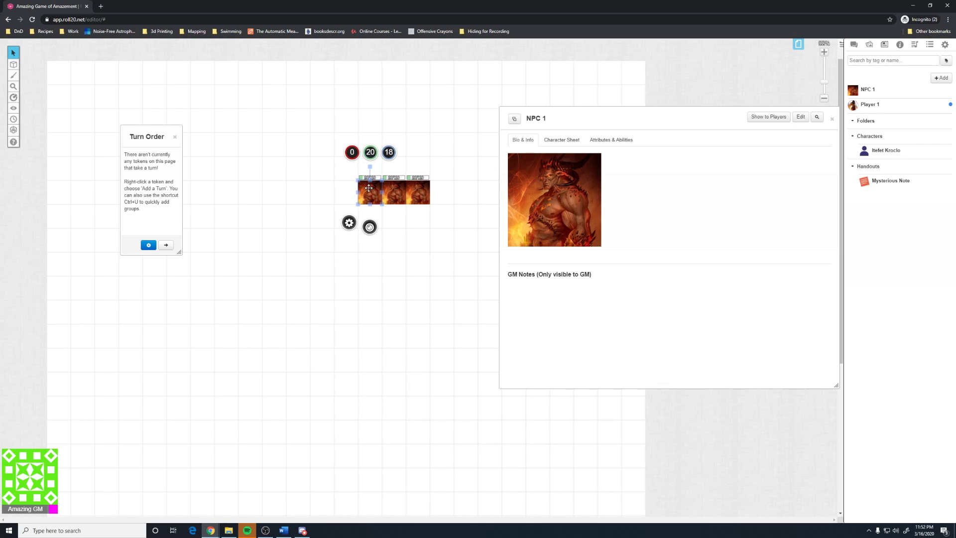
# - Replace the three tokens with fresh NPC 1 tokens spaced one square apart and check their bar values
pyautogui.moveTo(369, 187); pyautogui.dragTo(411, 193)
pyautogui.moveTo(623, 122); pyautogui.dragTo(499, 109)
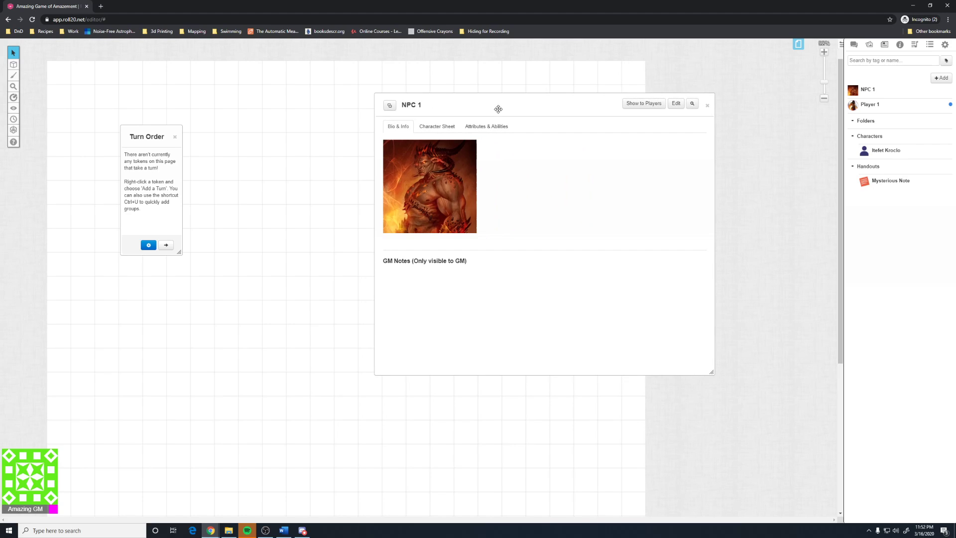
pyautogui.doubleClick(498, 108)
pyautogui.moveTo(862, 92); pyautogui.dragTo(373, 165)
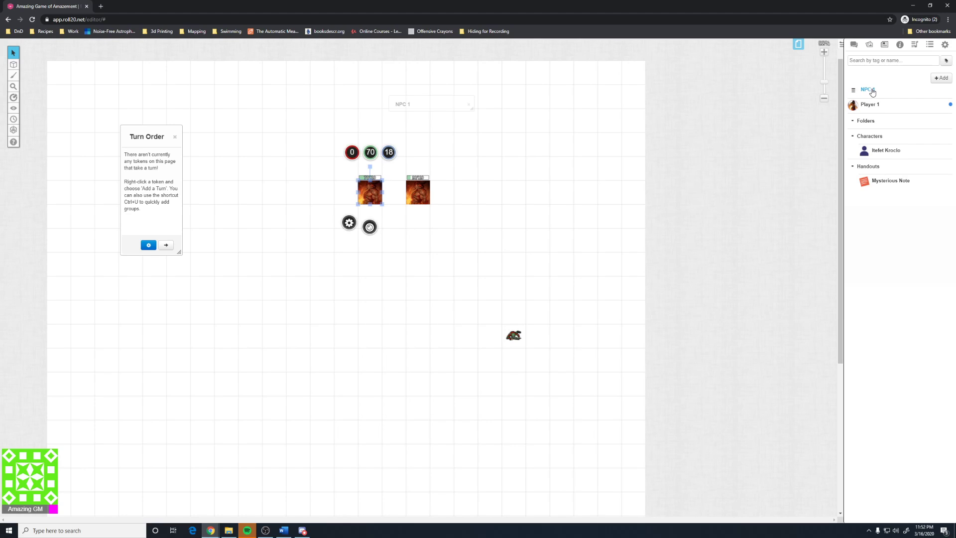
pyautogui.moveTo(868, 90); pyautogui.dragTo(348, 196)
pyautogui.click(421, 197)
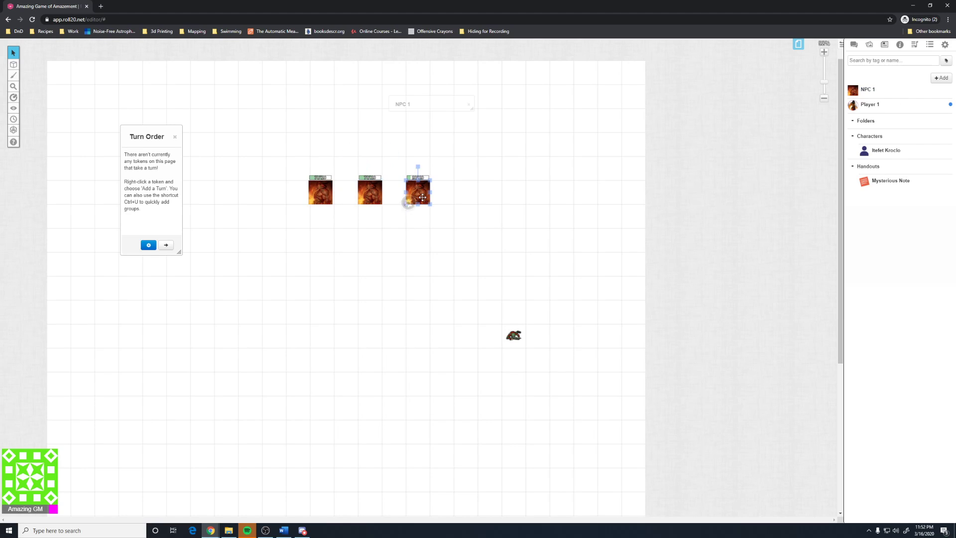
pyautogui.click(382, 201)
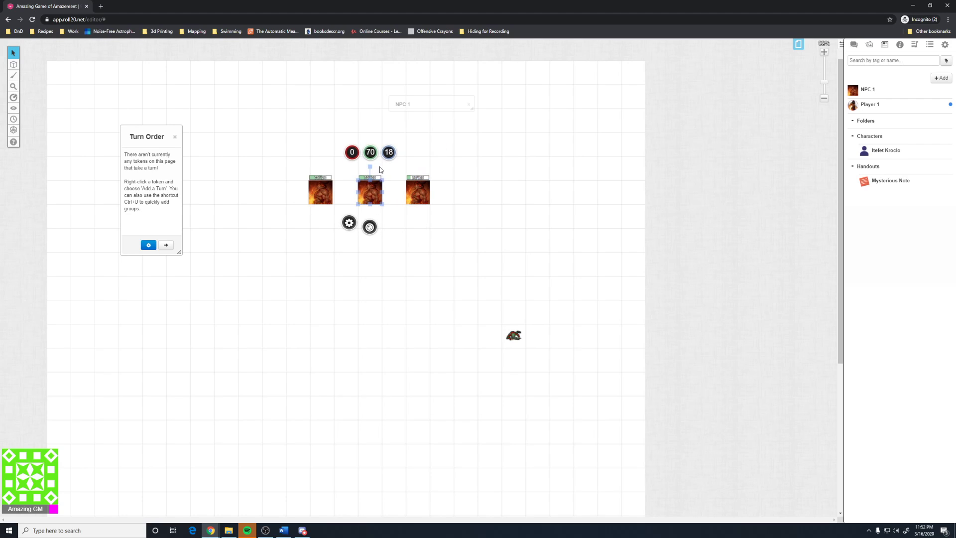
pyautogui.click(374, 158)
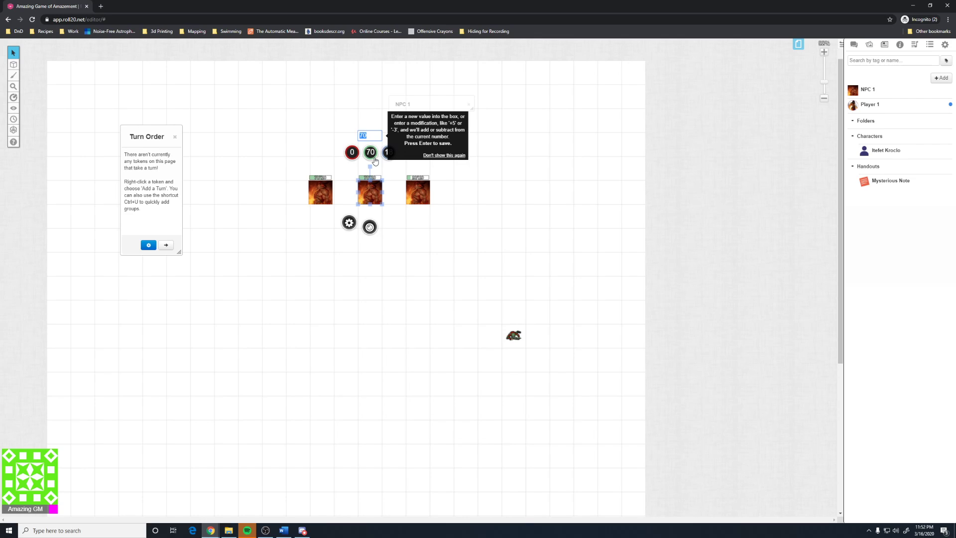
pyautogui.click(443, 188)
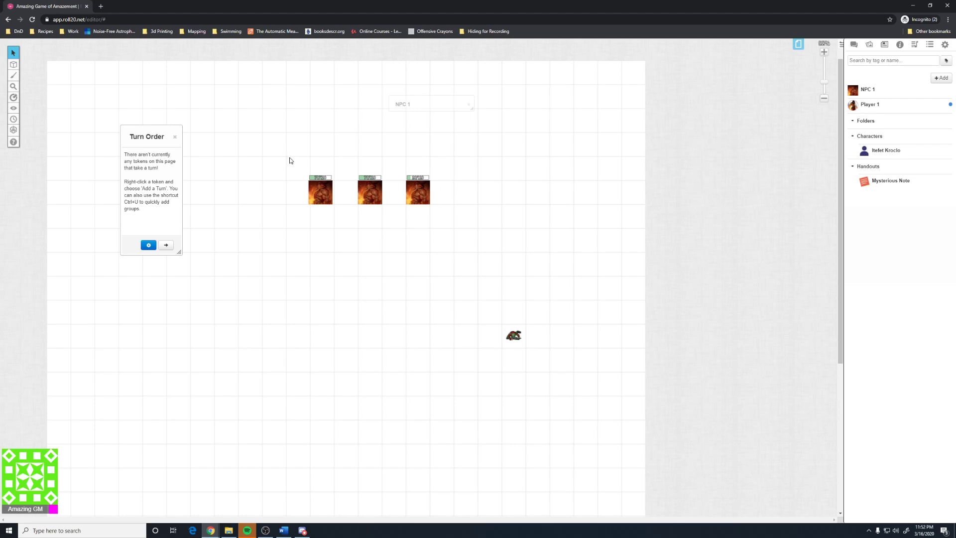
# - Delete all three NPC 1 tokens together and place a single new NPC 1 token on the map
pyautogui.moveTo(289, 160); pyautogui.dragTo(460, 222)
pyautogui.press('Delete')
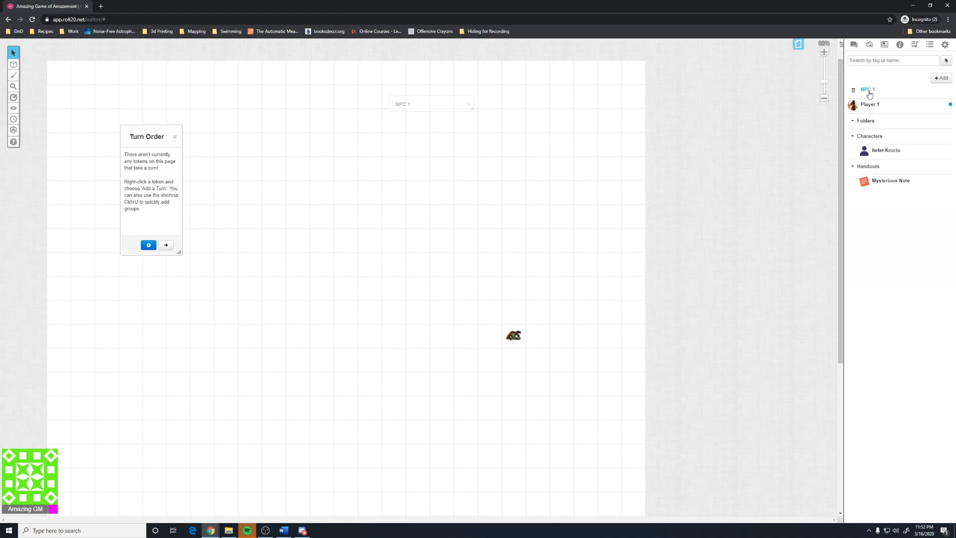
pyautogui.moveTo(867, 90); pyautogui.dragTo(456, 175)
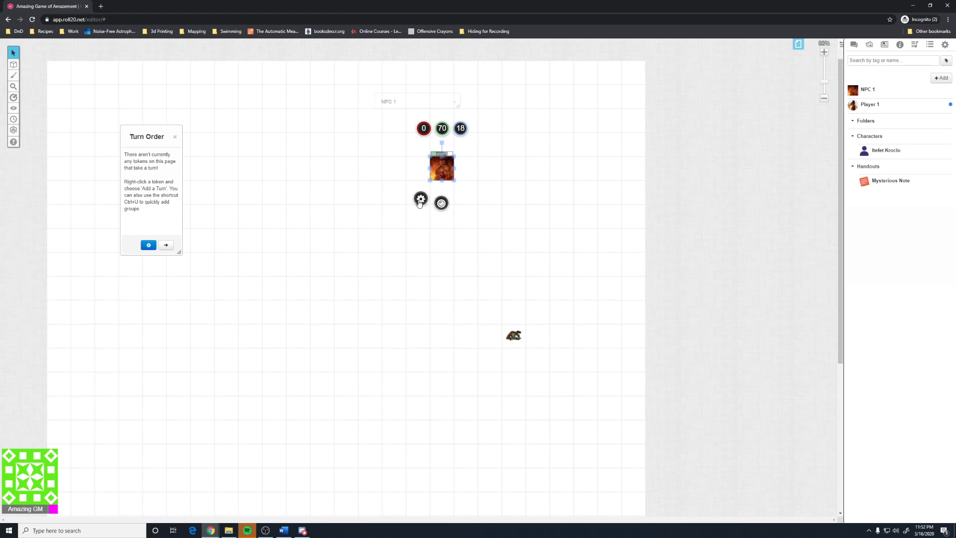
# - Set the new token to represent the NPC 1 character in its token settings
pyautogui.click(421, 199)
pyautogui.click(400, 109)
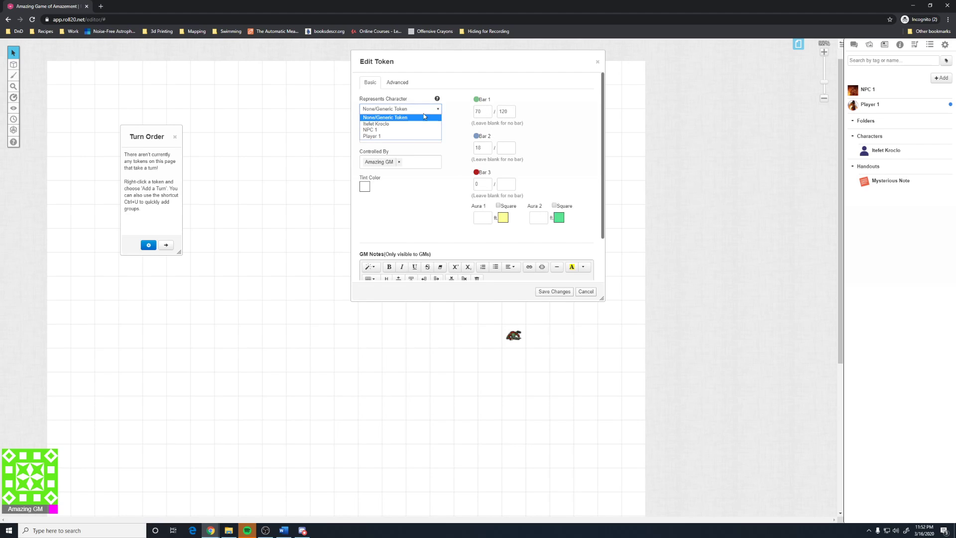
pyautogui.click(403, 132)
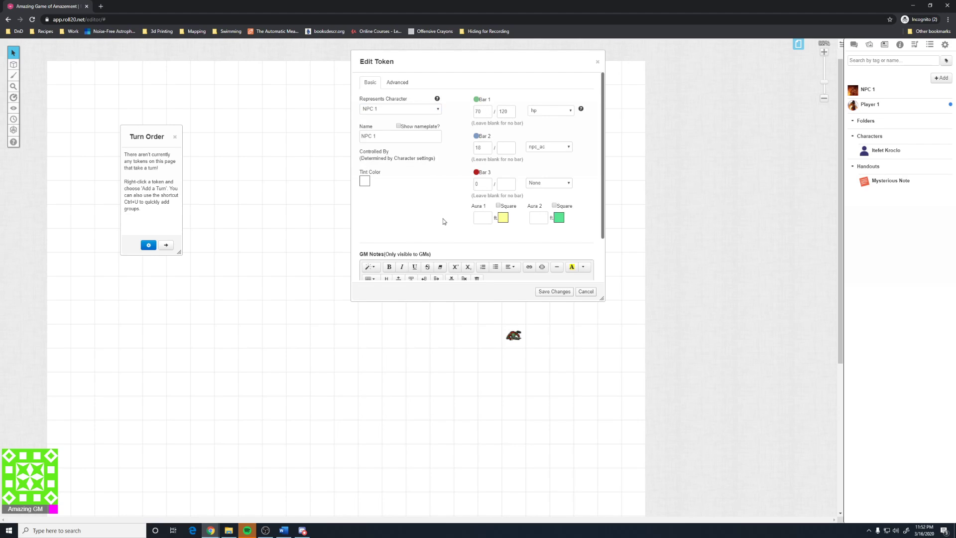
# - Unlink Bar 1 and Bar 2 by setting their attributes to None, set Bar 1's current value to 120 and save
pyautogui.click(549, 111)
pyautogui.scroll(5, 562, 165)
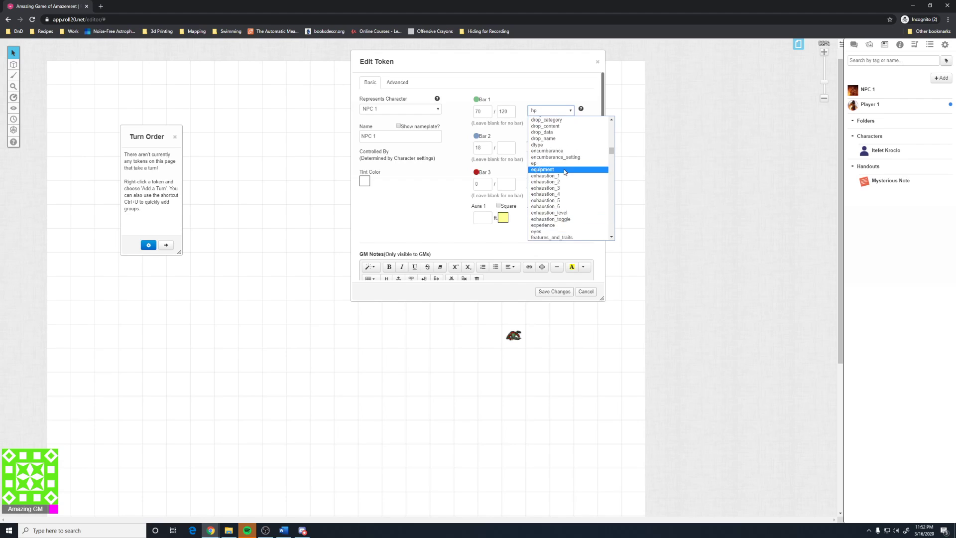
pyautogui.scroll(5, 561, 164)
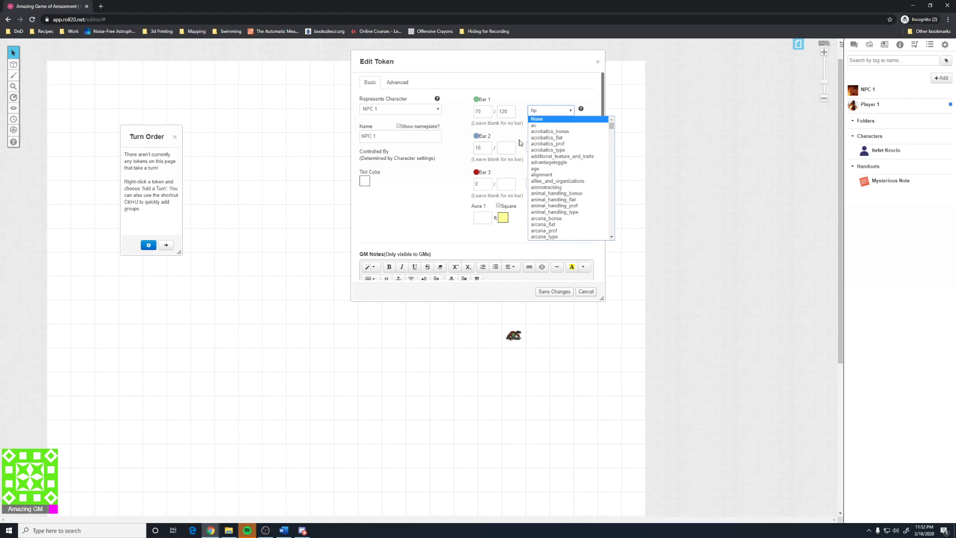
pyautogui.click(540, 121)
pyautogui.click(544, 149)
pyautogui.scroll(5, 545, 175)
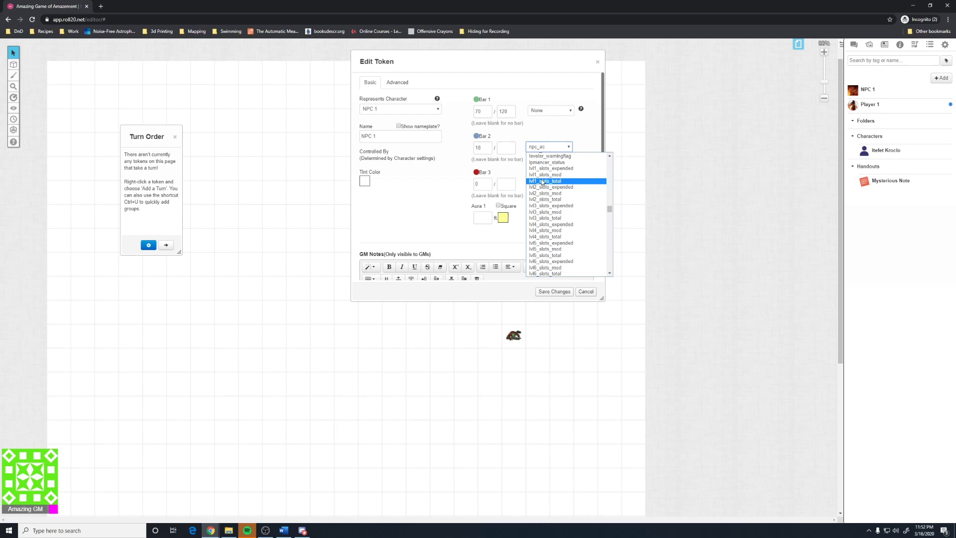
pyautogui.scroll(10, 548, 172)
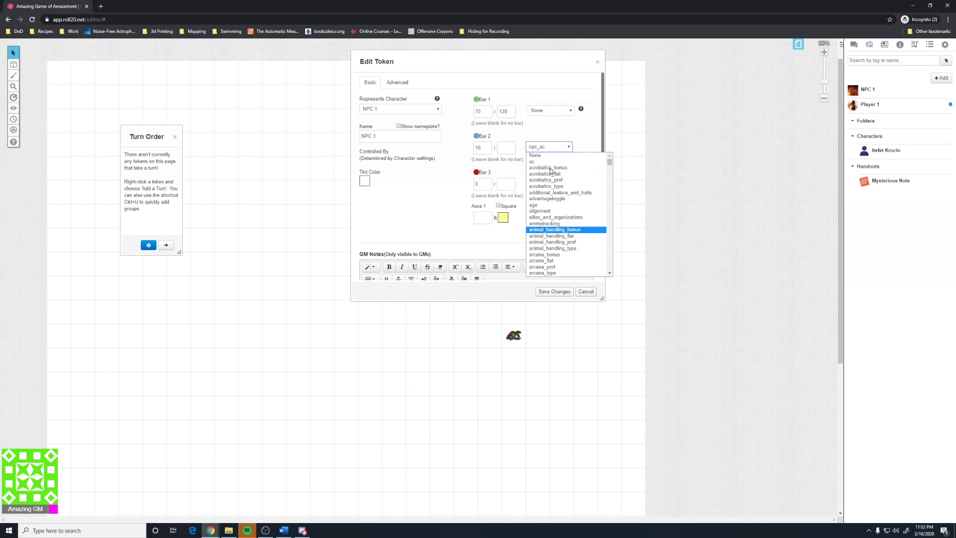
pyautogui.click(554, 157)
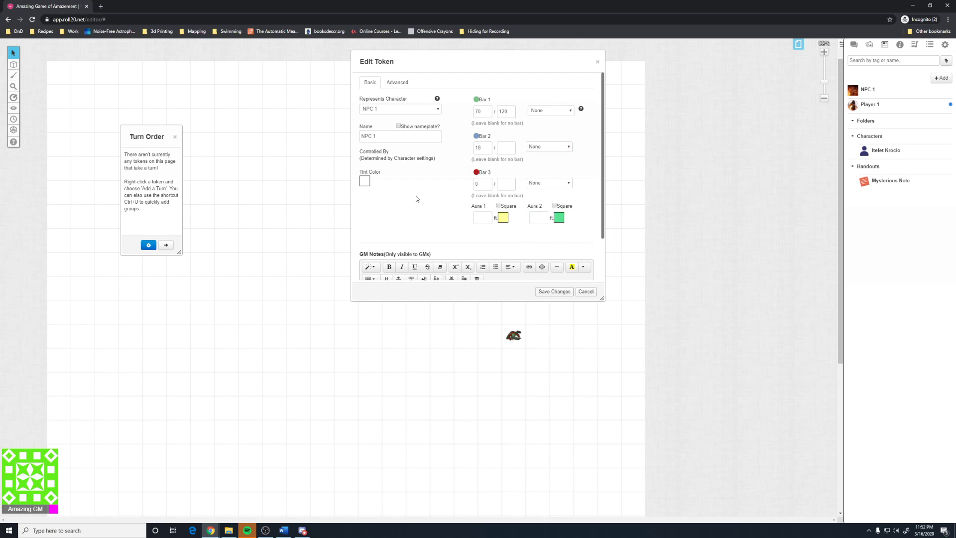
pyautogui.doubleClick(474, 110)
pyautogui.click(555, 291)
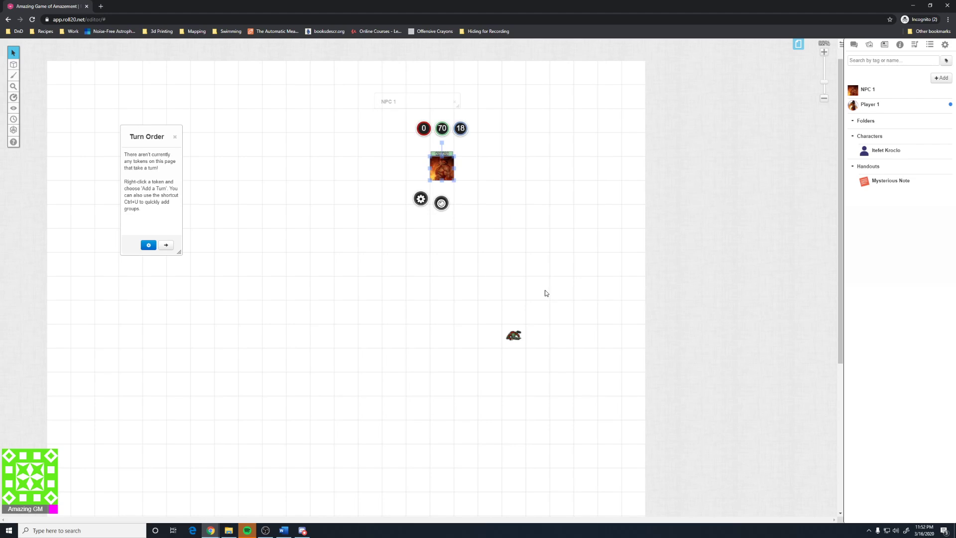
# - Open the NPC 1 character for editing and delete its existing default token
pyautogui.click(863, 93)
pyautogui.moveTo(383, 95); pyautogui.dragTo(331, 164)
pyautogui.doubleClick(343, 169)
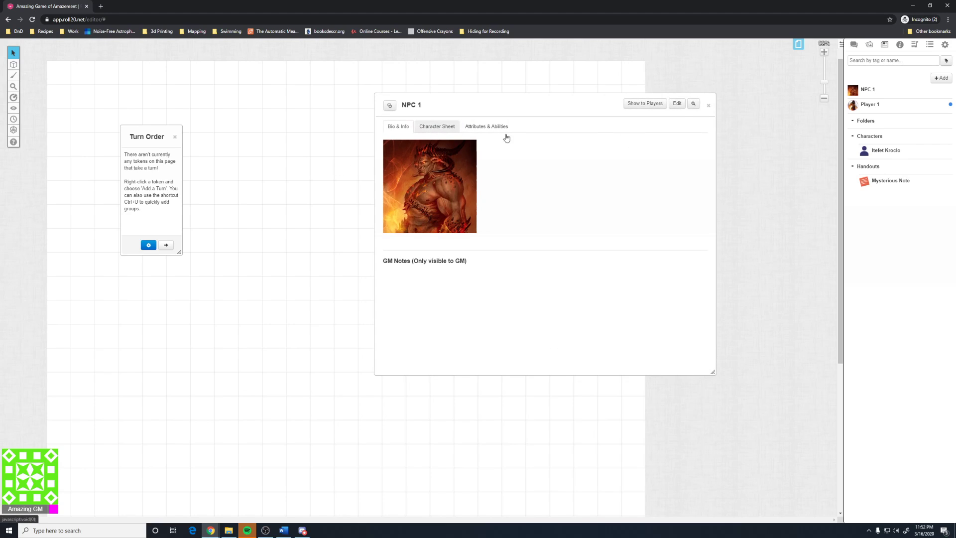
pyautogui.click(679, 105)
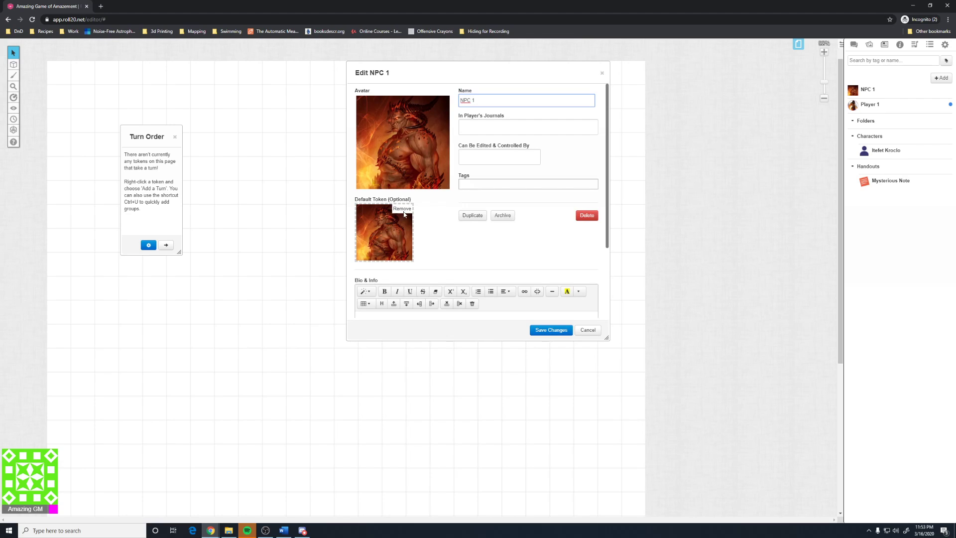
pyautogui.click(403, 209)
pyautogui.click(488, 303)
# - Make the unlinked token on the map NPC 1's default token and save the character
pyautogui.moveTo(493, 74); pyautogui.dragTo(587, 81)
pyautogui.moveTo(481, 81); pyautogui.dragTo(520, 81)
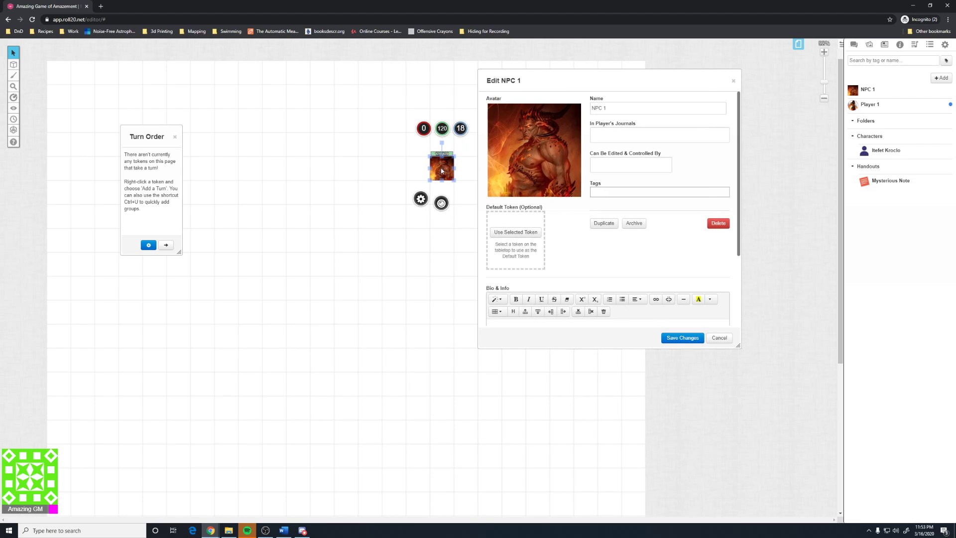
pyautogui.click(518, 232)
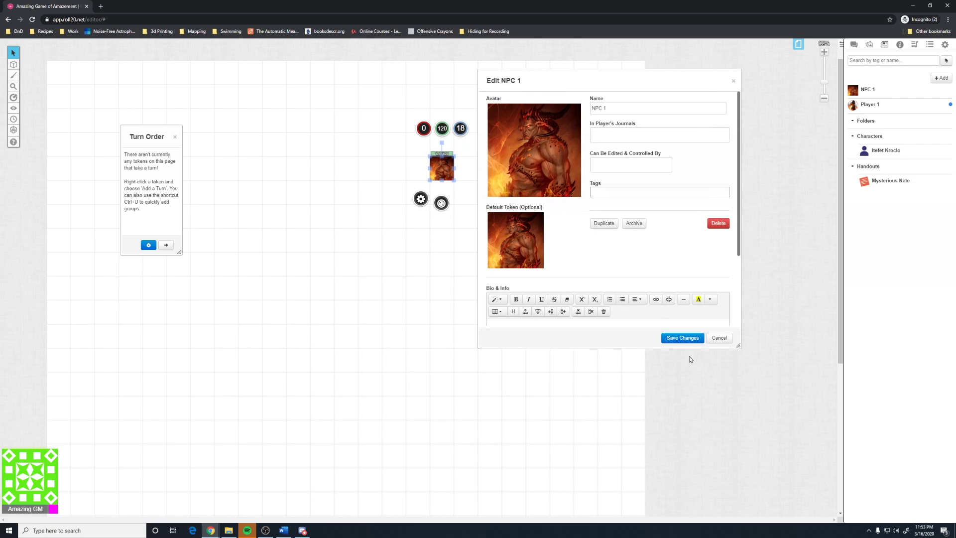
pyautogui.click(685, 339)
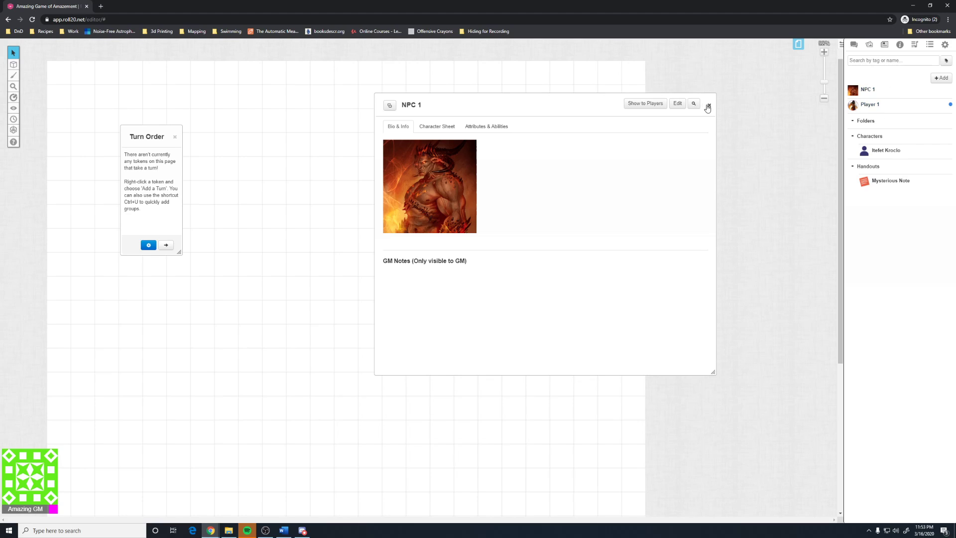
# - Place a new NPC 1 token on the map and subtract 60 from its hit point bar
pyautogui.click(708, 103)
pyautogui.moveTo(856, 95); pyautogui.dragTo(553, 200)
pyautogui.click(553, 201)
pyautogui.click(561, 153)
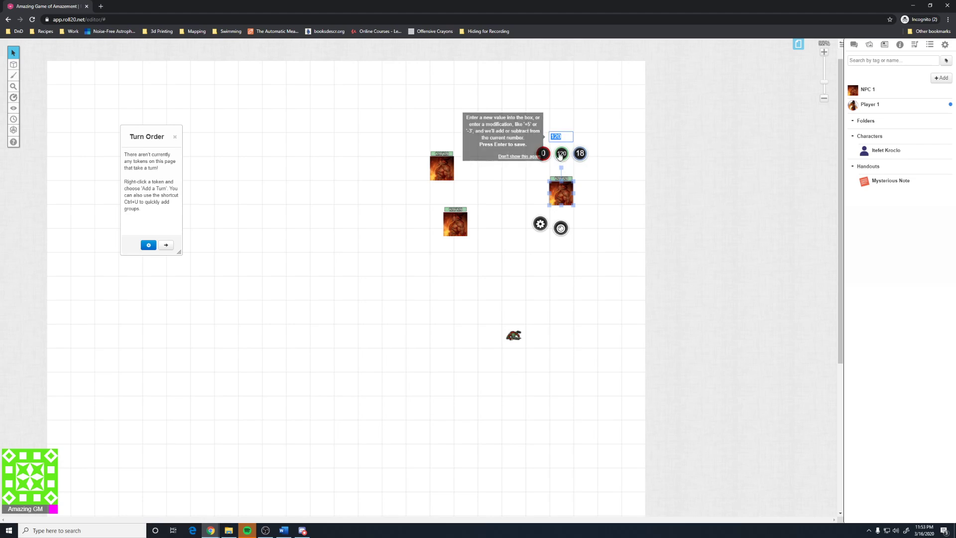
pyautogui.write('-60')
pyautogui.press('Return')
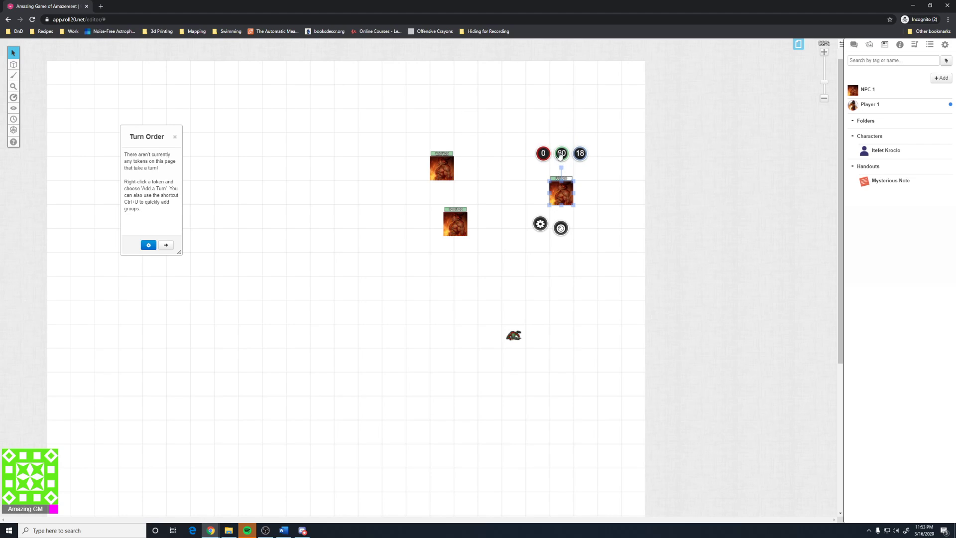
# - Subtract 6 from the blue armor class bar of the newly placed NPC 1 token and deselect it
pyautogui.click(579, 156)
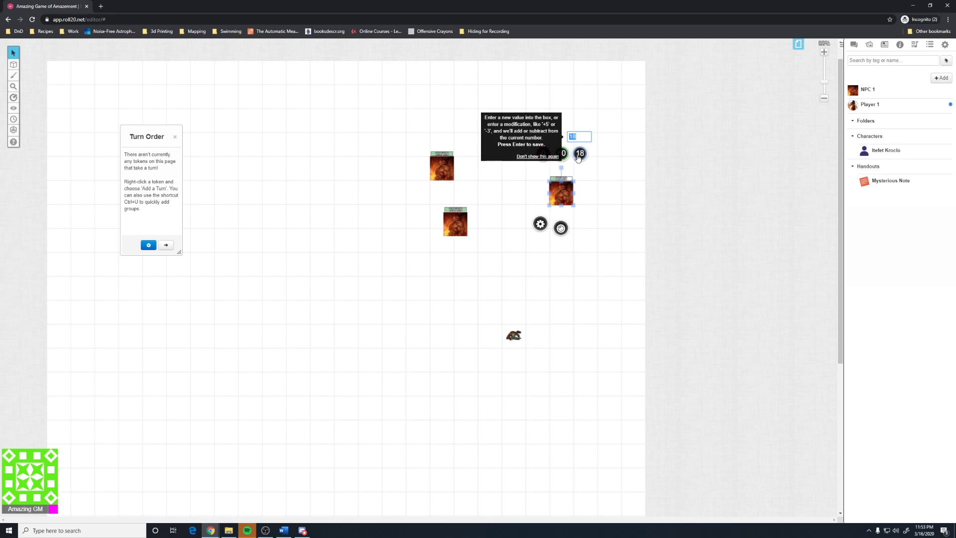
pyautogui.write('-6')
pyautogui.press('Return')
pyautogui.click(524, 180)
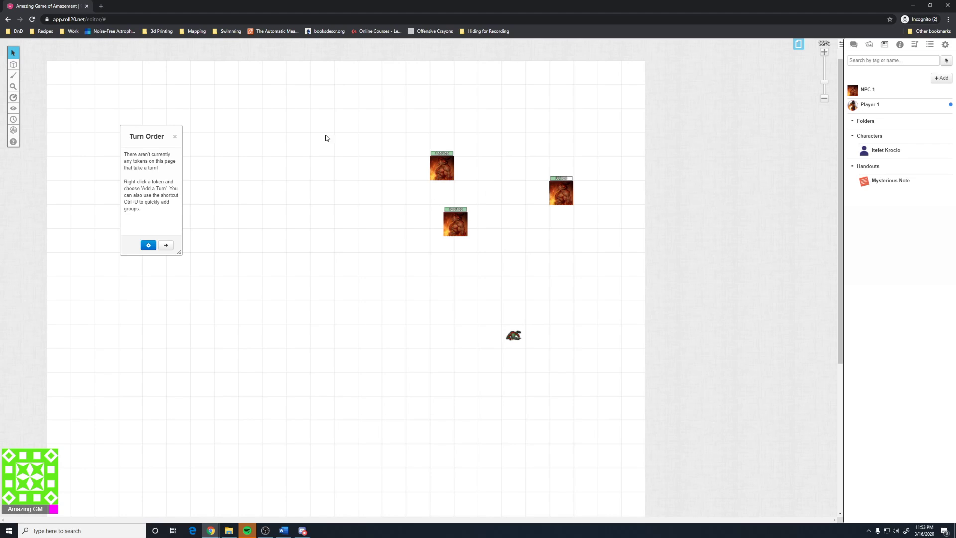
# - Roll 3d6 and 4d10 with the quick dice roller, close the Dice Roller window and show the rolls in the chat
pyautogui.click(14, 131)
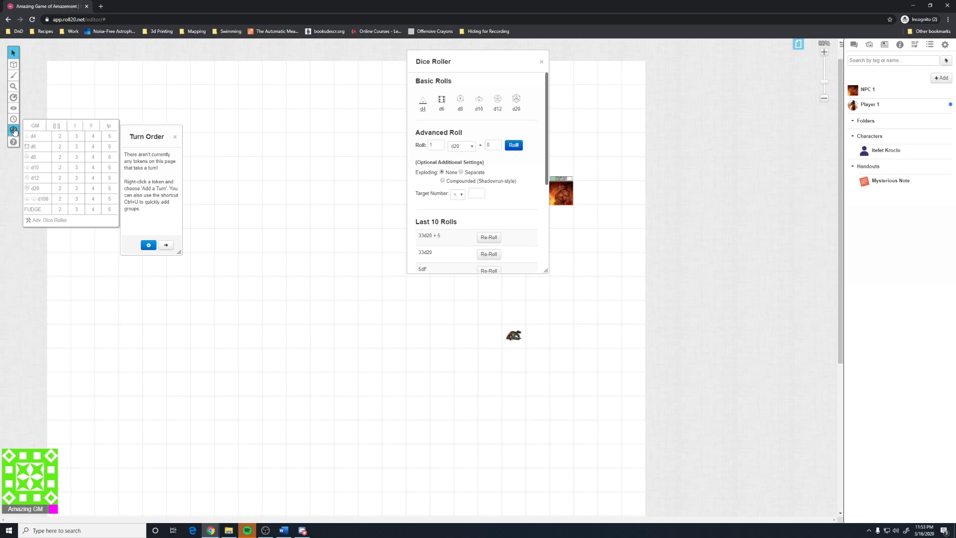
pyautogui.click(76, 146)
pyautogui.click(92, 167)
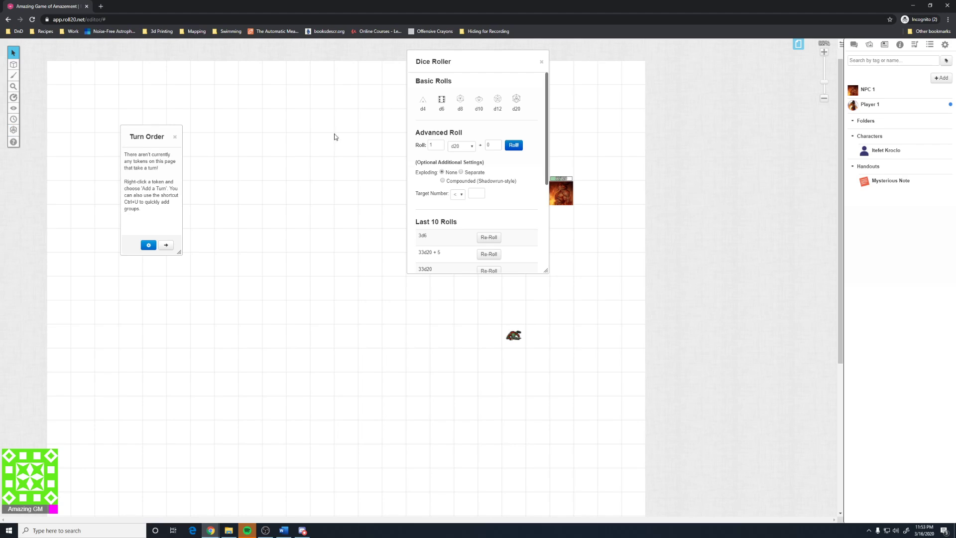
pyautogui.click(541, 62)
pyautogui.click(854, 45)
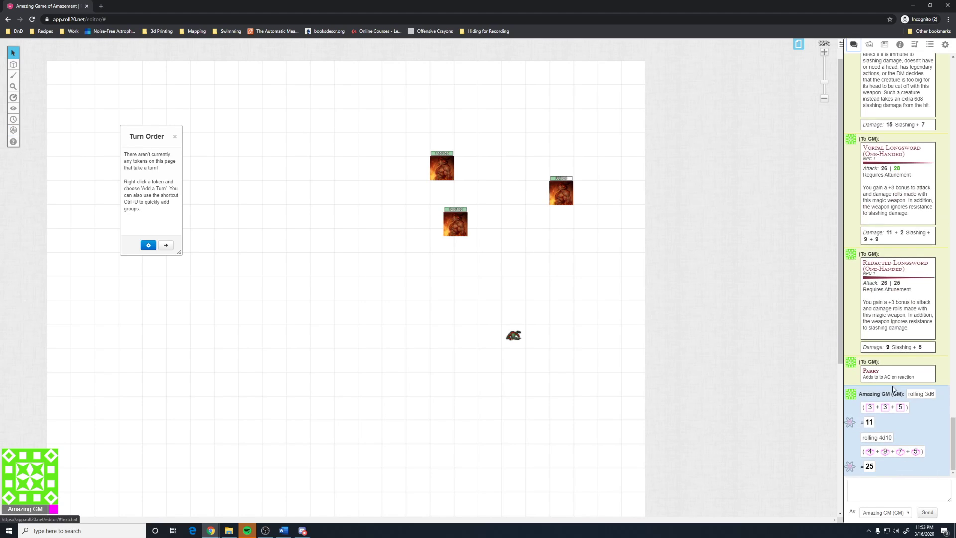
# - Delete all three NPC 1 tokens from the map
pyautogui.moveTo(412, 132); pyautogui.dragTo(589, 268)
pyautogui.press('Delete')
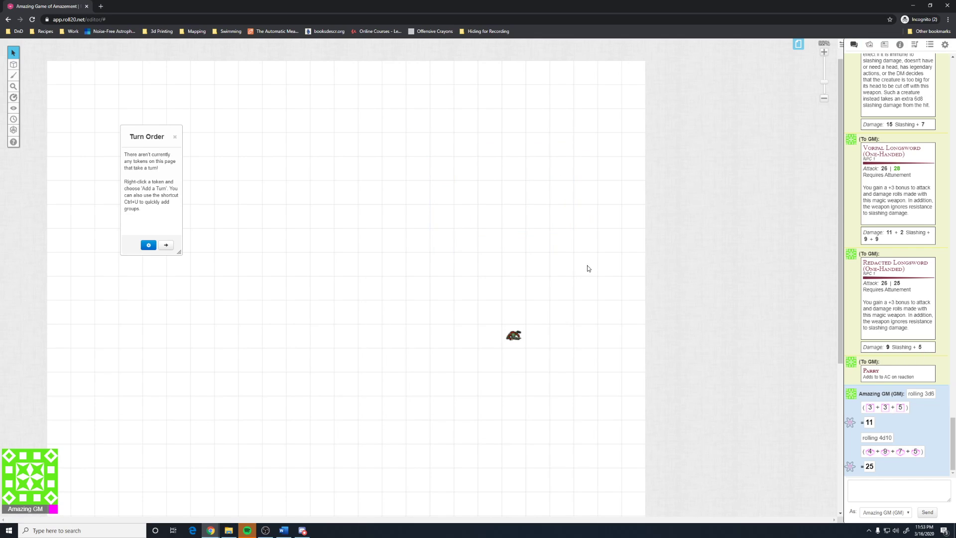
# - Create a new character in the journal with its default name, save it and choose to edit its character sheet directly
pyautogui.click(885, 44)
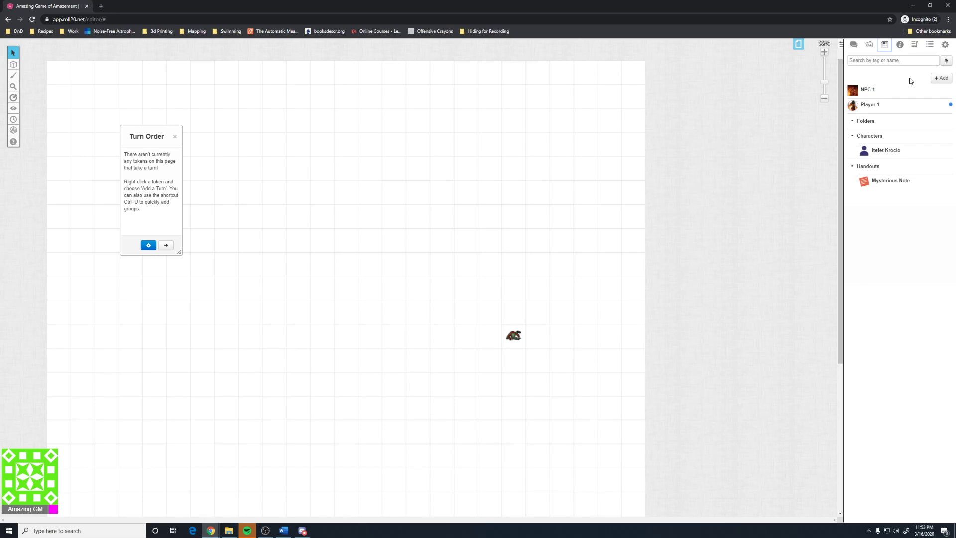
pyautogui.click(930, 81)
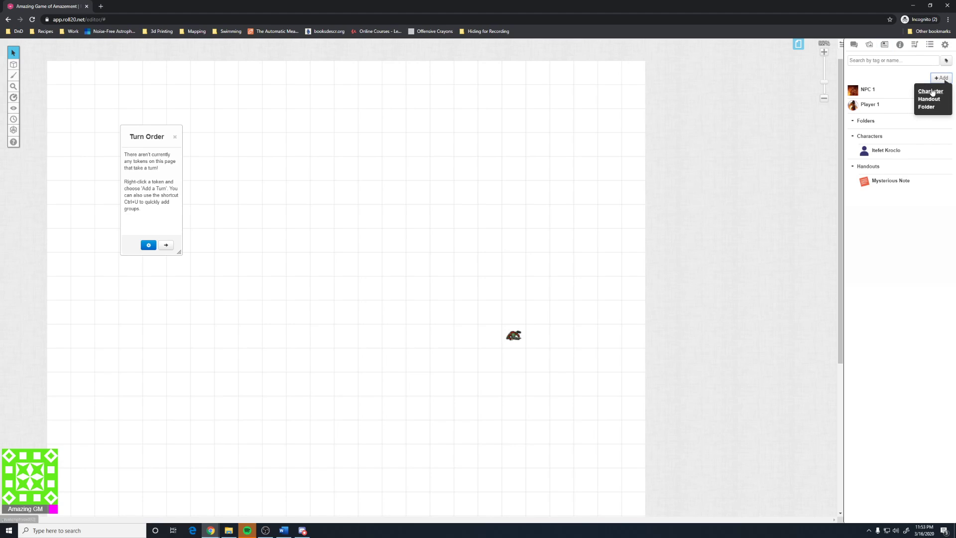
pyautogui.click(930, 91)
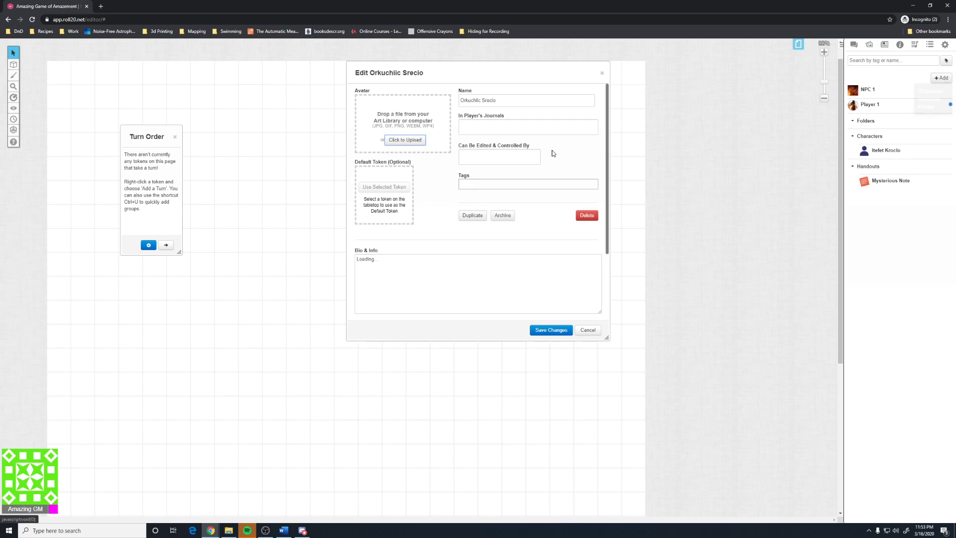
pyautogui.click(537, 330)
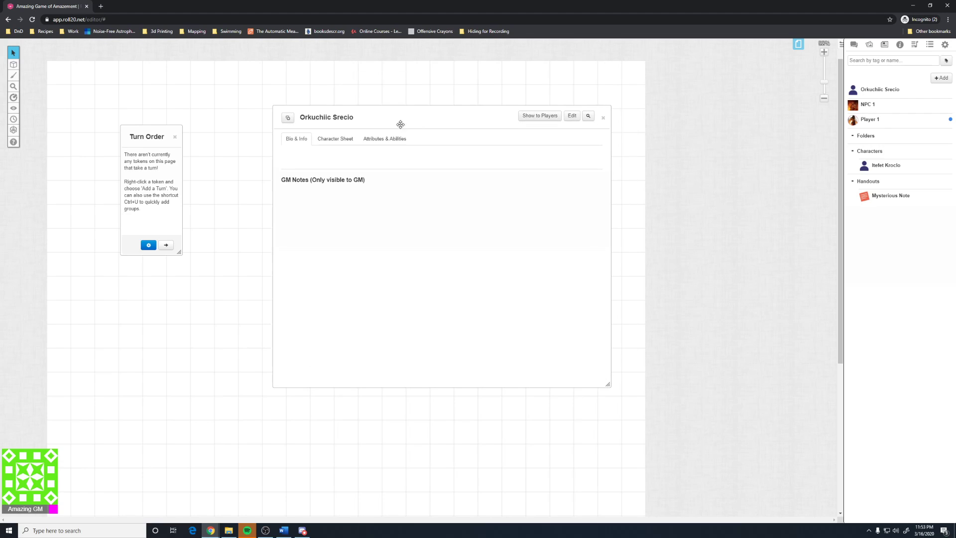
pyautogui.click(335, 139)
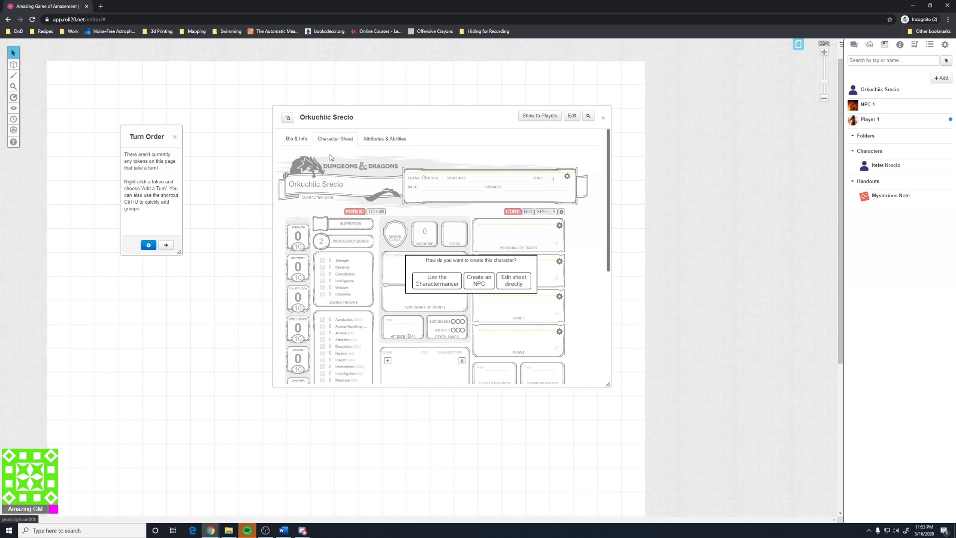
pyautogui.click(516, 282)
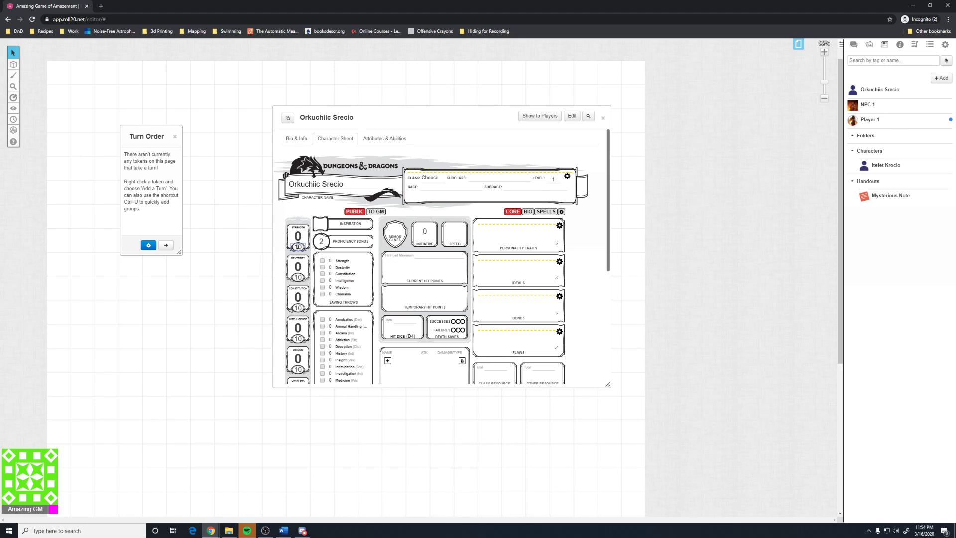
# - Set the new character's Strength to 20, Dexterity to 15 and Intelligence to 5
pyautogui.scroll(-2, 544, 301)
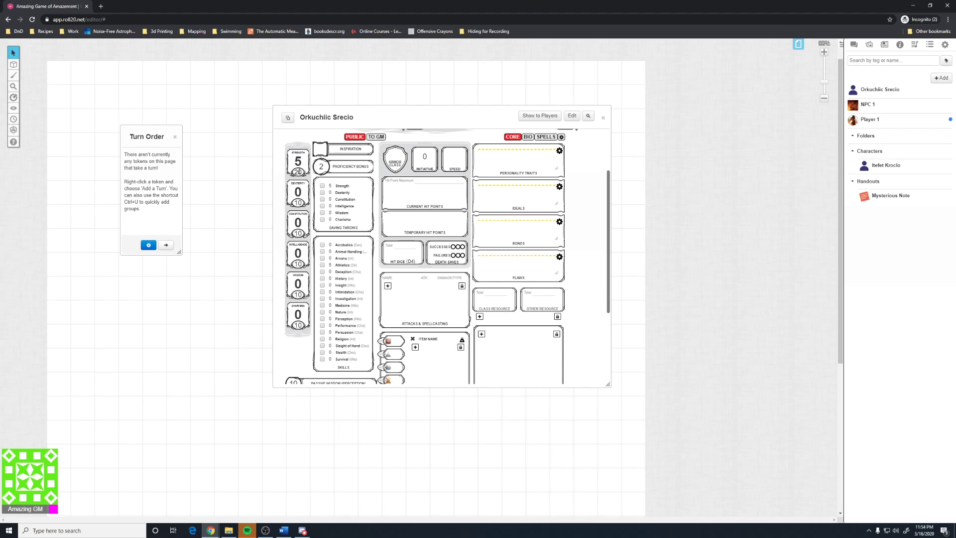
pyautogui.press('Tab')
pyautogui.write('15')
pyautogui.press('Tab')
pyautogui.press('Tab')
pyautogui.write('1')
pyautogui.press('Tab')
# - Set the character's hit point maximum to 103 and current hit points to 102
pyautogui.click(426, 181)
pyautogui.write('103')
pyautogui.press('Tab')
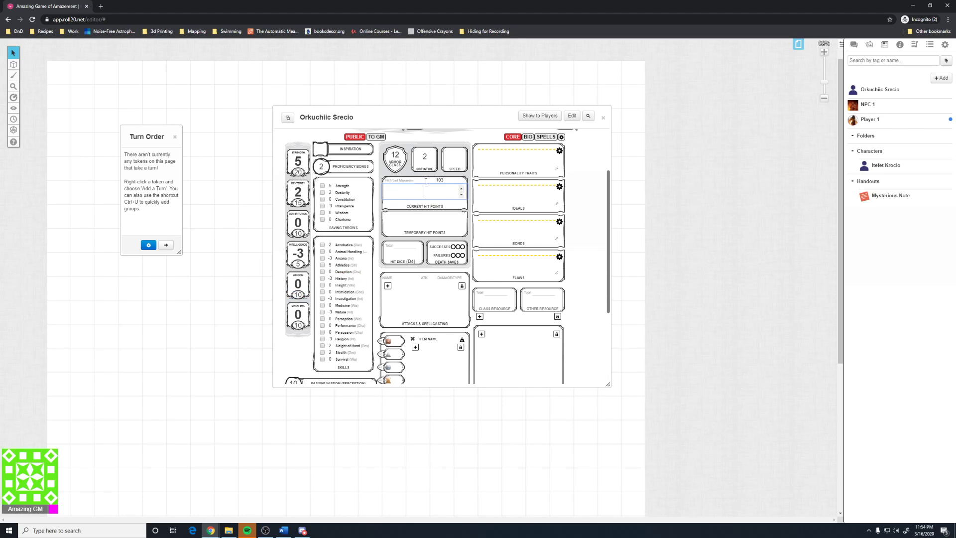
pyautogui.write('10')
pyautogui.write('3')
pyautogui.press('Return')
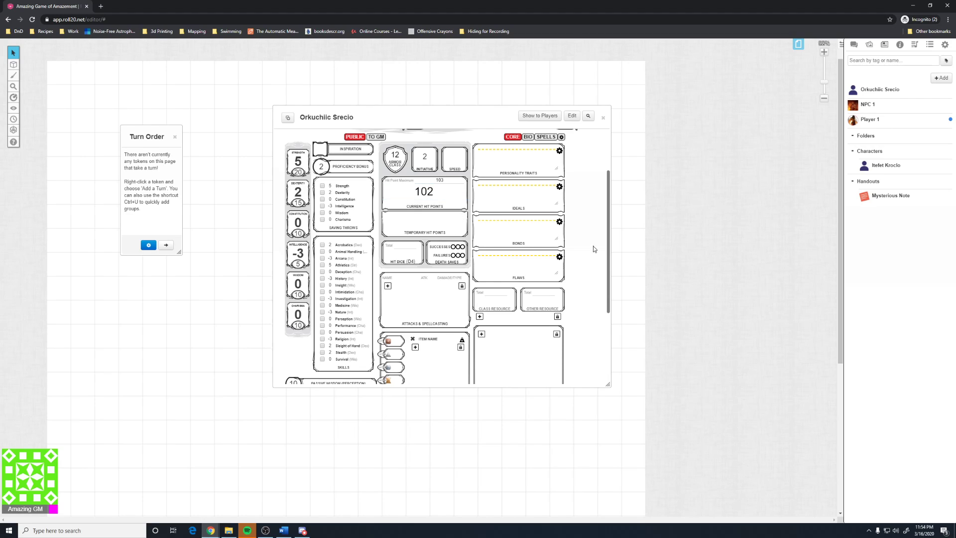
pyautogui.scroll(3, 573, 259)
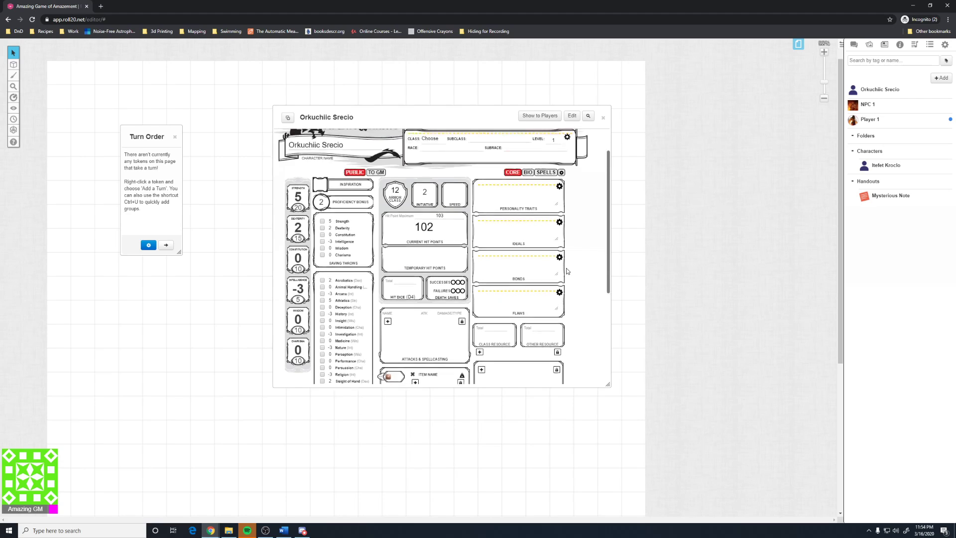
pyautogui.click(573, 116)
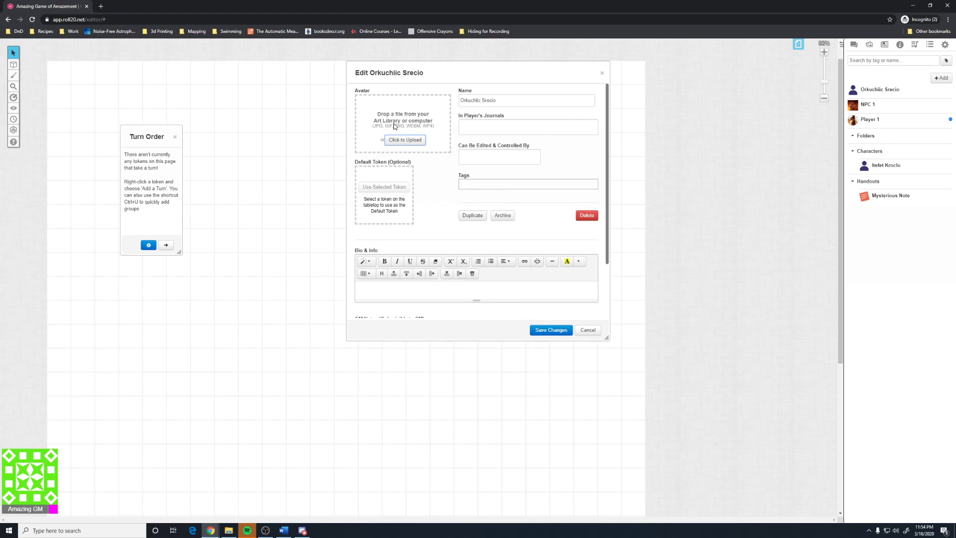
pyautogui.click(552, 332)
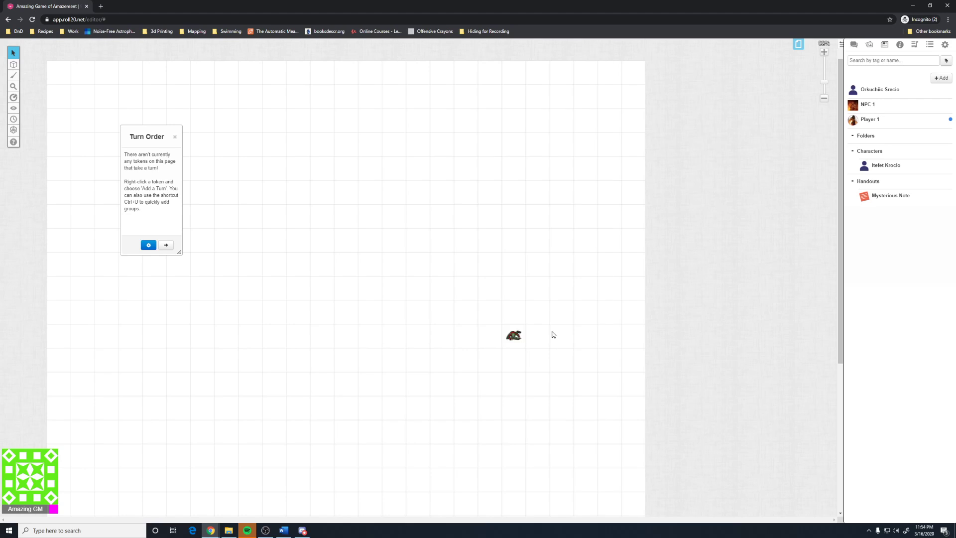
# - Put the character in All Players' journals, let the invited player edit and control it, and save the changes
pyautogui.click(573, 116)
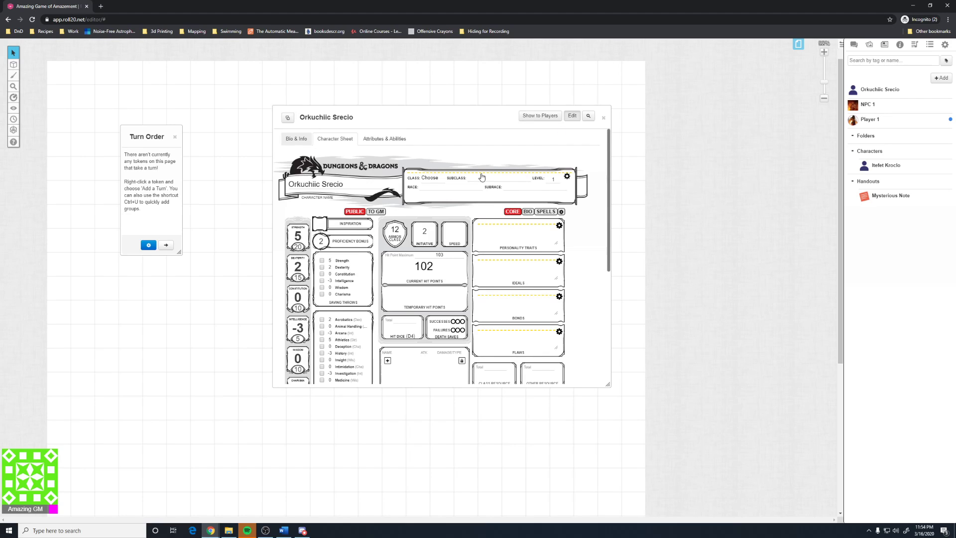
pyautogui.click(502, 126)
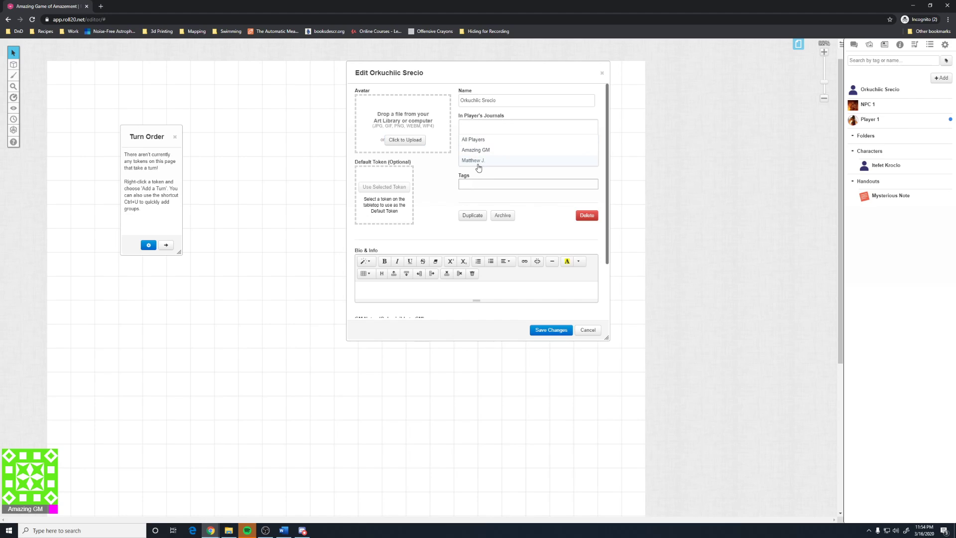
pyautogui.click(481, 147)
pyautogui.click(499, 126)
pyautogui.click(477, 139)
pyautogui.click(472, 160)
pyautogui.click(476, 191)
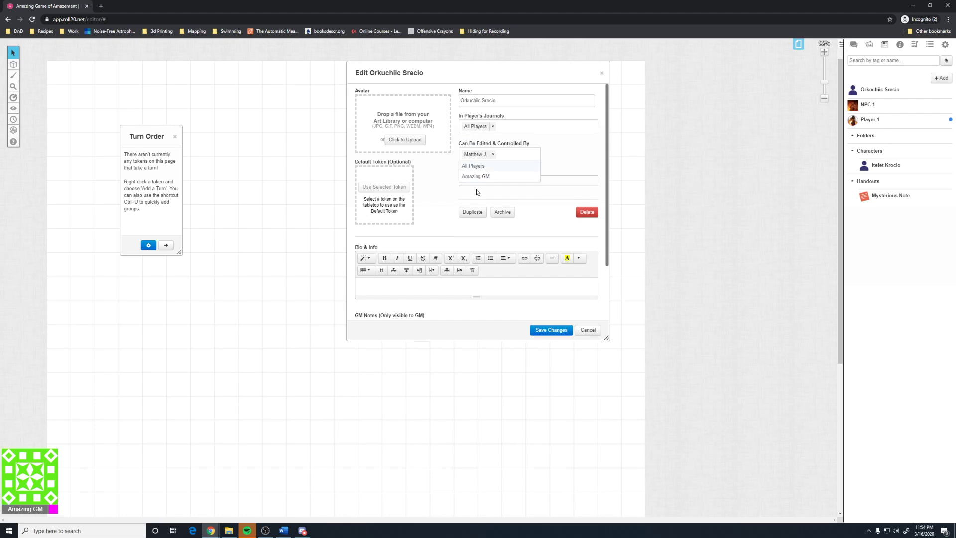
pyautogui.click(551, 331)
pyautogui.click(551, 332)
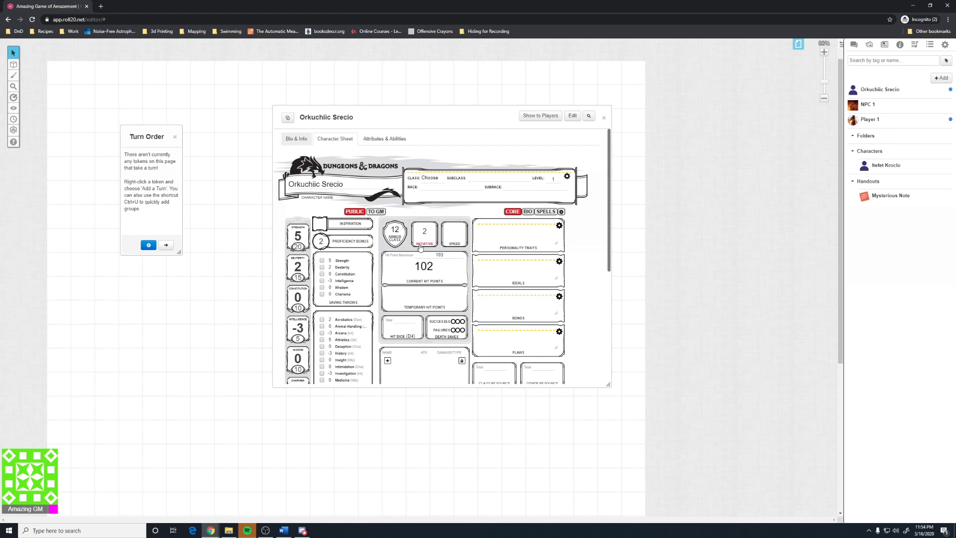
# - Set the character's class to Bard and close the class details for editing
pyautogui.click(567, 177)
pyautogui.click(567, 178)
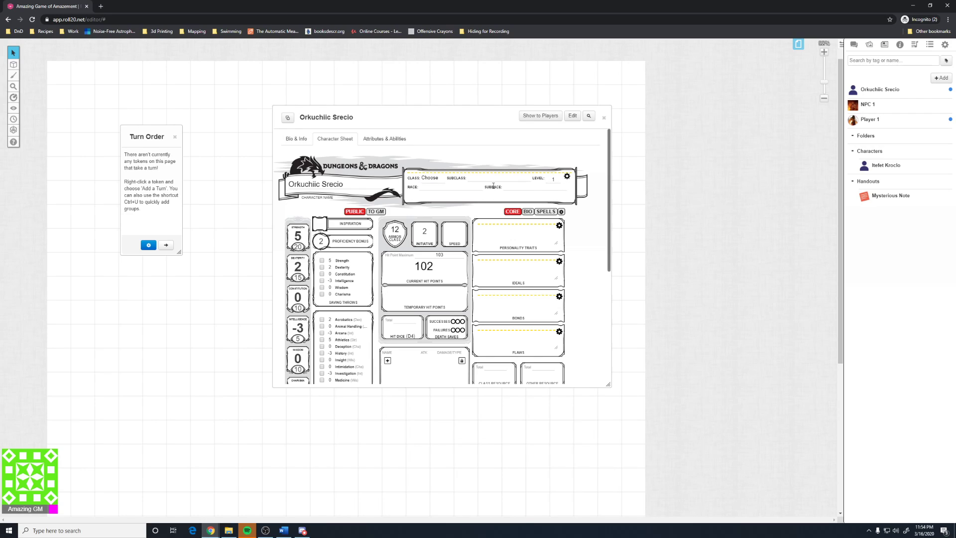
pyautogui.click(426, 178)
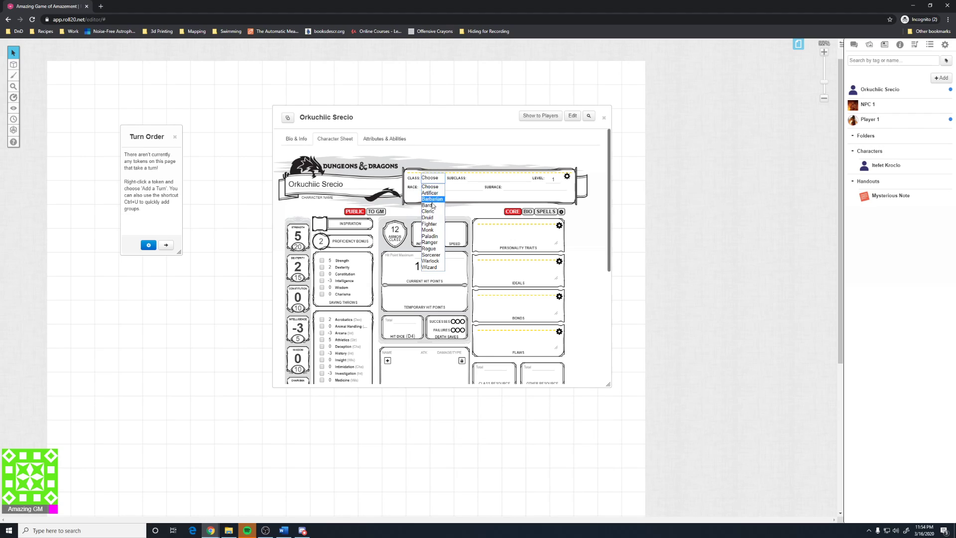
pyautogui.click(431, 199)
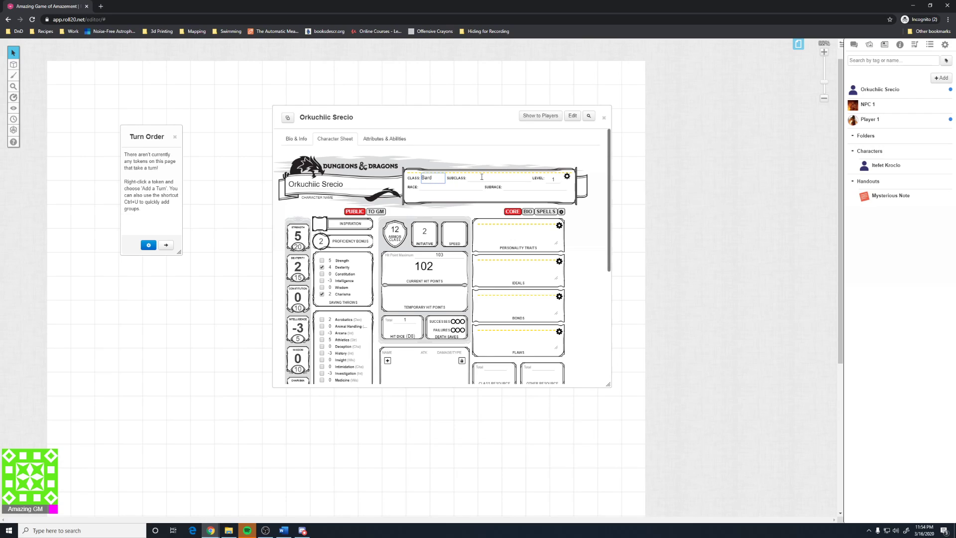
pyautogui.click(568, 177)
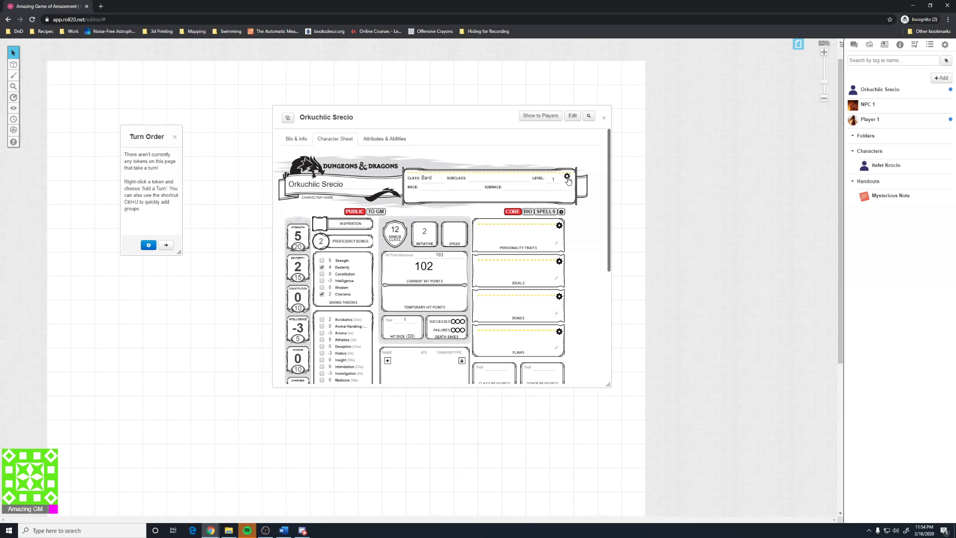
# - Close the Personality Traits, Ideals and Bonds boxes for editing, and reopen Bonds and Ideals
pyautogui.click(558, 225)
pyautogui.click(560, 256)
pyautogui.click(559, 288)
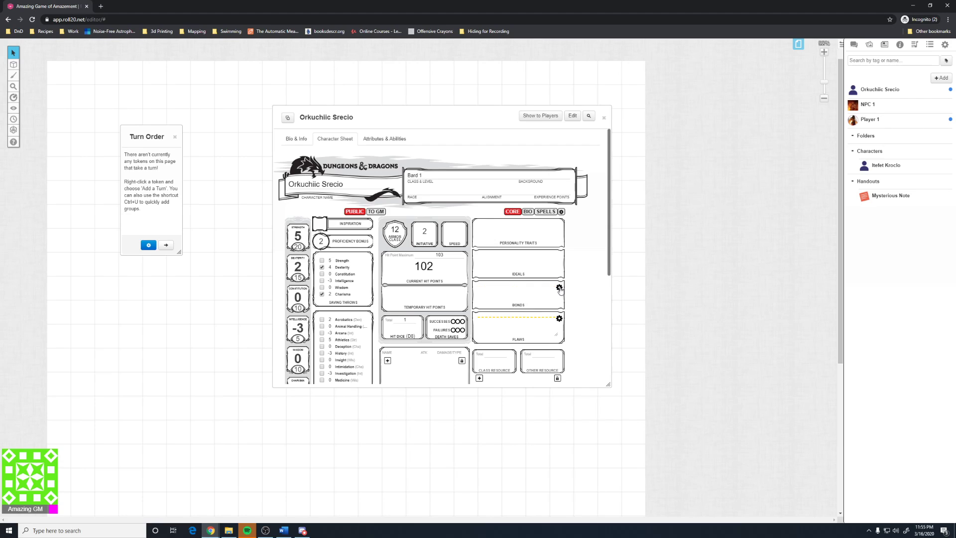
pyautogui.click(559, 288)
pyautogui.click(560, 257)
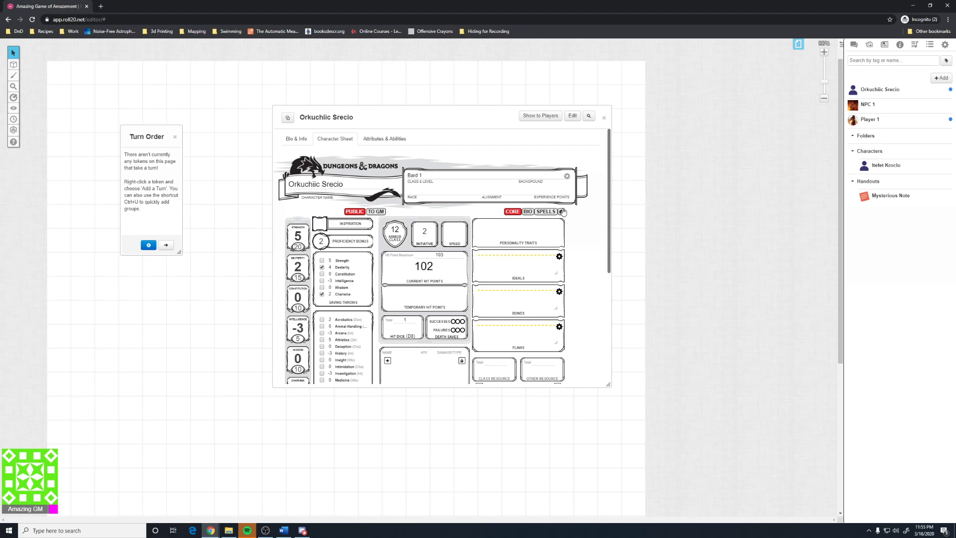
# - Start a new attack entry on the character sheet and add the plain Longsword item from the compendium
pyautogui.scroll(-3, 393, 219)
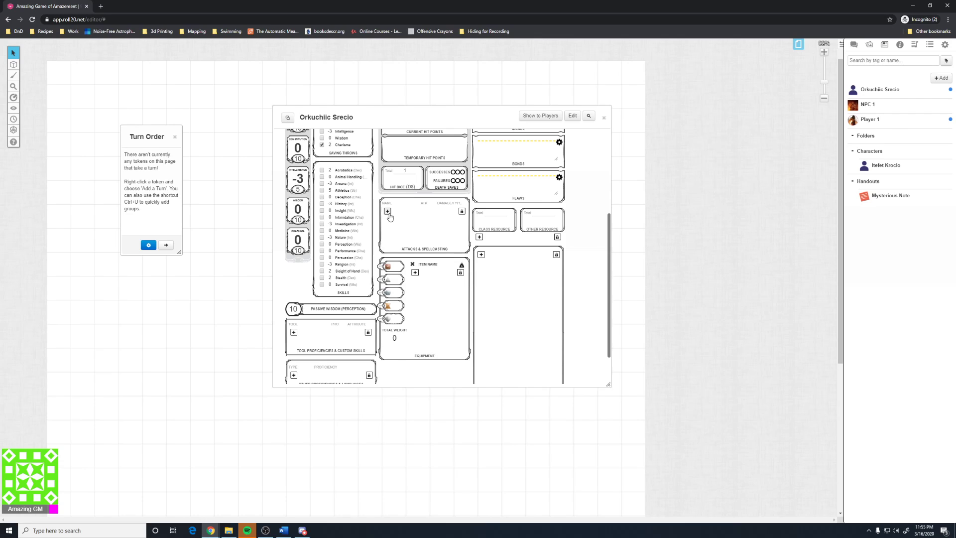
pyautogui.click(388, 212)
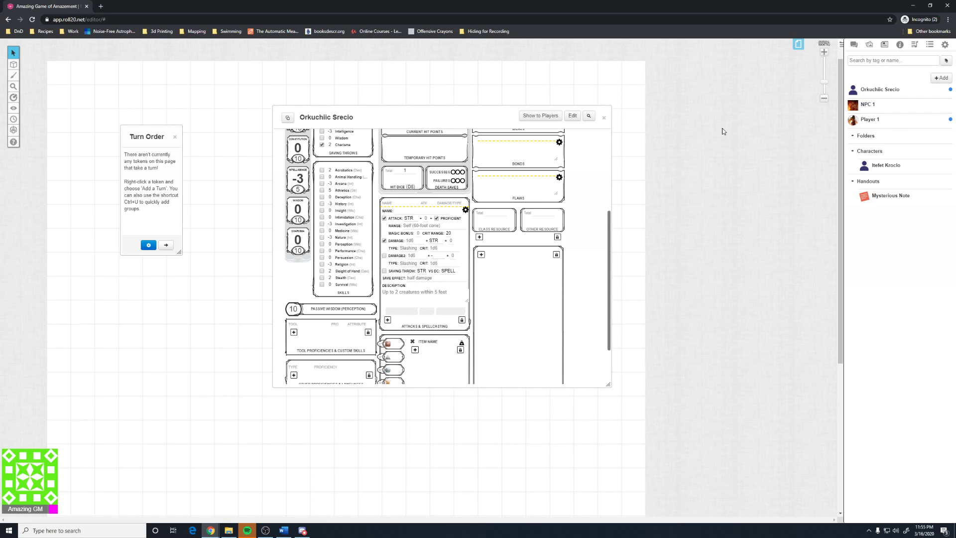
pyautogui.click(900, 45)
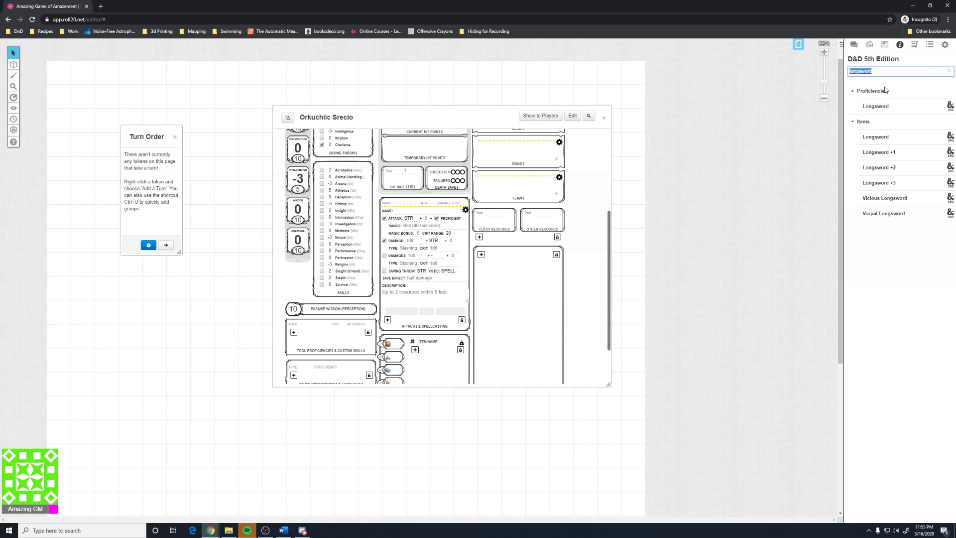
pyautogui.moveTo(884, 138); pyautogui.dragTo(466, 273)
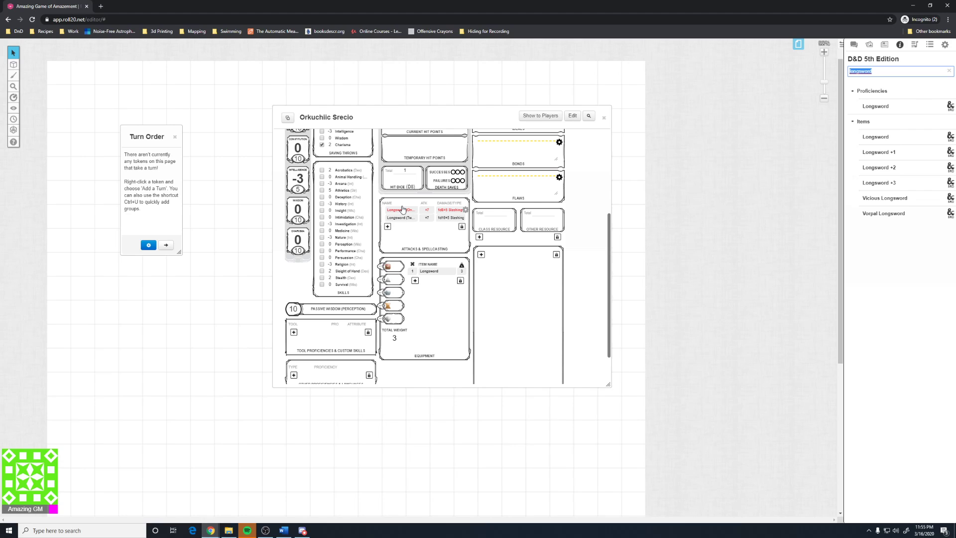
# - Open the details of the Longsword (Two-Handed) attack on the character sheet
pyautogui.click(465, 217)
pyautogui.scroll(2, 407, 229)
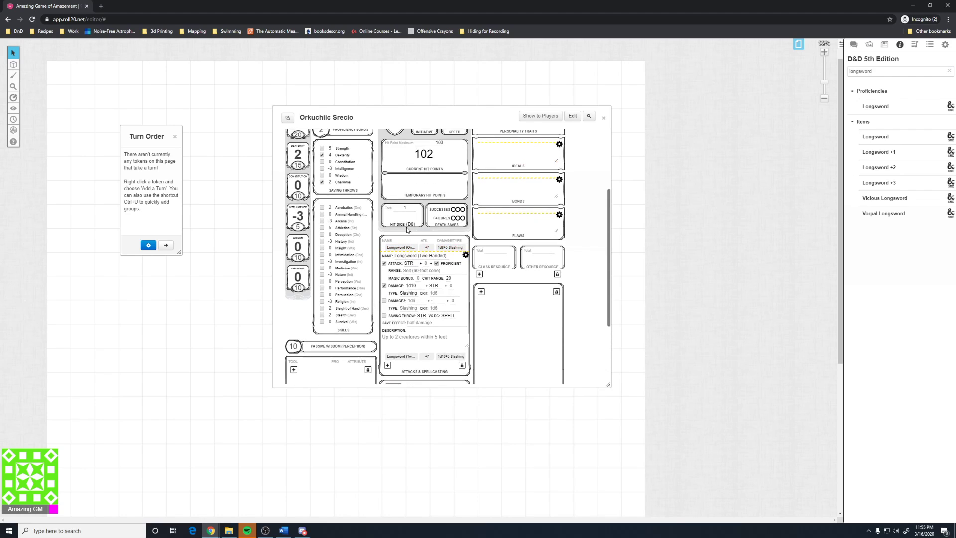
# - Change the Longsword (Two-Handed) attack's ability to DEX and close its details
pyautogui.scroll(2, 408, 229)
pyautogui.click(409, 301)
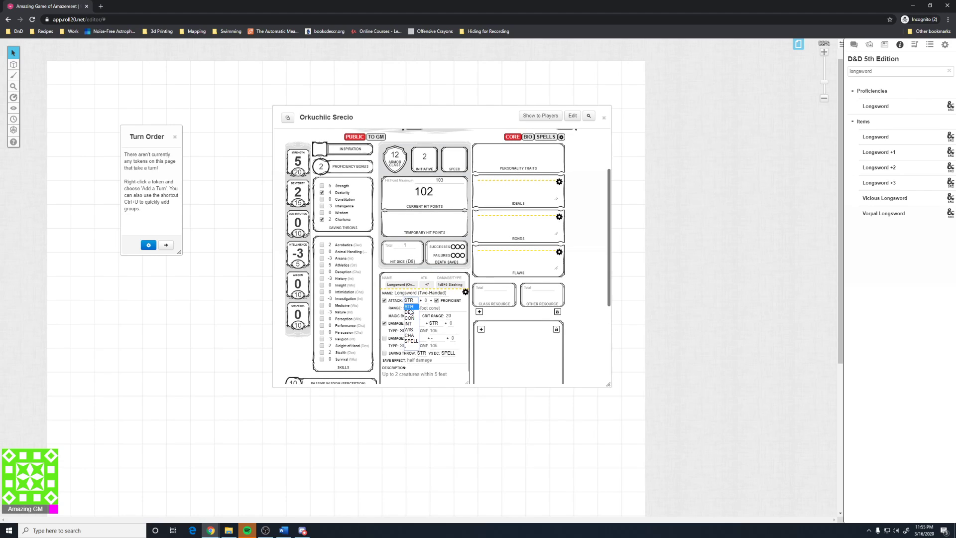
pyautogui.click(410, 312)
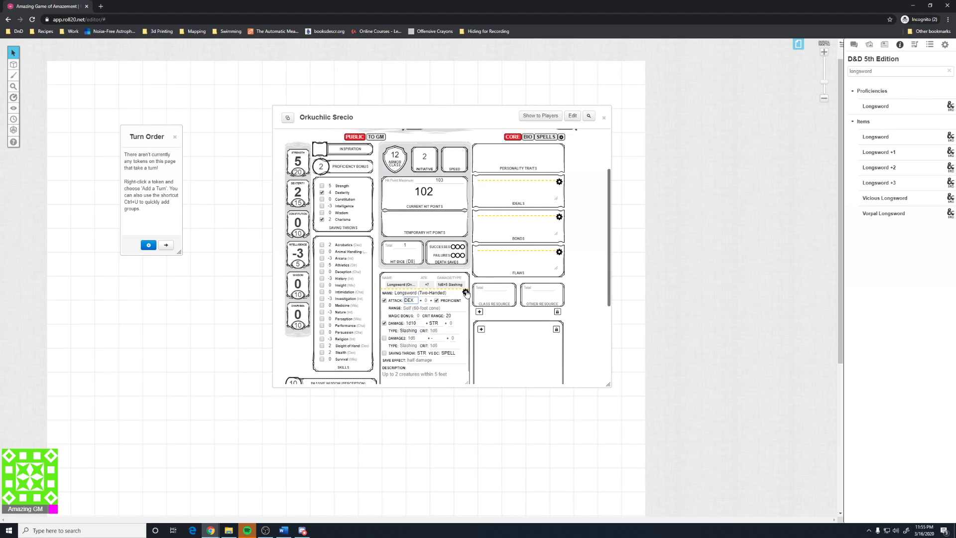
pyautogui.click(465, 292)
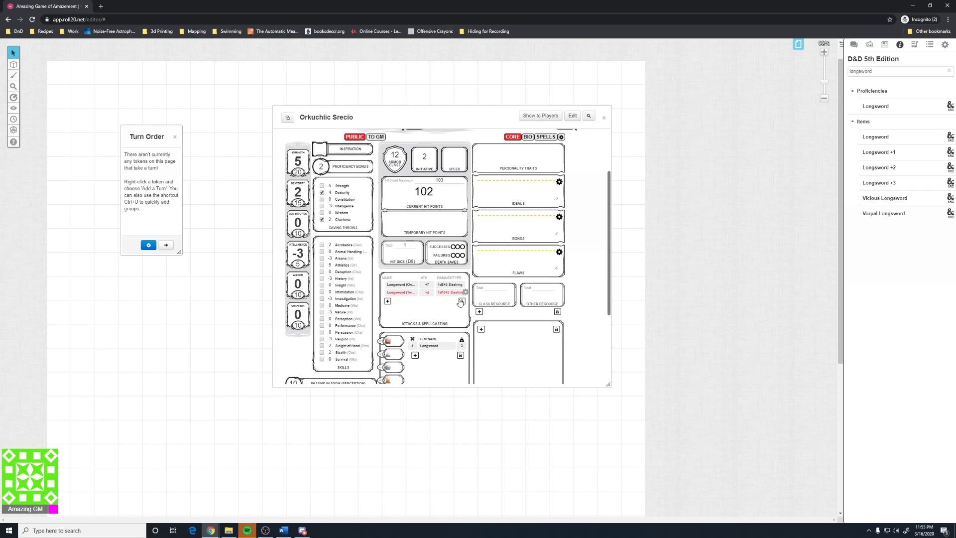
# - Add a new attack named "homebrew" with damage 1d6+1d8 and the description "If crit do extra [[1d8]]"
pyautogui.click(388, 302)
pyautogui.click(414, 301)
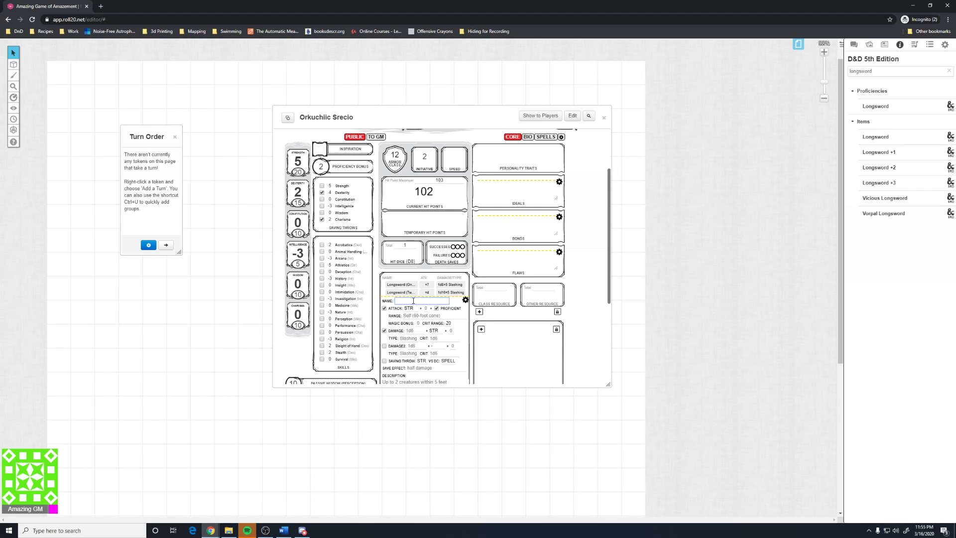
pyautogui.scroll(-1, 410, 302)
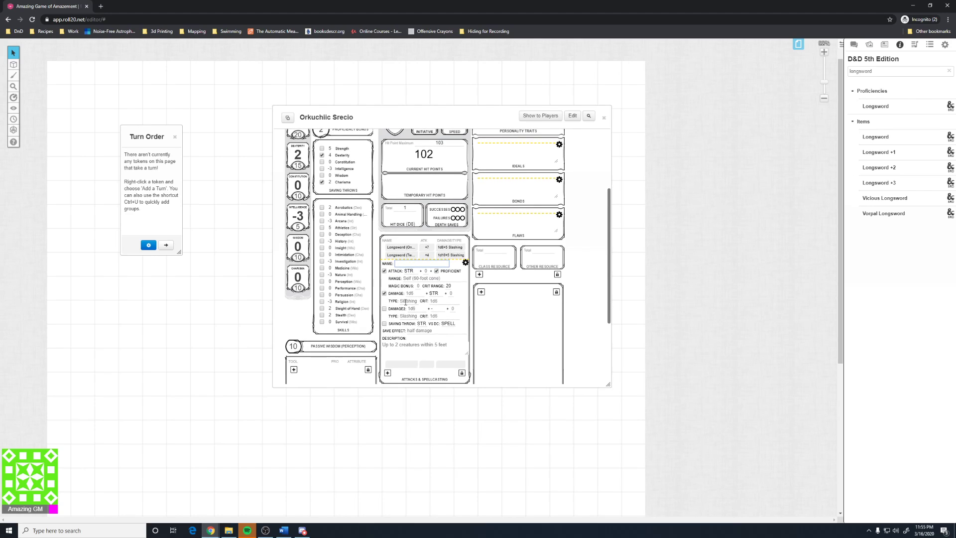
pyautogui.click(409, 294)
pyautogui.click(401, 350)
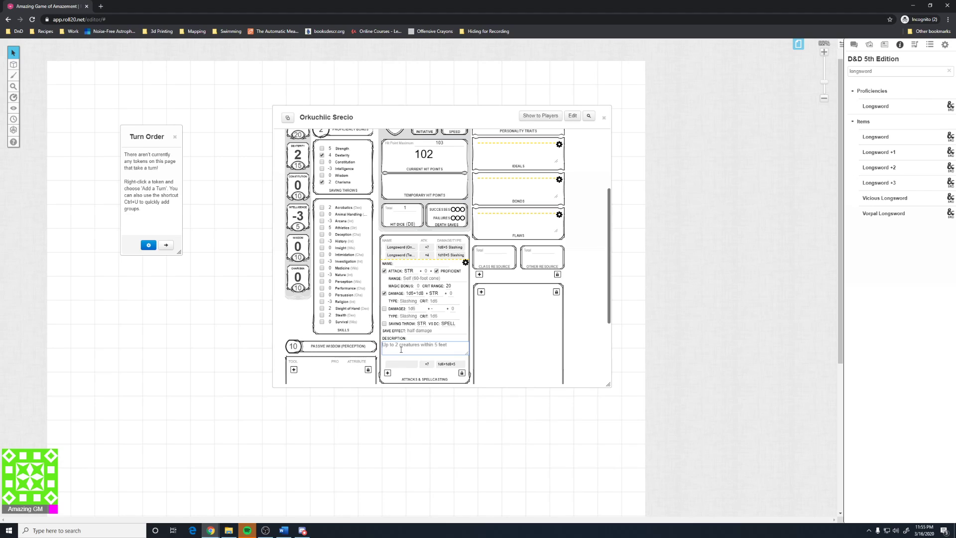
pyautogui.write('If crit do extra [[1d8')
pyautogui.write(']]')
pyautogui.click(435, 264)
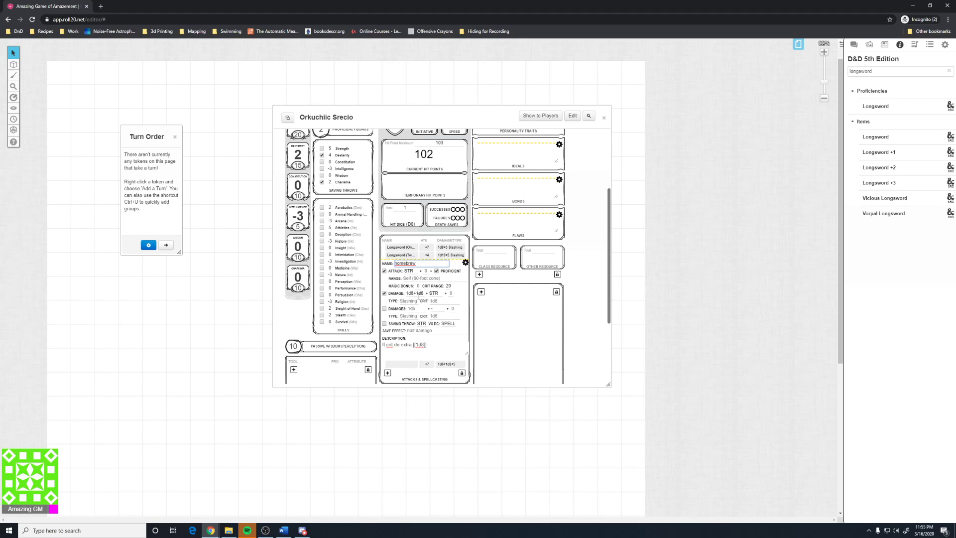
# - Enable a second damage of 2d6 with type Poison on the homebrew attack and close its details
pyautogui.click(419, 286)
pyautogui.click(427, 270)
pyautogui.write('1')
pyautogui.click(452, 293)
pyautogui.click(384, 309)
pyautogui.click(416, 309)
pyautogui.press('Tab')
pyautogui.press('Tab')
pyautogui.press('Tab')
pyautogui.write('F')
pyautogui.write('ois')
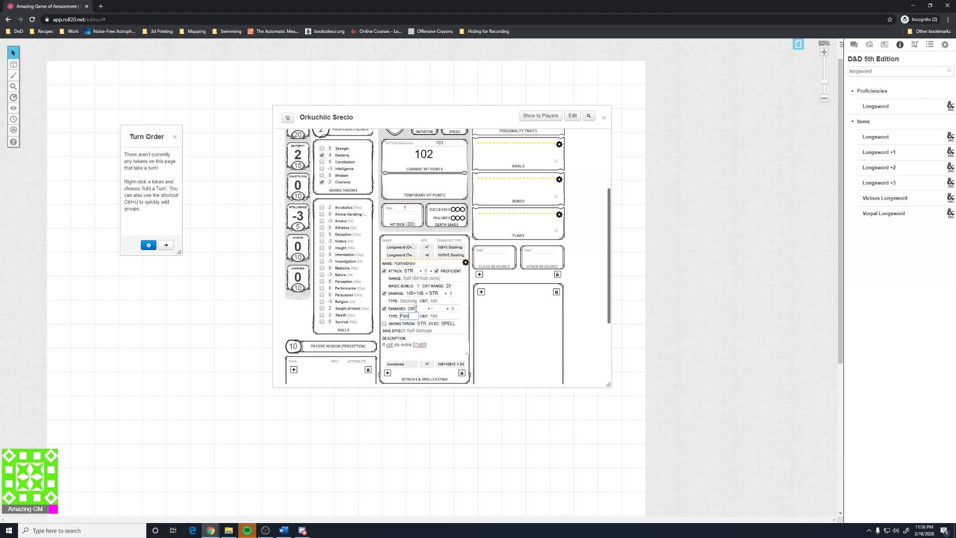
pyautogui.write('on')
pyautogui.click(465, 263)
# - Roll the homebrew attack and examine its result in the chat
pyautogui.click(398, 268)
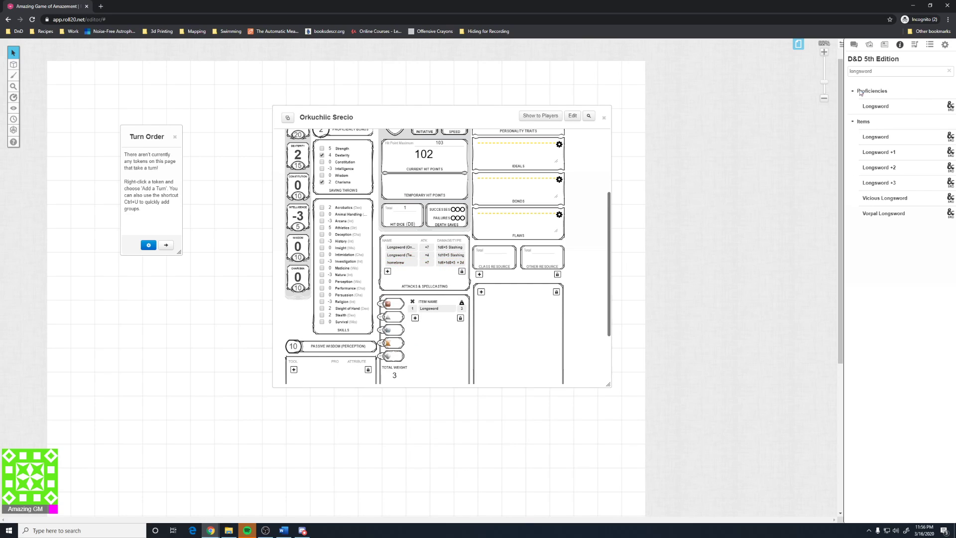
pyautogui.click(854, 45)
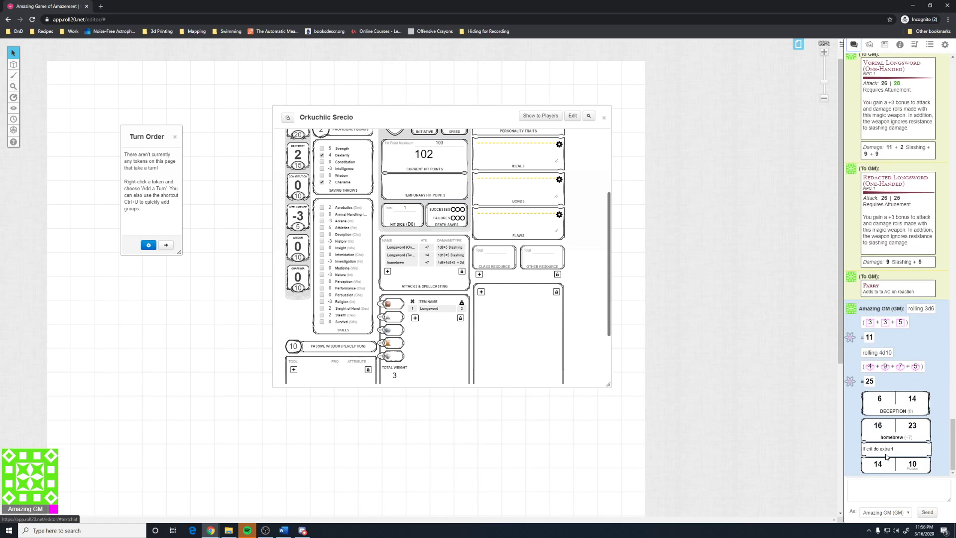
pyautogui.moveTo(893, 450)
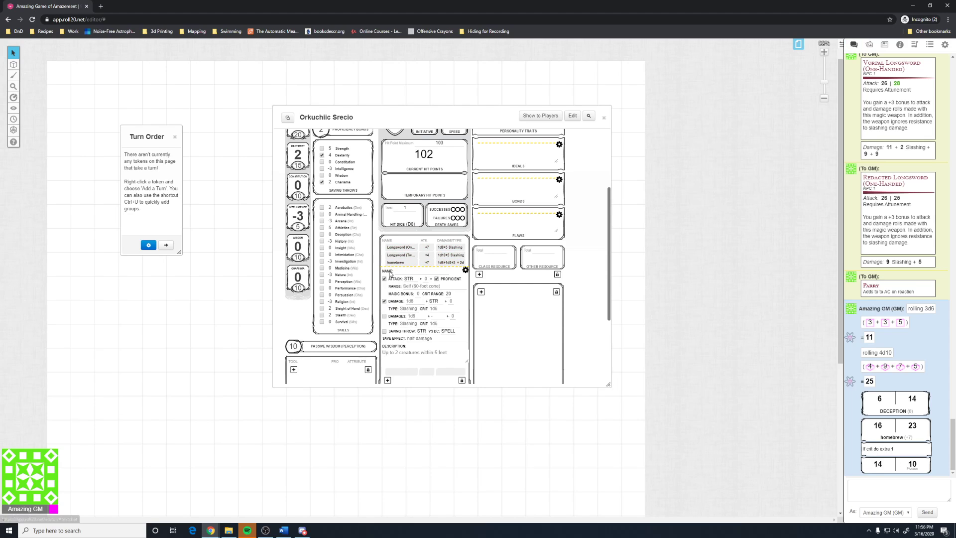
# - Add another blank attack entry and keep STR as its saving throw ability
pyautogui.click(388, 272)
pyautogui.scroll(-1, 404, 279)
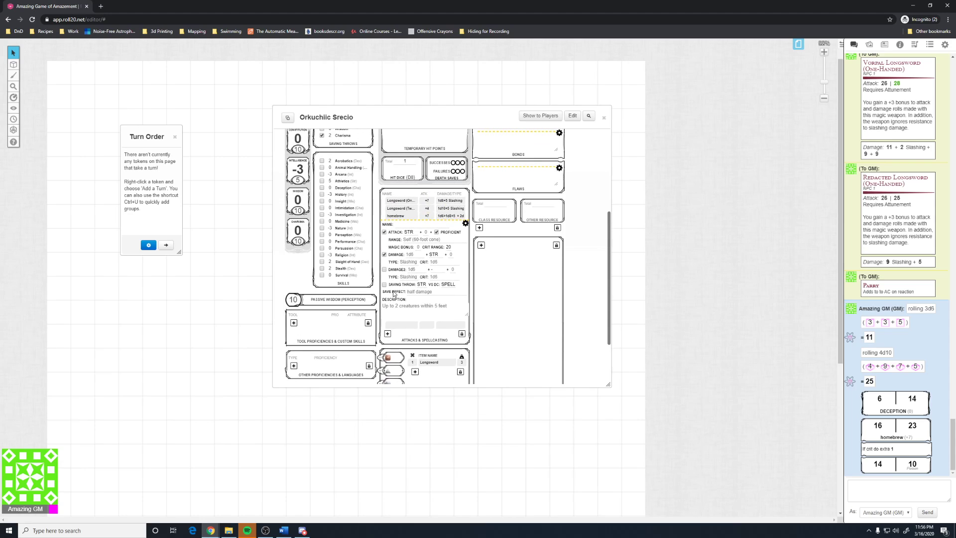
pyautogui.click(422, 286)
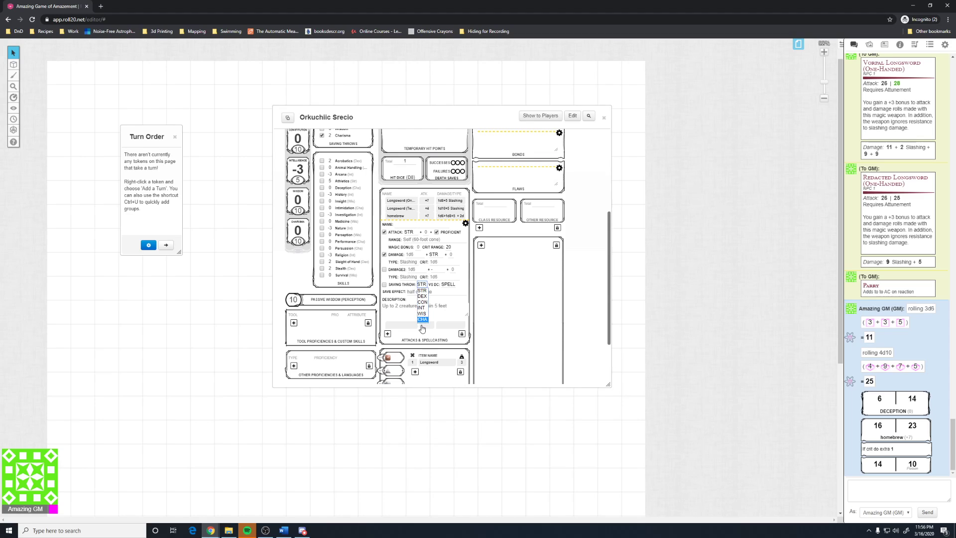
pyautogui.click(424, 290)
# - Try FLAT as the blank attack's saving throw DC and set it back to SPELL
pyautogui.click(447, 285)
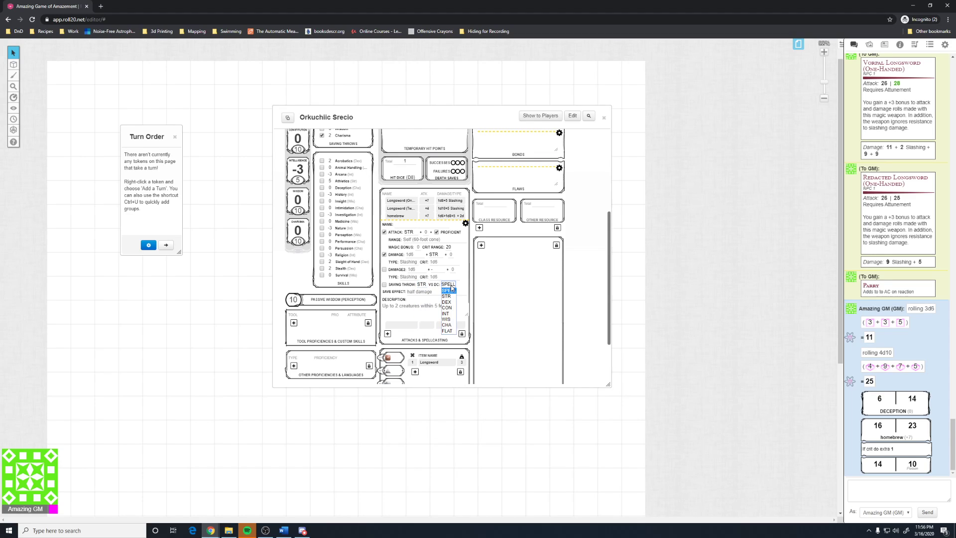
pyautogui.click(448, 313)
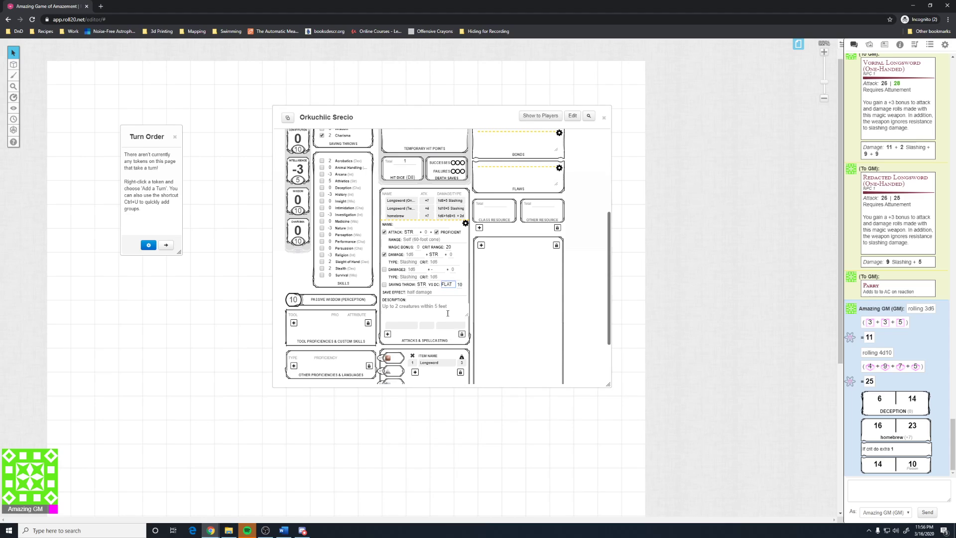
pyautogui.click(448, 287)
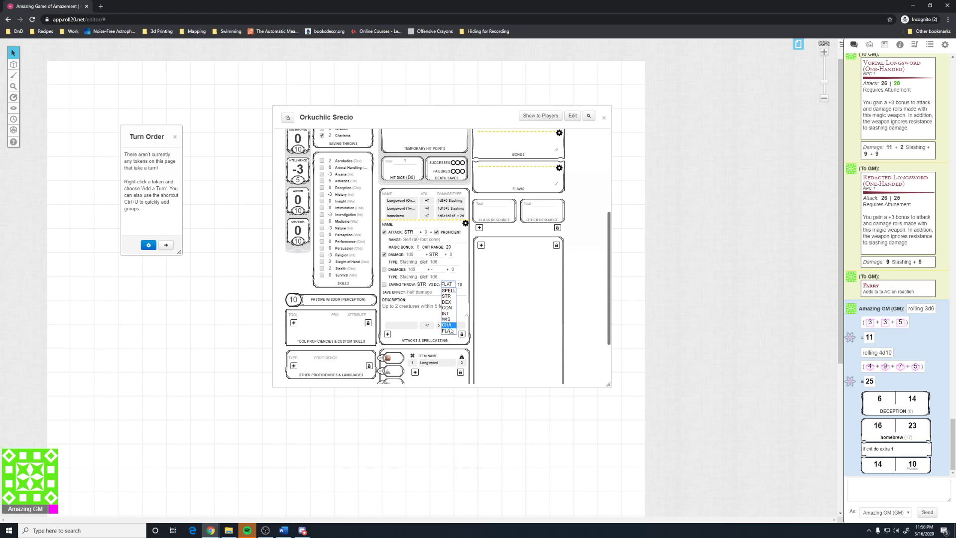
pyautogui.click(452, 290)
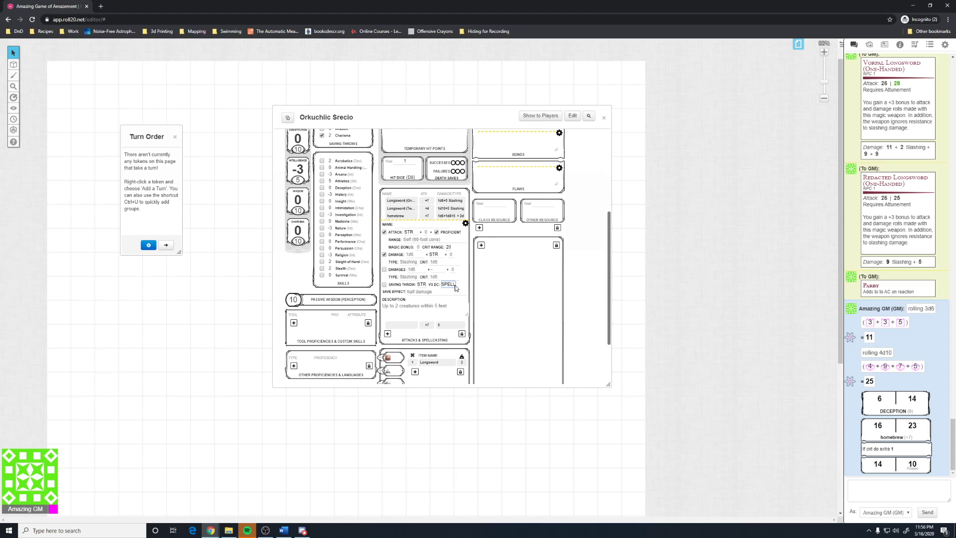
pyautogui.click(427, 293)
# - Search the compendium for "fireba" and add the Fireball spell to the character sheet
pyautogui.click(902, 47)
pyautogui.doubleClick(892, 71)
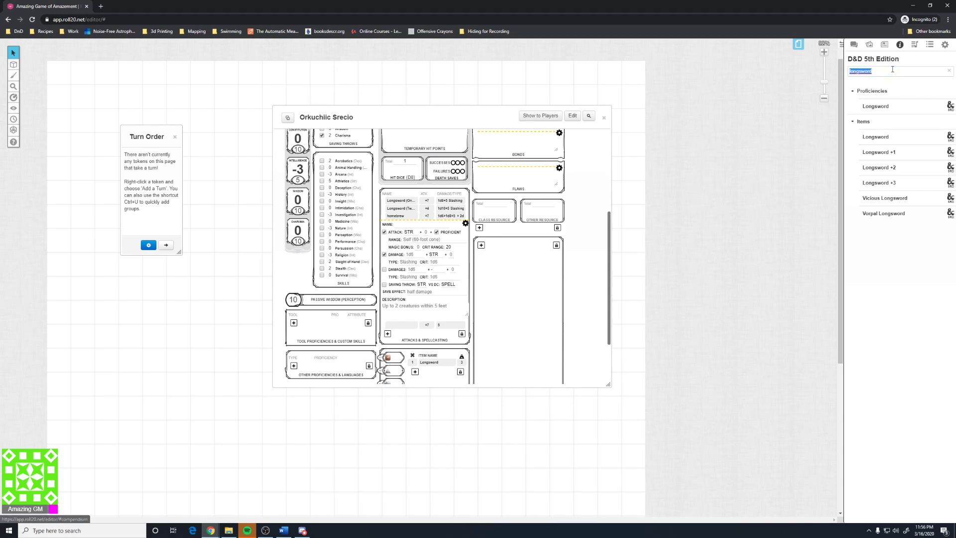
pyautogui.write('firewa')
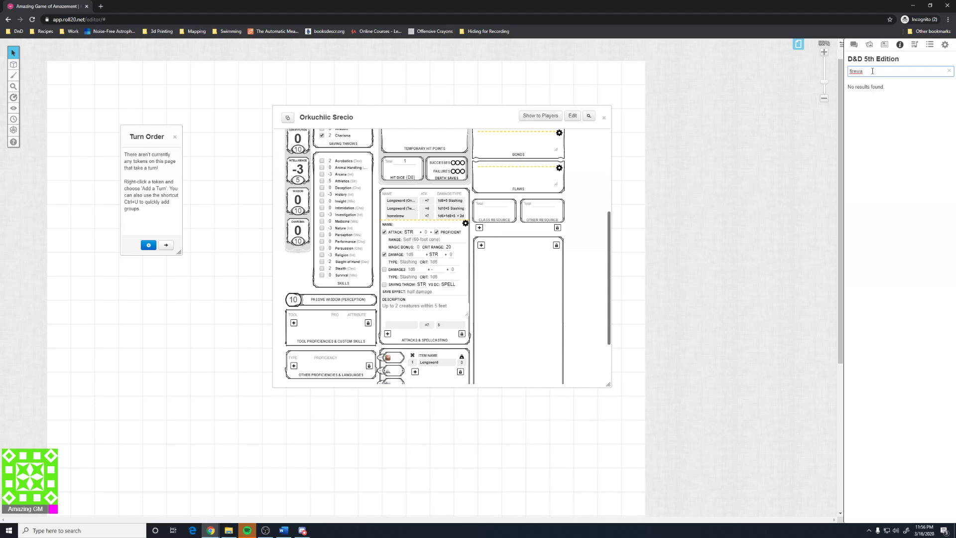
pyautogui.press('BackSpace')
pyautogui.press('BackSpace')
pyautogui.write('e')
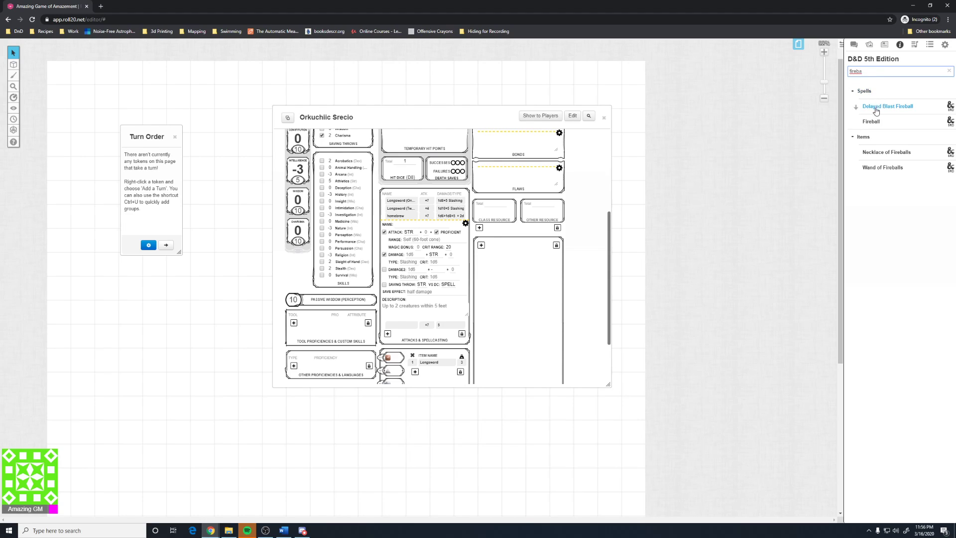
pyautogui.moveTo(872, 121); pyautogui.dragTo(460, 273)
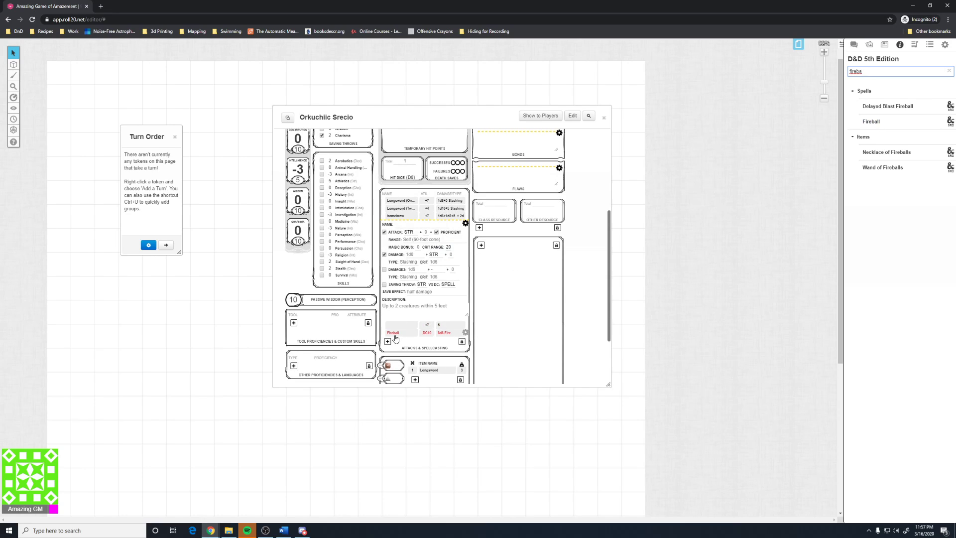
pyautogui.click(396, 338)
pyautogui.click(493, 309)
pyautogui.scroll(-2, 518, 334)
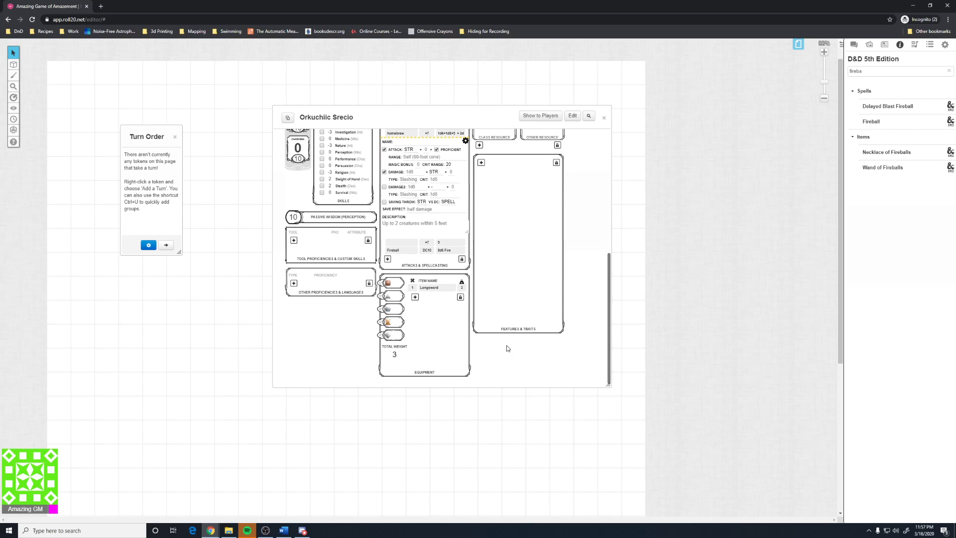
pyautogui.scroll(3, 498, 325)
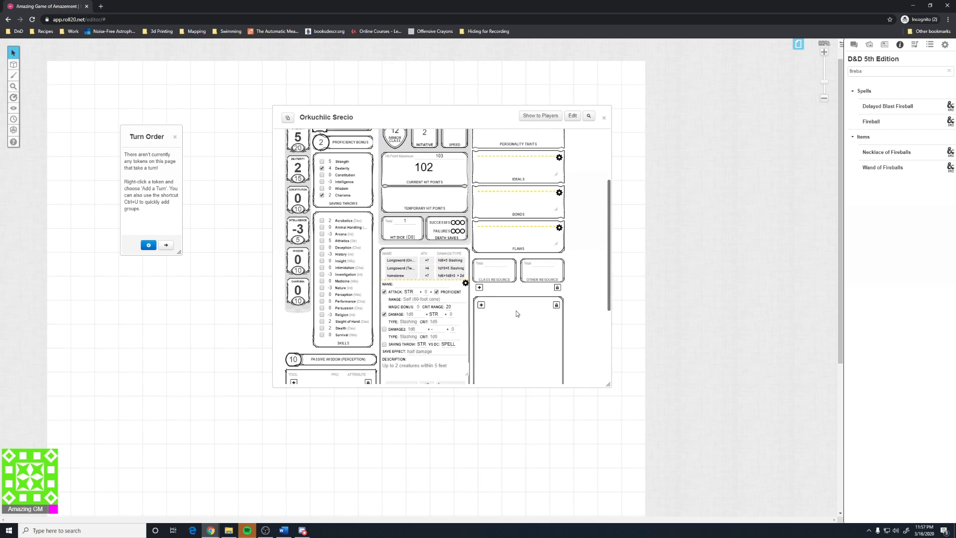
pyautogui.click(490, 275)
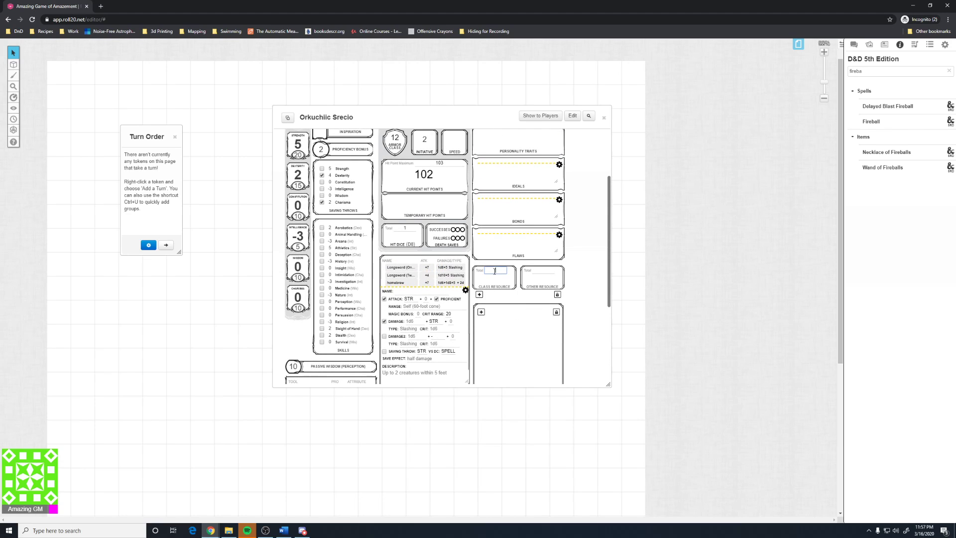
pyautogui.click(495, 288)
pyautogui.write('B')
pyautogui.click(492, 273)
# - Search the compendium for "arrows" and add the plain Arrows item to the character sheet
pyautogui.tripleClick(876, 72)
pyautogui.write('arrows')
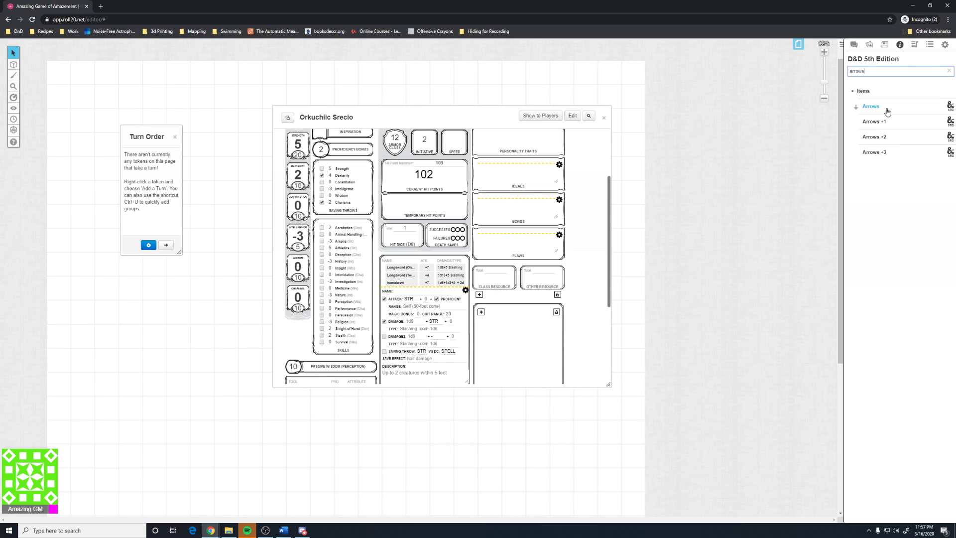
pyautogui.moveTo(871, 107); pyautogui.dragTo(454, 304)
# - Set the Arrows quantity in the equipment list to 40 and the Arrows resource total to 40
pyautogui.scroll(-3, 439, 319)
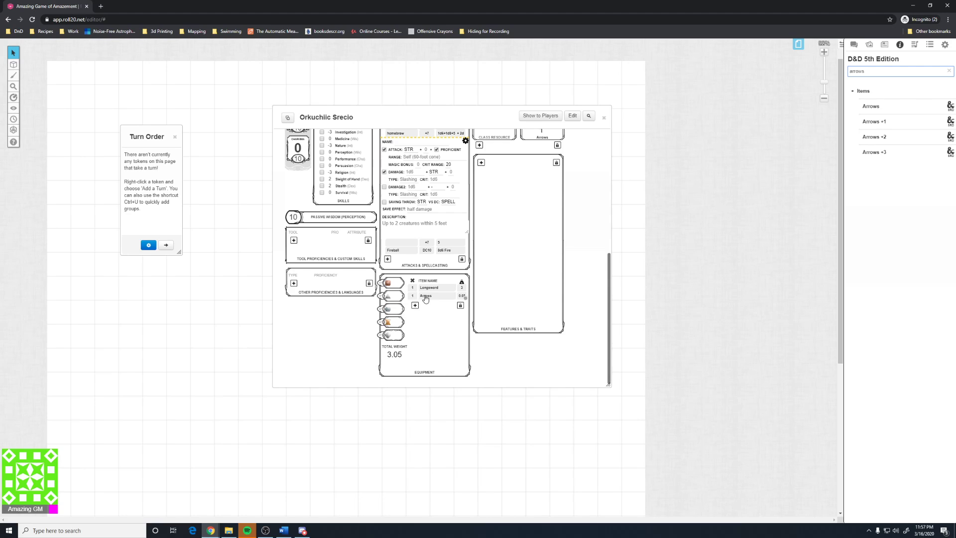
pyautogui.scroll(2, 480, 271)
pyautogui.scroll(-2, 535, 211)
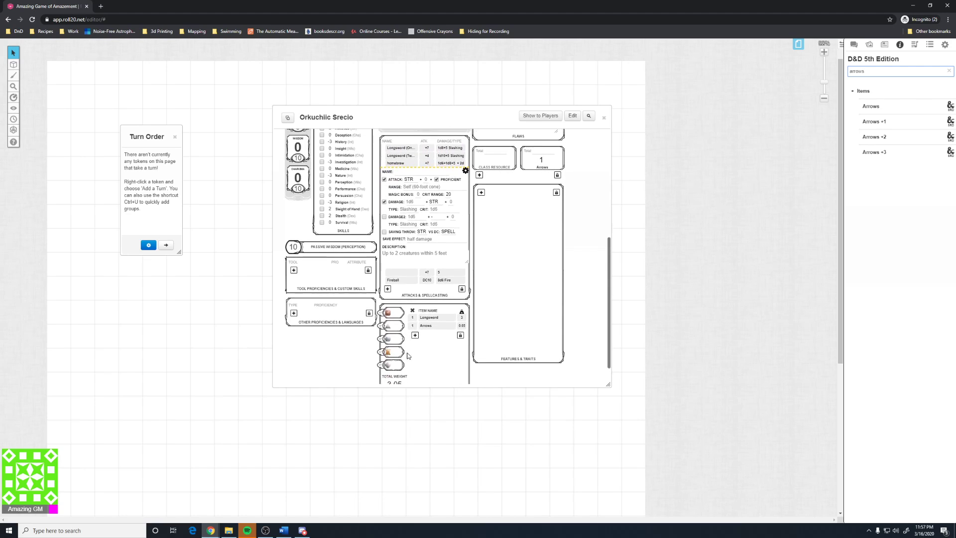
pyautogui.click(417, 297)
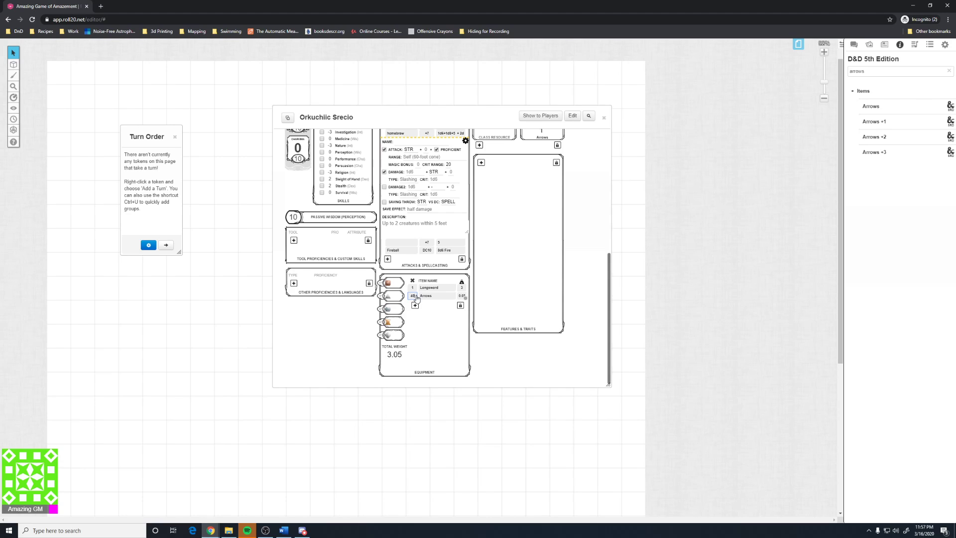
pyautogui.scroll(2, 498, 279)
pyautogui.click(544, 196)
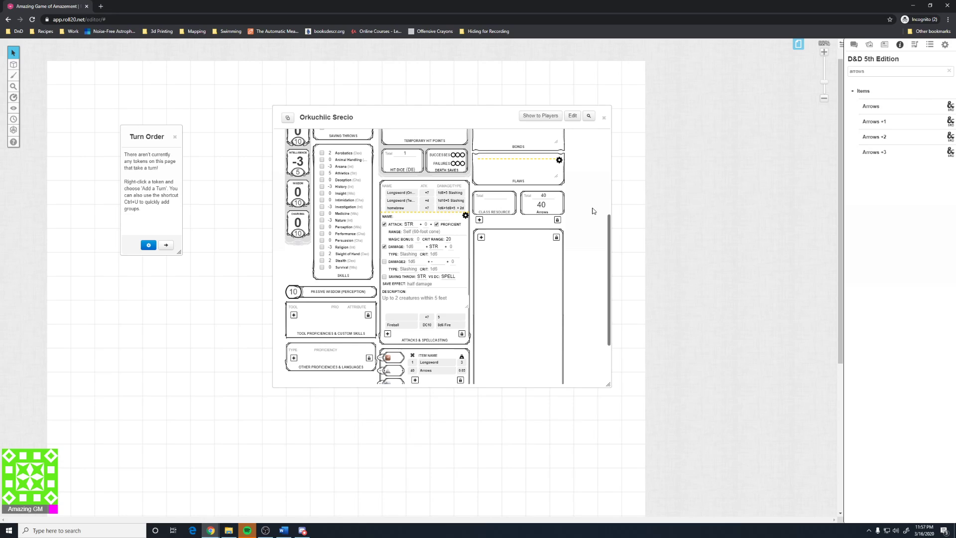
# - Lower the current count of the Arrows resource to 34 and check the Arrows quantity in the equipment list
pyautogui.click(560, 208)
pyautogui.click(560, 208)
pyautogui.click(560, 207)
pyautogui.click(560, 208)
pyautogui.click(560, 207)
pyautogui.click(561, 207)
pyautogui.scroll(-2, 492, 290)
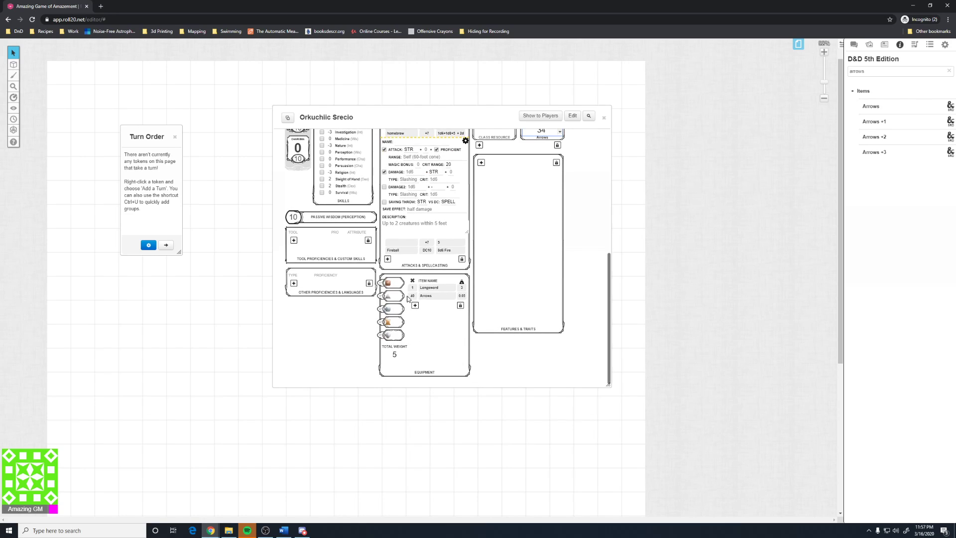
pyautogui.scroll(2, 428, 305)
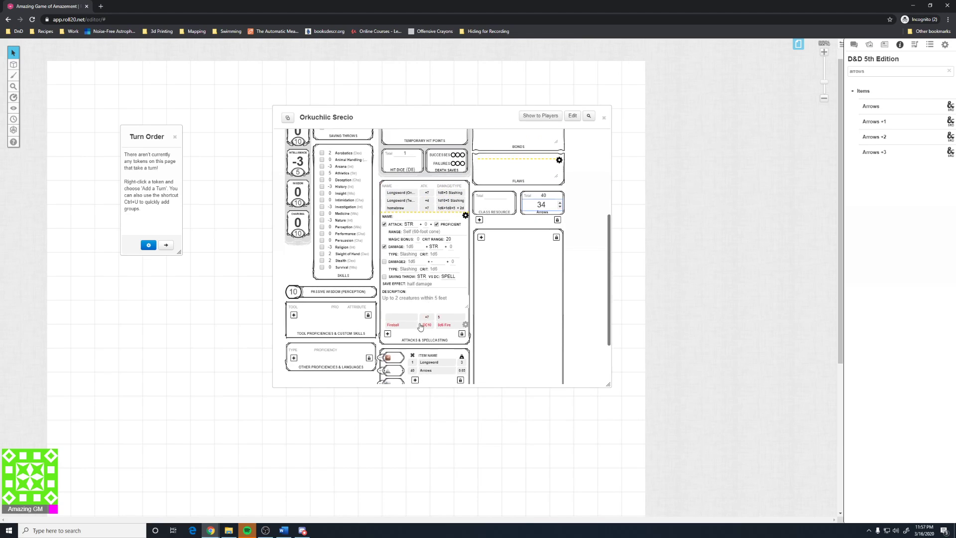
pyautogui.scroll(-2, 421, 327)
pyautogui.scroll(2, 538, 233)
pyautogui.scroll(-1, 468, 199)
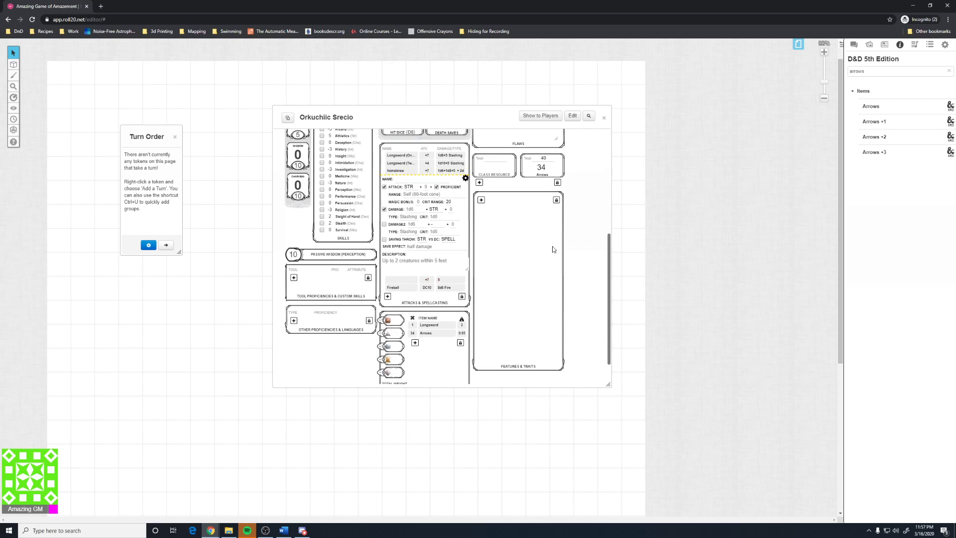
# - Name the class resource "Divine Sense" with a total of 2, and lower its current count from full to 1
pyautogui.scroll(1, 553, 249)
pyautogui.click(498, 211)
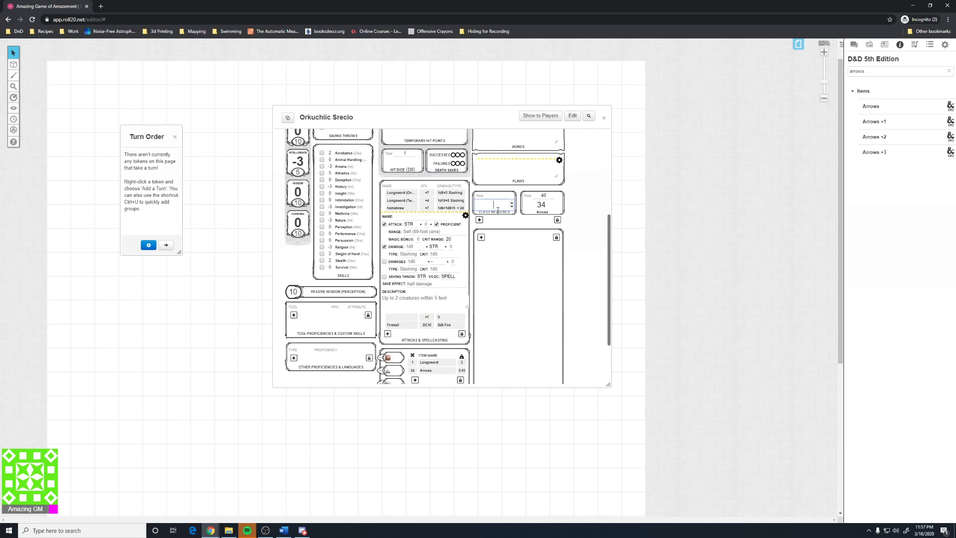
pyautogui.click(496, 211)
pyautogui.click(494, 206)
pyautogui.write('2')
pyautogui.click(498, 195)
pyautogui.write('2')
pyautogui.click(503, 212)
pyautogui.click(512, 207)
# - Add three more rows of empty resource boxes below Divine Sense and Arrows
pyautogui.click(479, 221)
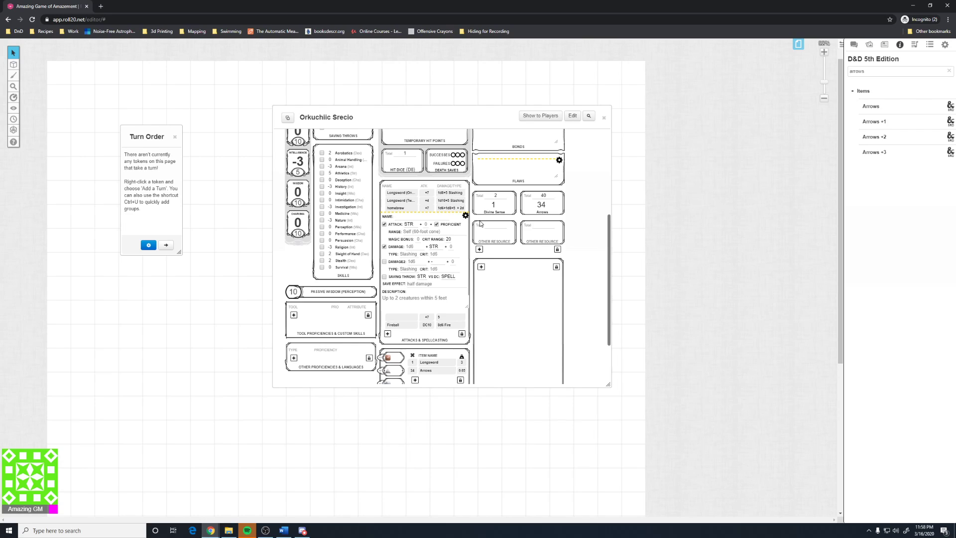
pyautogui.click(479, 249)
pyautogui.click(479, 279)
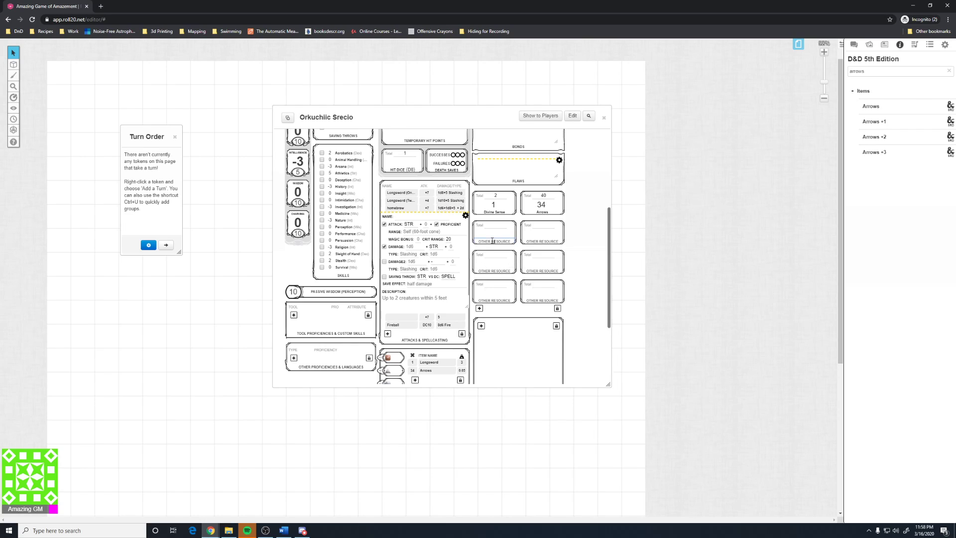
# - Name the resource below Divine Sense "Level 1 Spell slot" and add a row beneath it with a resource named "df"
pyautogui.click(492, 241)
pyautogui.write('Level 1 Spell slot')
pyautogui.click(532, 242)
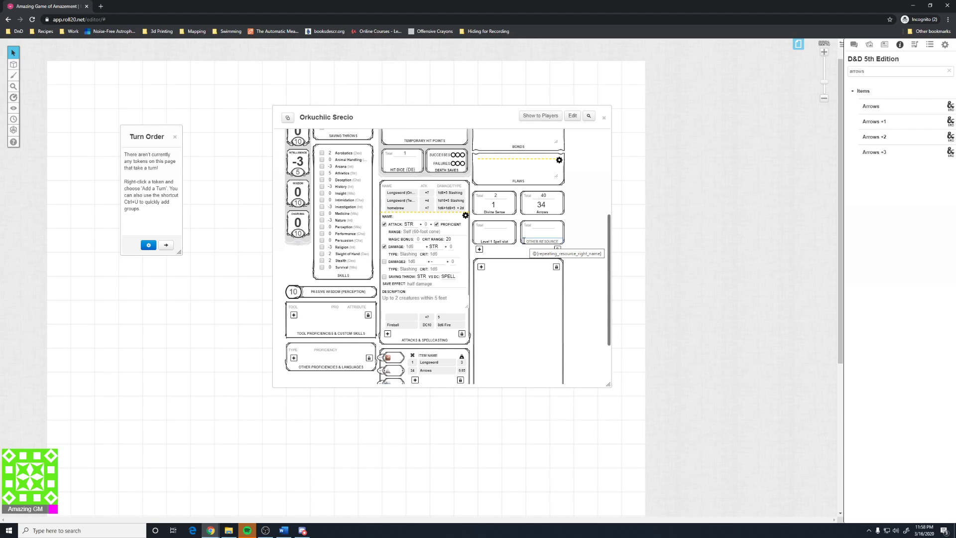
pyautogui.click(480, 250)
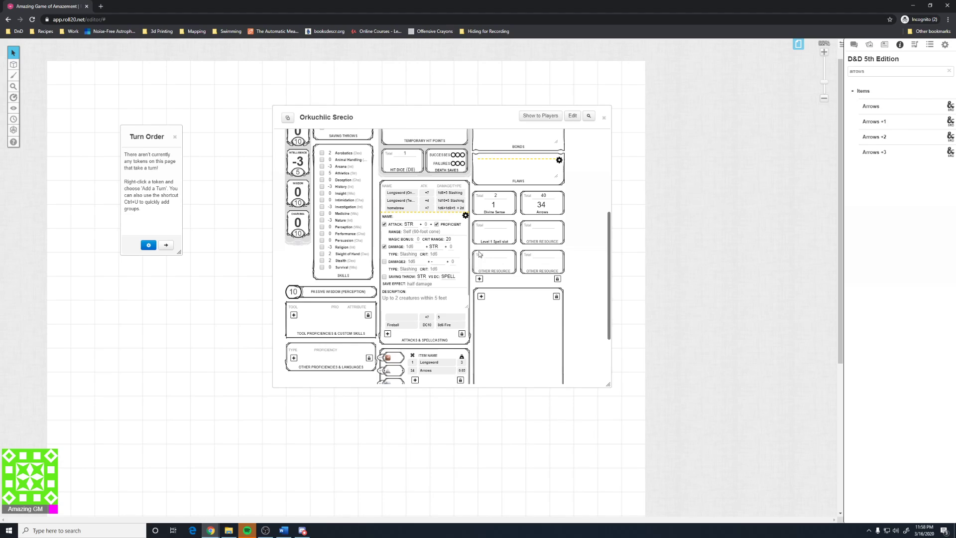
pyautogui.click(491, 273)
pyautogui.write('df')
pyautogui.click(548, 238)
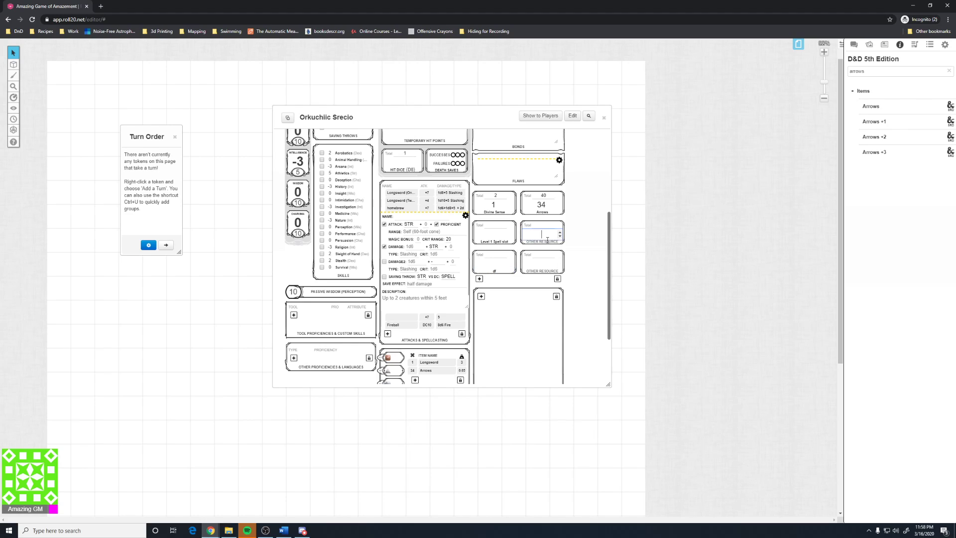
# - Add two more resource rows, naming a resource "df" only in the first of them and leaving the last row blank
pyautogui.click(479, 278)
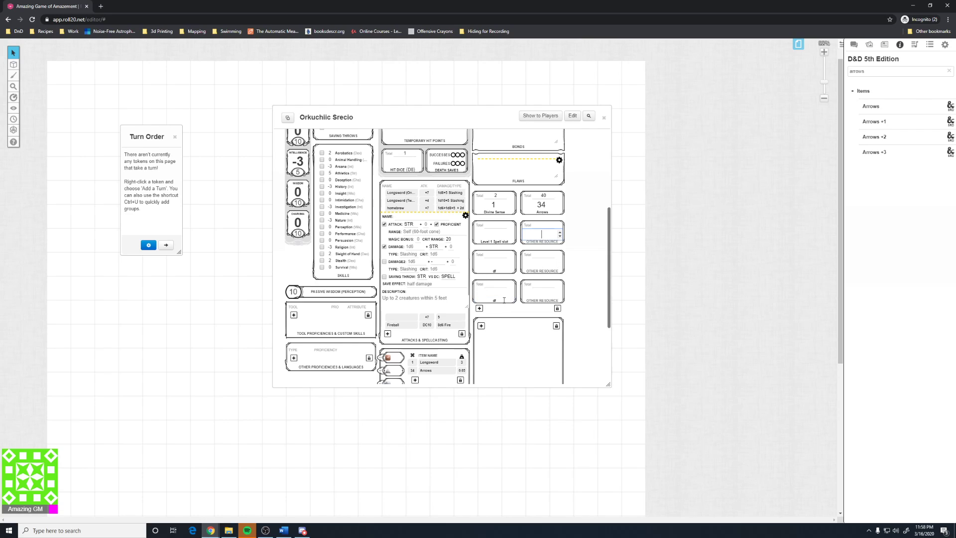
pyautogui.click(480, 308)
pyautogui.write('df')
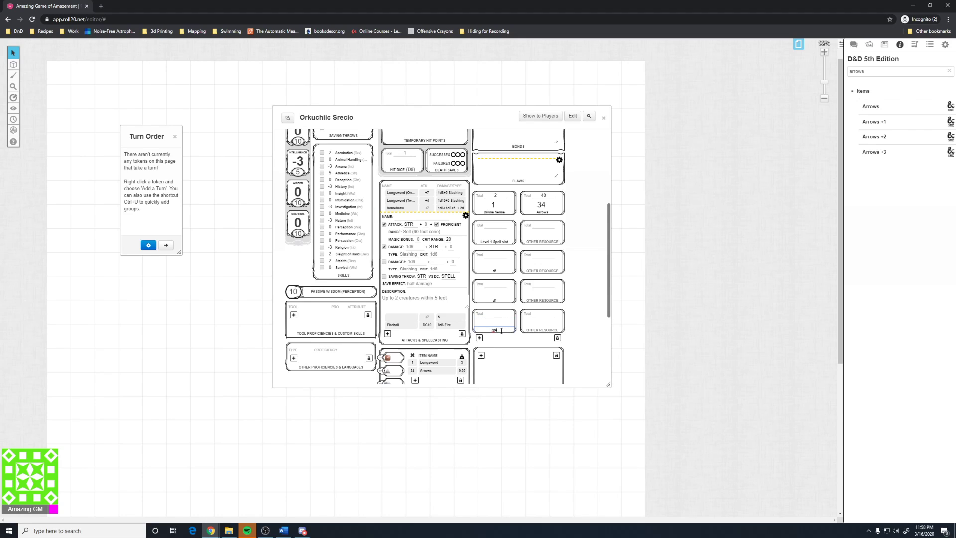
pyautogui.press('BackSpace')
pyautogui.press('BackSpace')
pyautogui.click(535, 291)
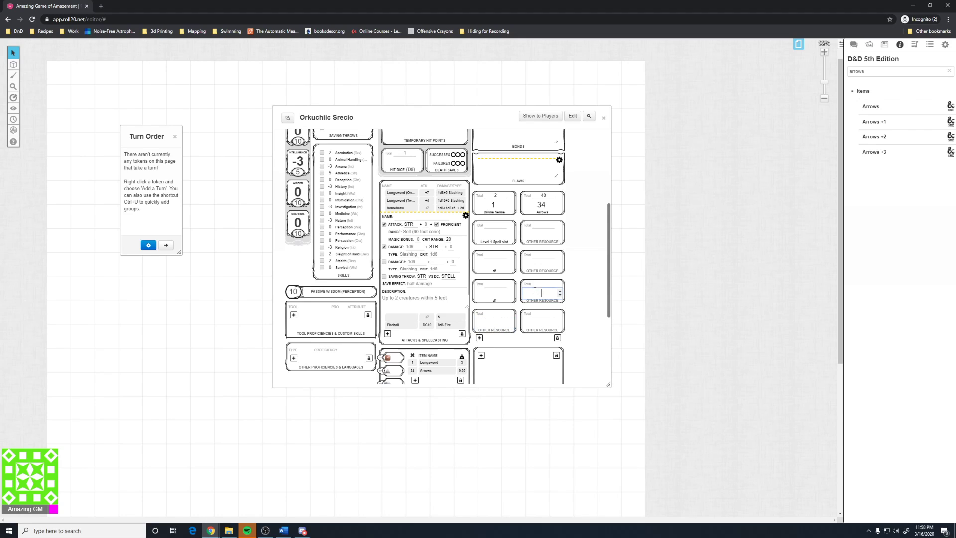
# - Name the resource box directly below Arrows "asda"
pyautogui.click(544, 241)
pyautogui.write('asda')
pyautogui.click(490, 330)
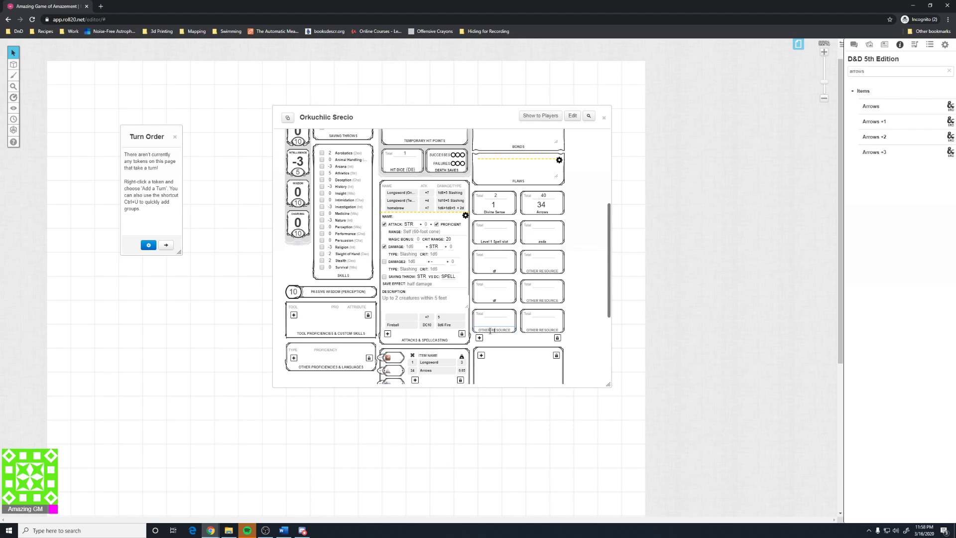
# - Delete all the extra resource rows below Divine Sense and Arrows, and return to the start of the character sheet
pyautogui.click(557, 338)
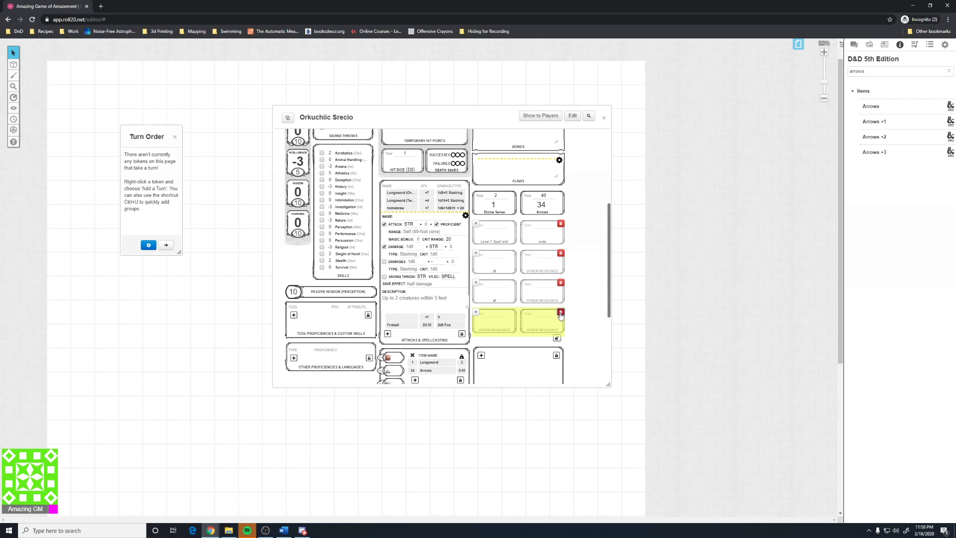
pyautogui.click(561, 313)
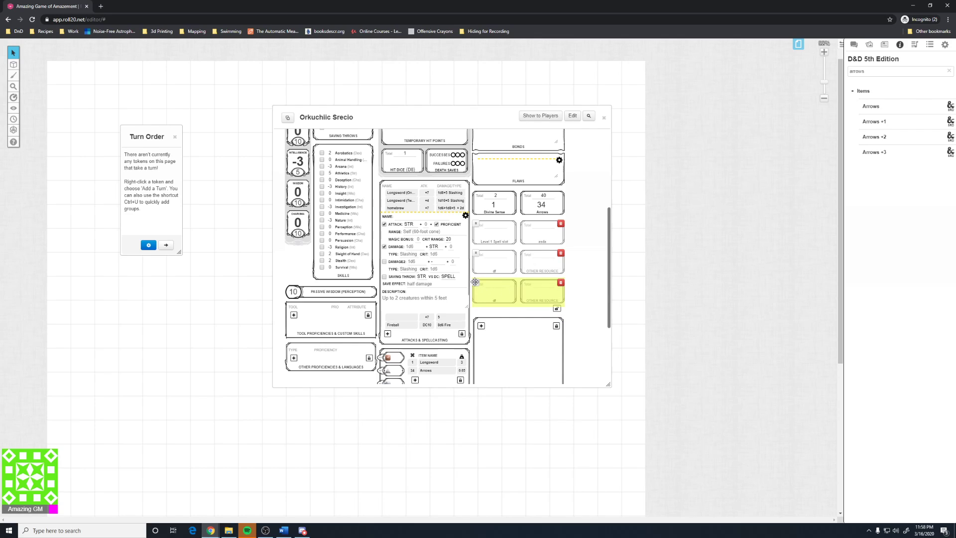
pyautogui.click(561, 254)
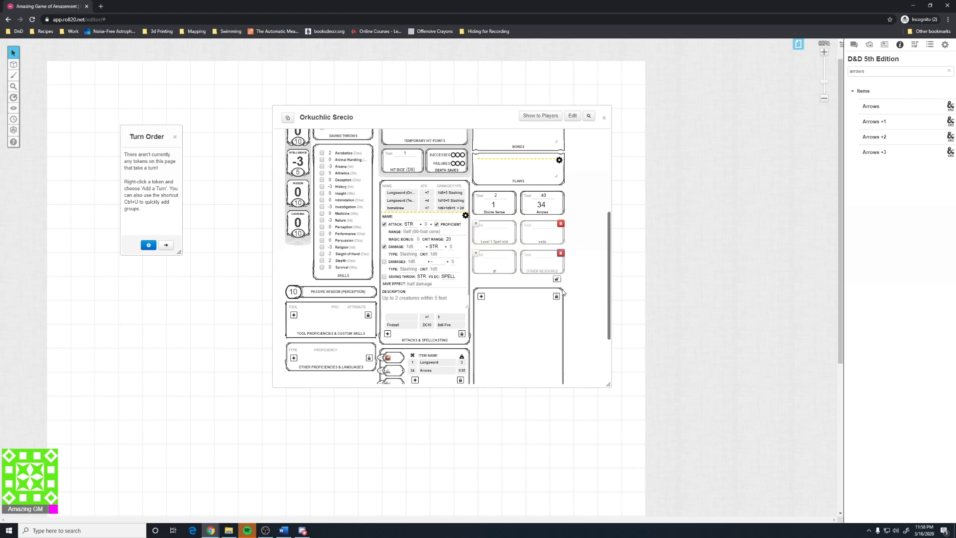
pyautogui.click(561, 253)
pyautogui.click(561, 223)
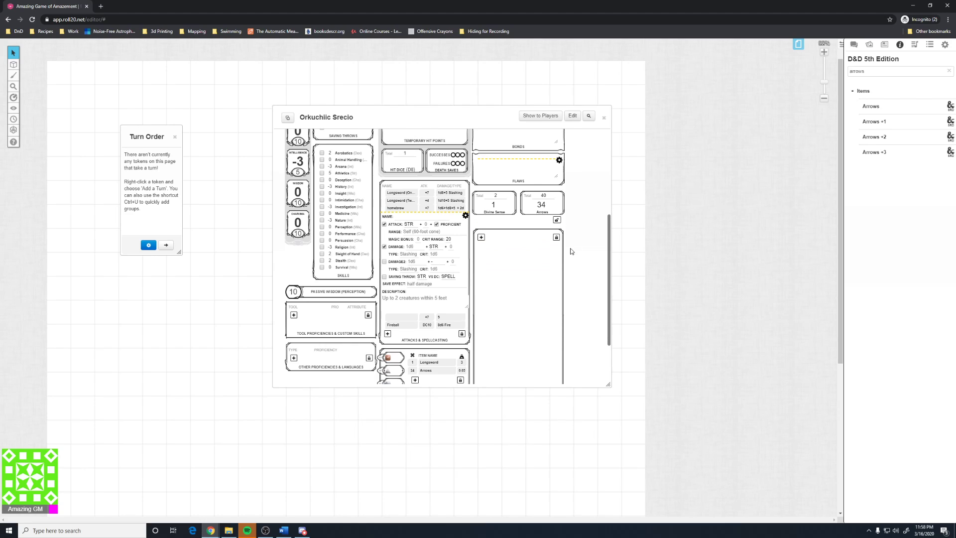
pyautogui.scroll(-2, 570, 259)
pyautogui.scroll(5, 547, 284)
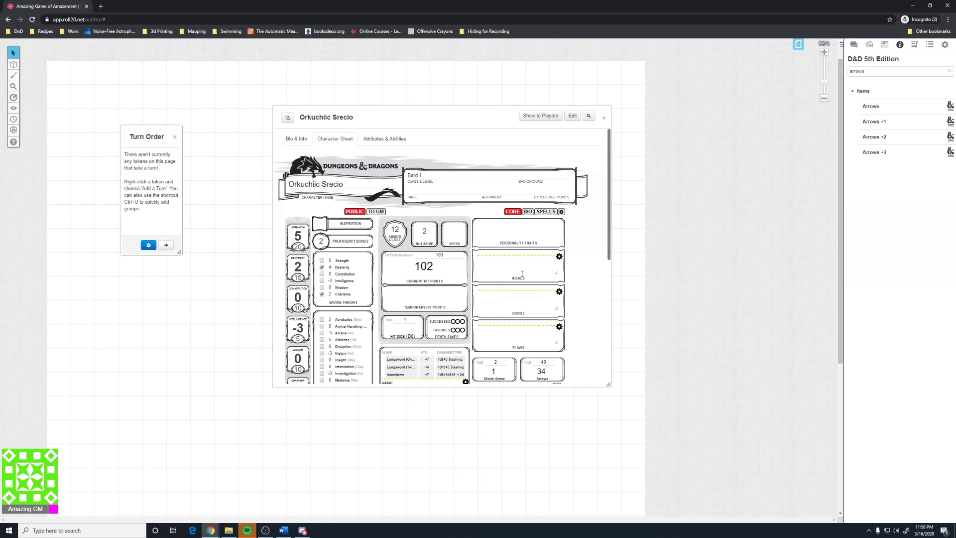